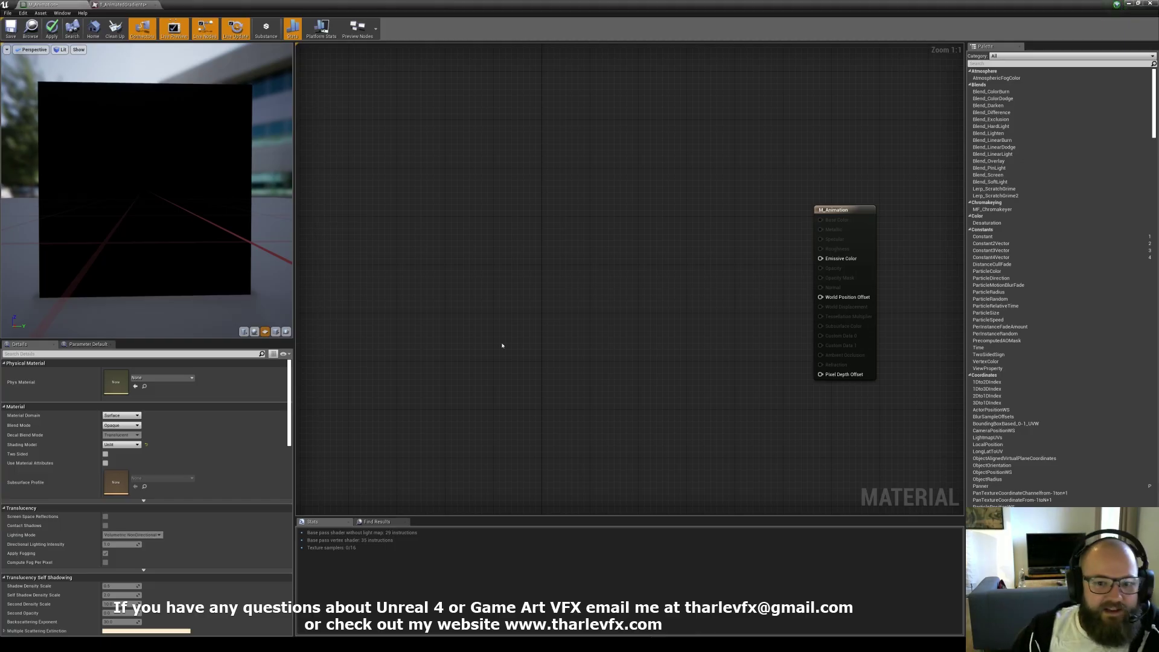
Add a Texture Sample node to the material graph and assign it the T_Noise_Clouds texture
right_drag(511, 321, 494, 307)
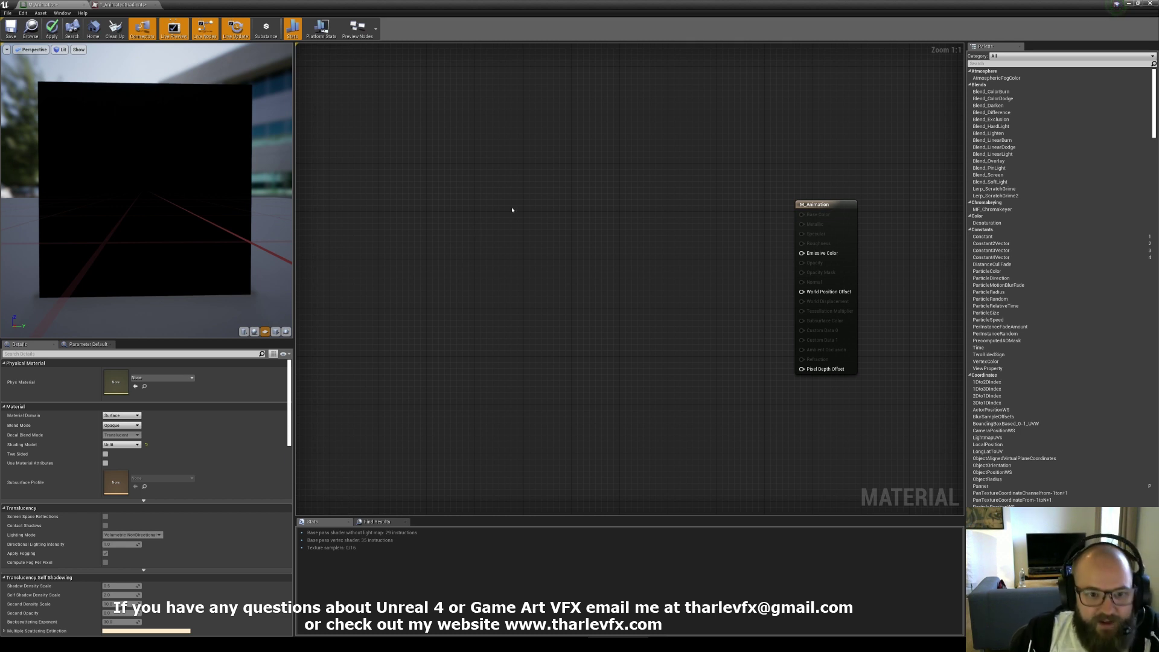
click(530, 214)
click(161, 438)
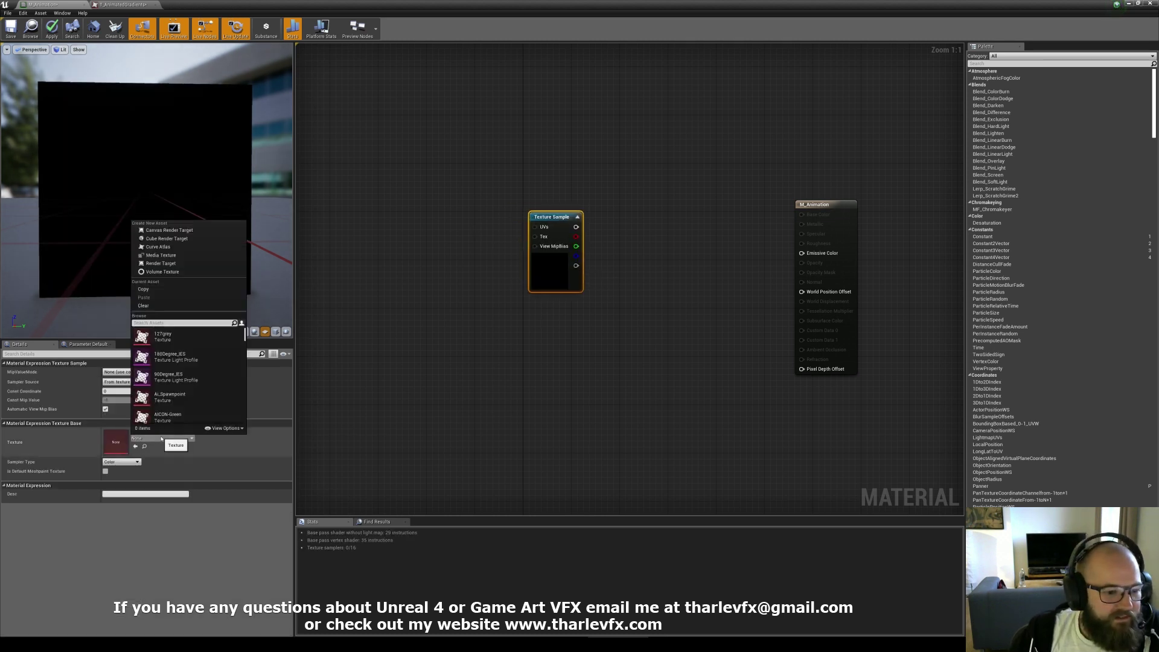
text(clouds)
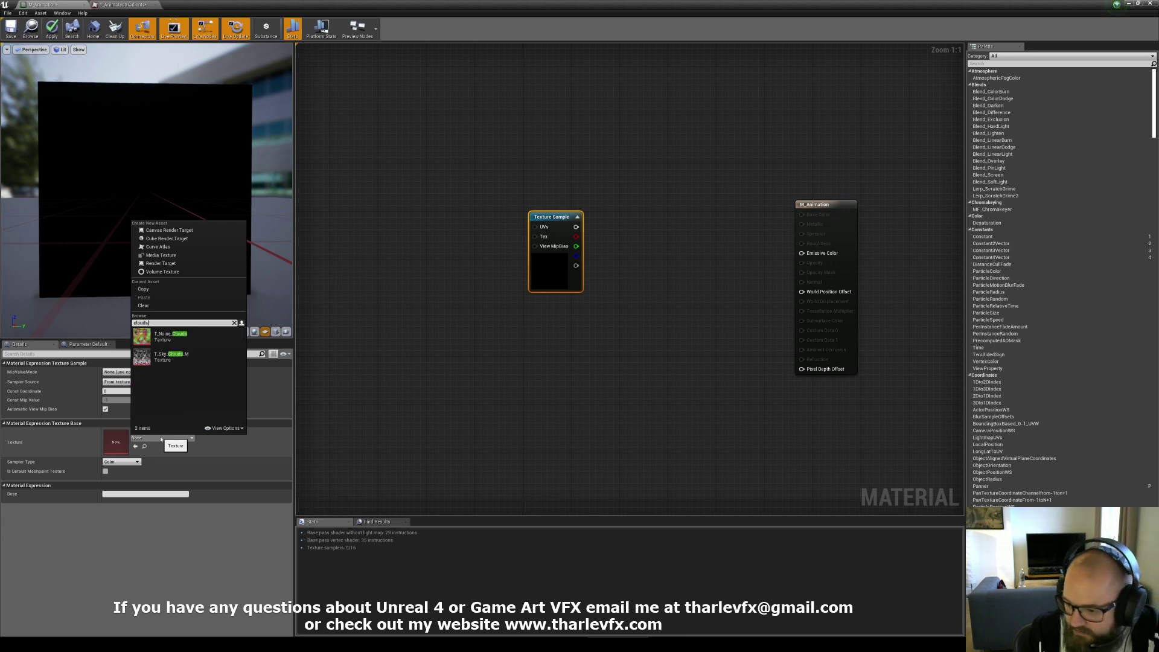
click(165, 336)
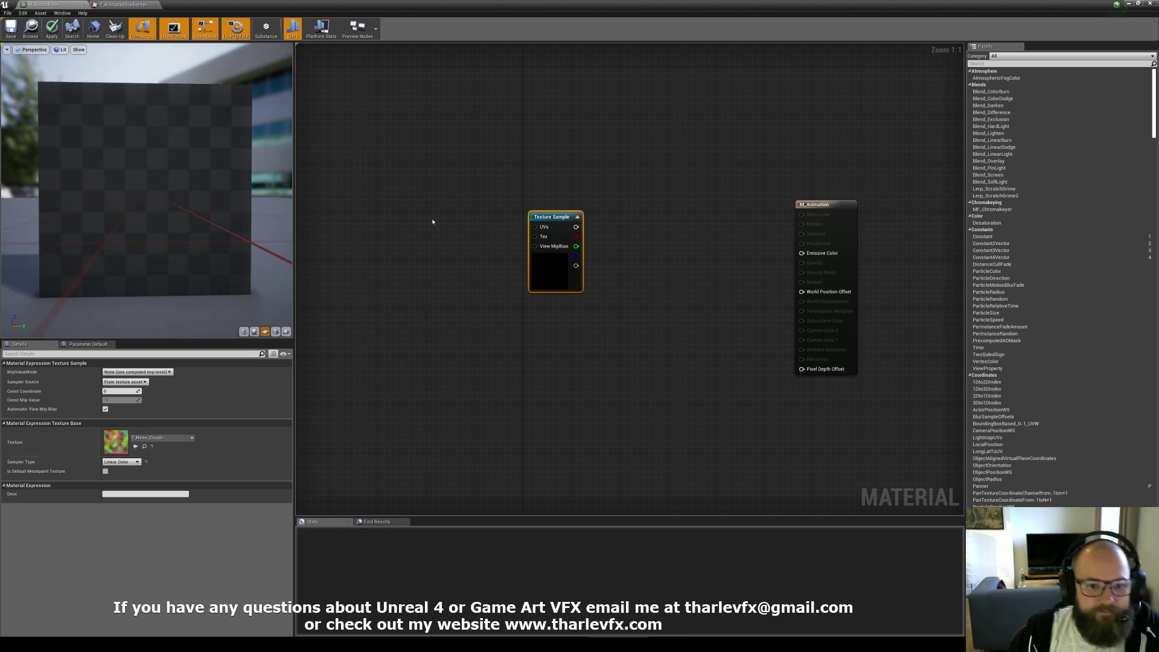
click(624, 233)
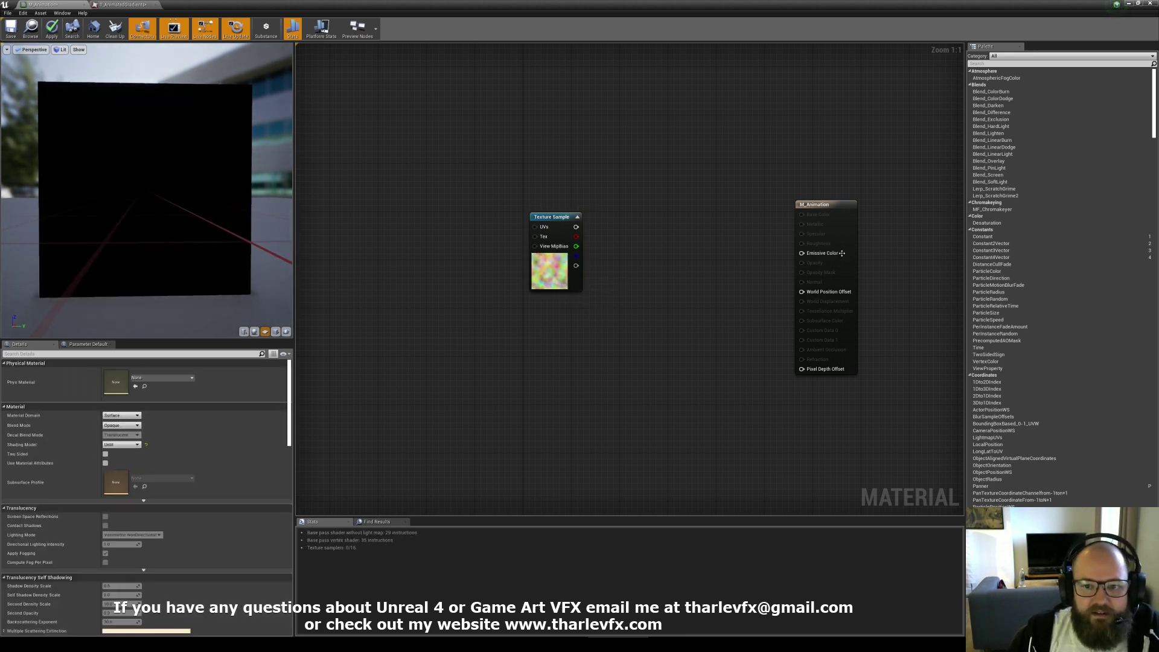
Connect the Texture Sample's red channel to the material's Emissive Color
drag(834, 254, 576, 236)
drag(547, 274, 547, 286)
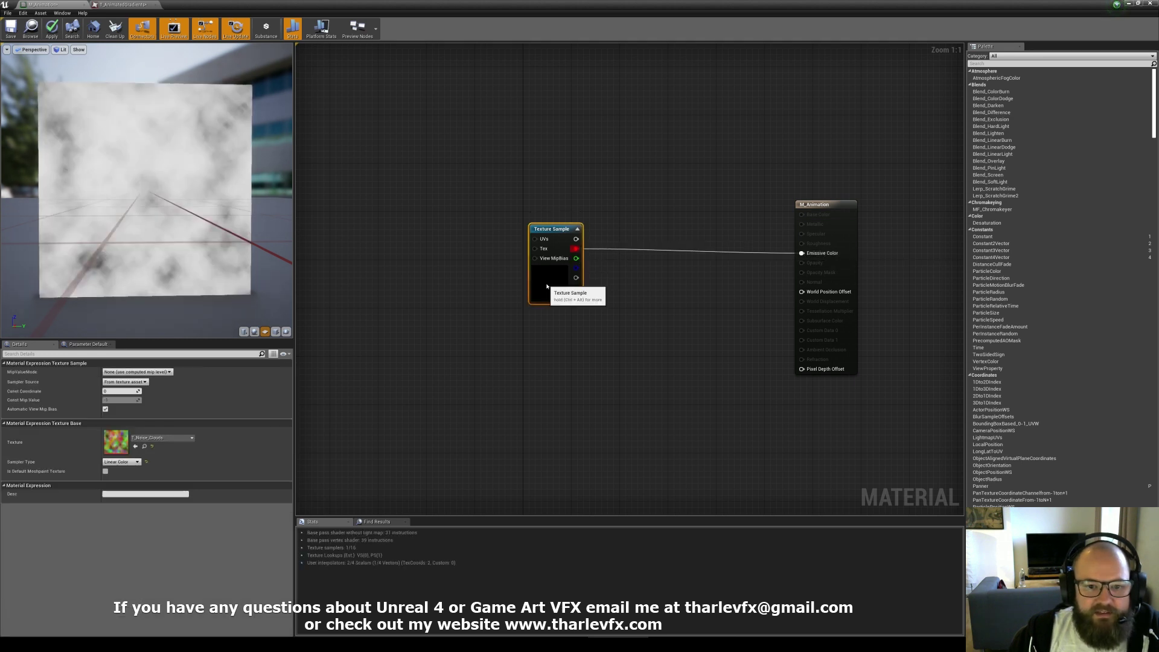
click(473, 277)
Feed the Texture Sample's UVs from a new Panner node with Speed X set to 1
right_drag(473, 277, 509, 318)
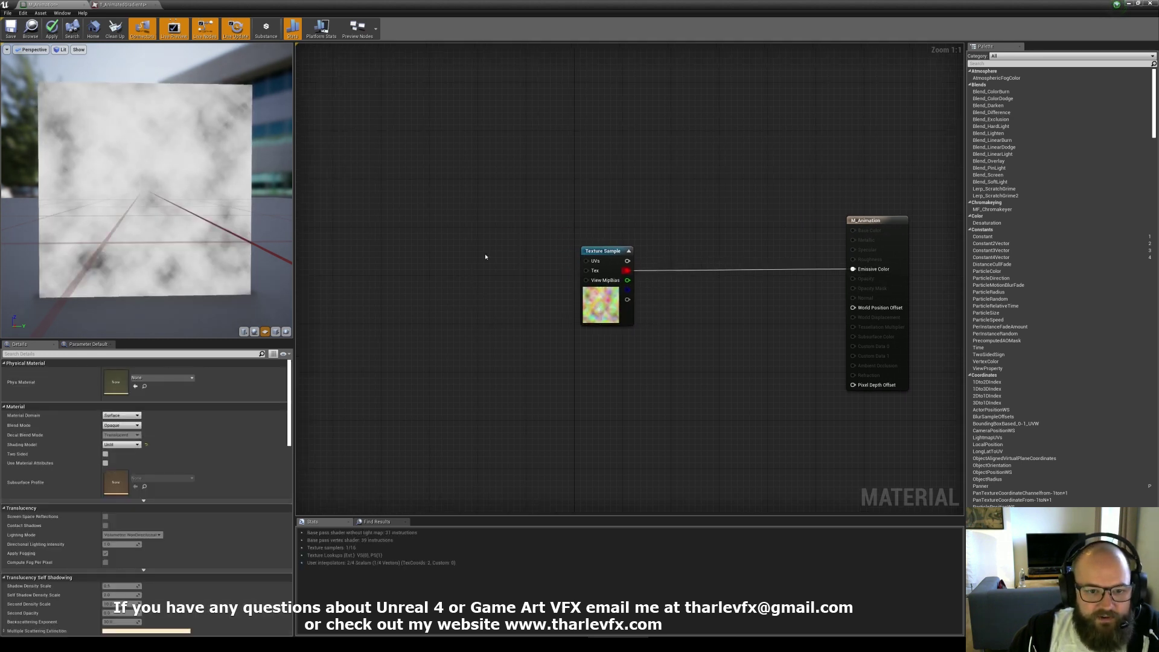
right_click(485, 257)
text(panner)
click(592, 270)
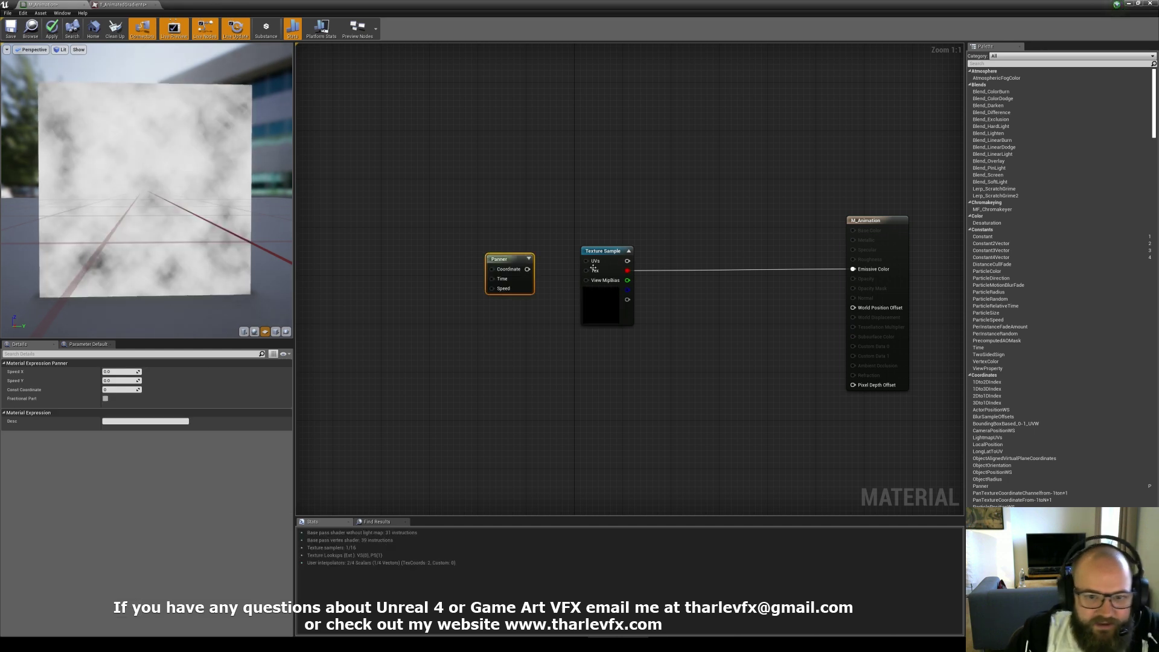
drag(586, 261, 526, 251)
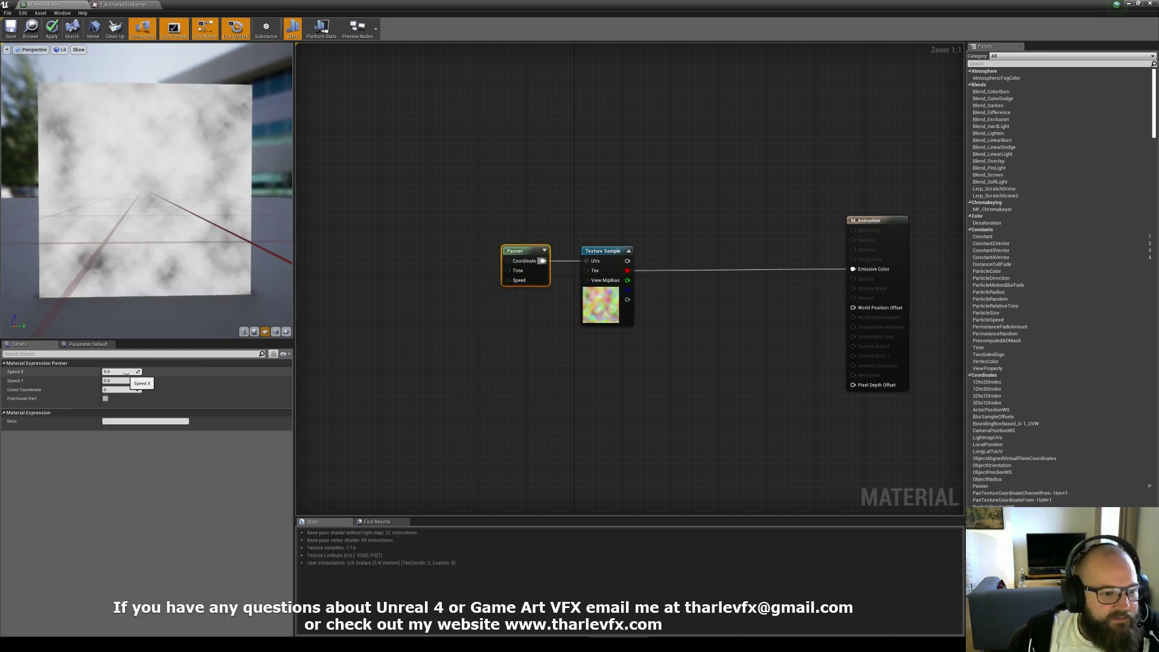
key(Return)
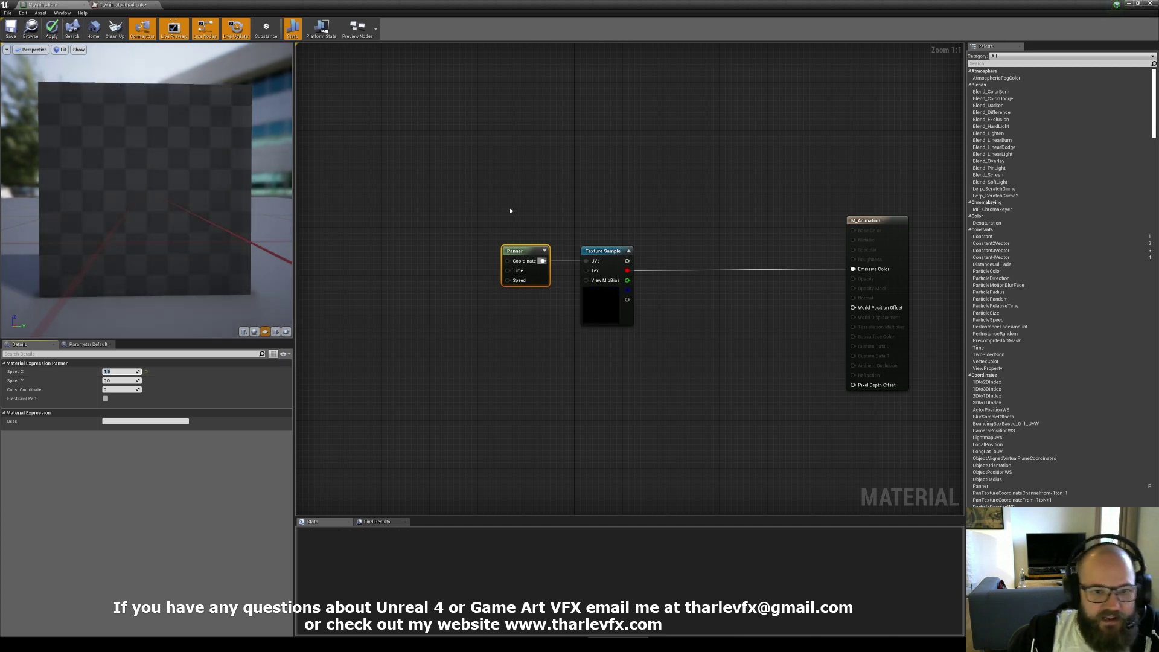
click(477, 218)
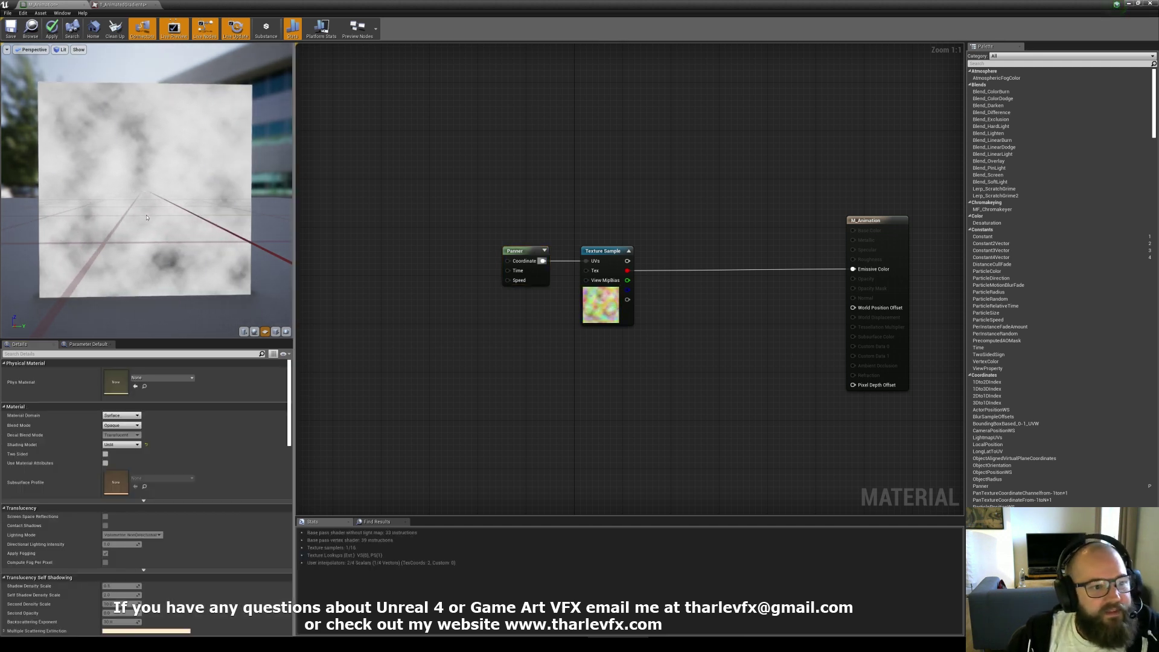
Add a TexCoord node and connect it to the Texture Sample's UVs in place of the Panner
mouse_move(470, 304)
right_down()
mouse_move(499, 289)
mouse_move(481, 300)
right_up()
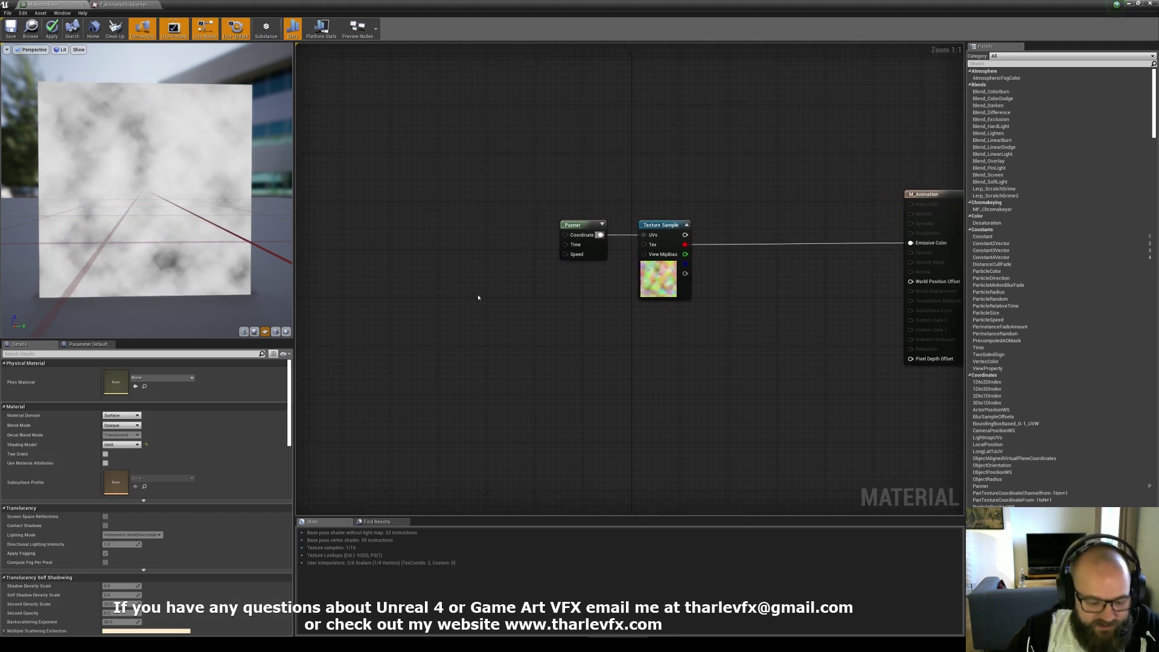
click(469, 290)
drag(486, 297, 566, 235)
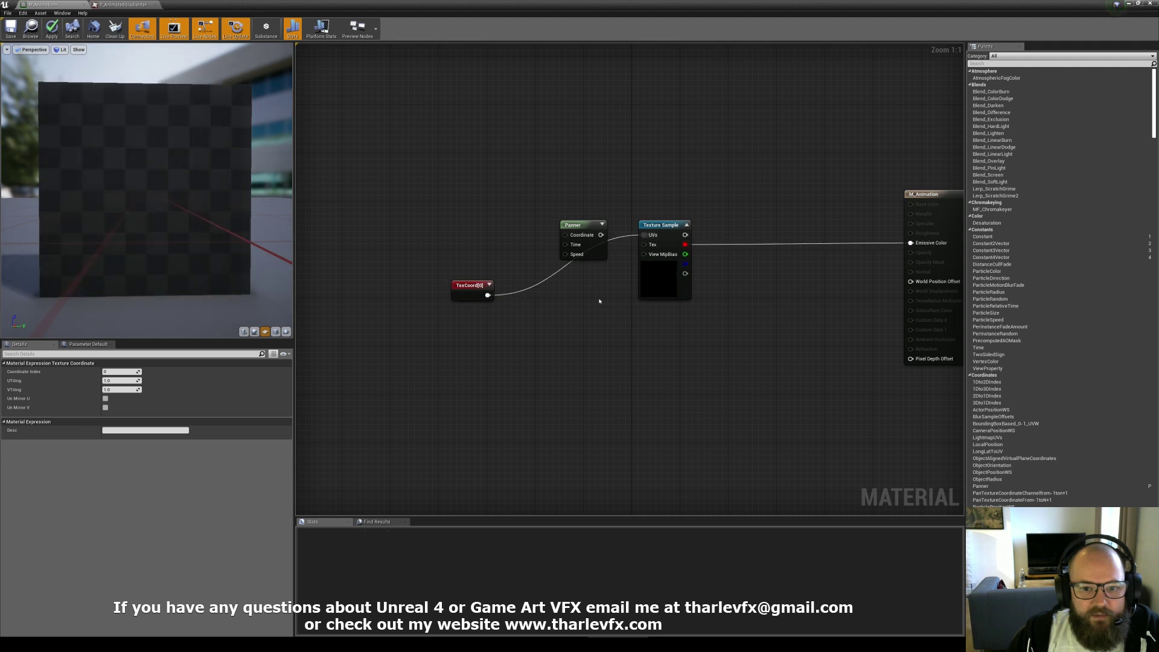
click(585, 300)
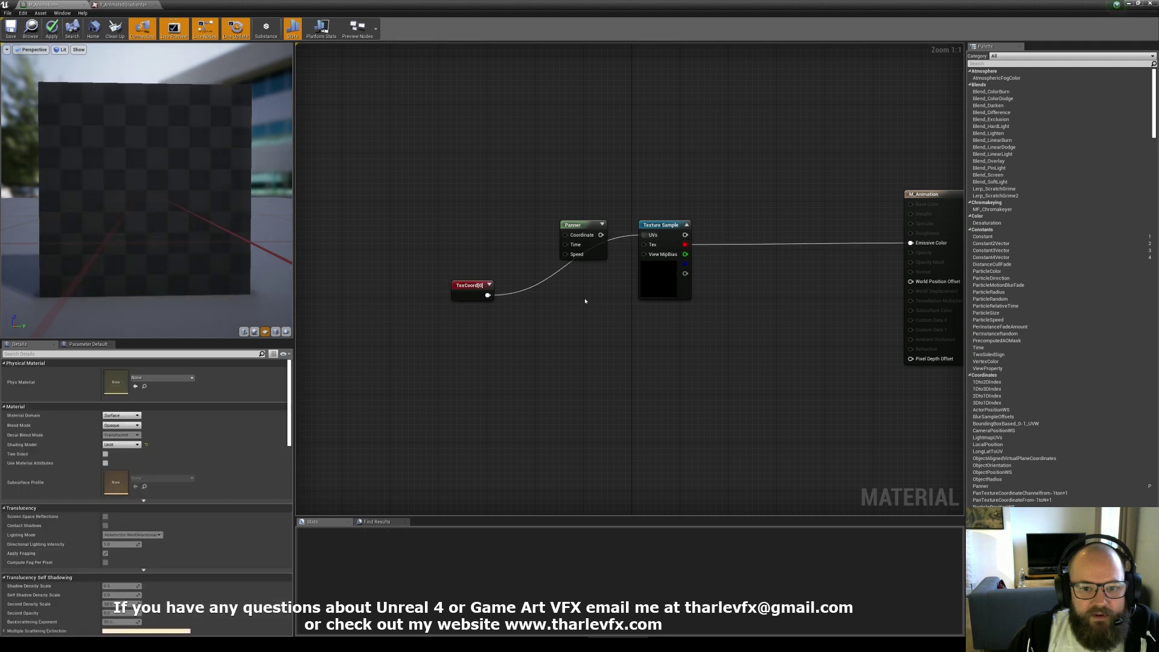
Add an Add node below the Panner and connect TexCoord to its A input
key(a)
click(512, 305)
drag(489, 295, 520, 319)
click(490, 322)
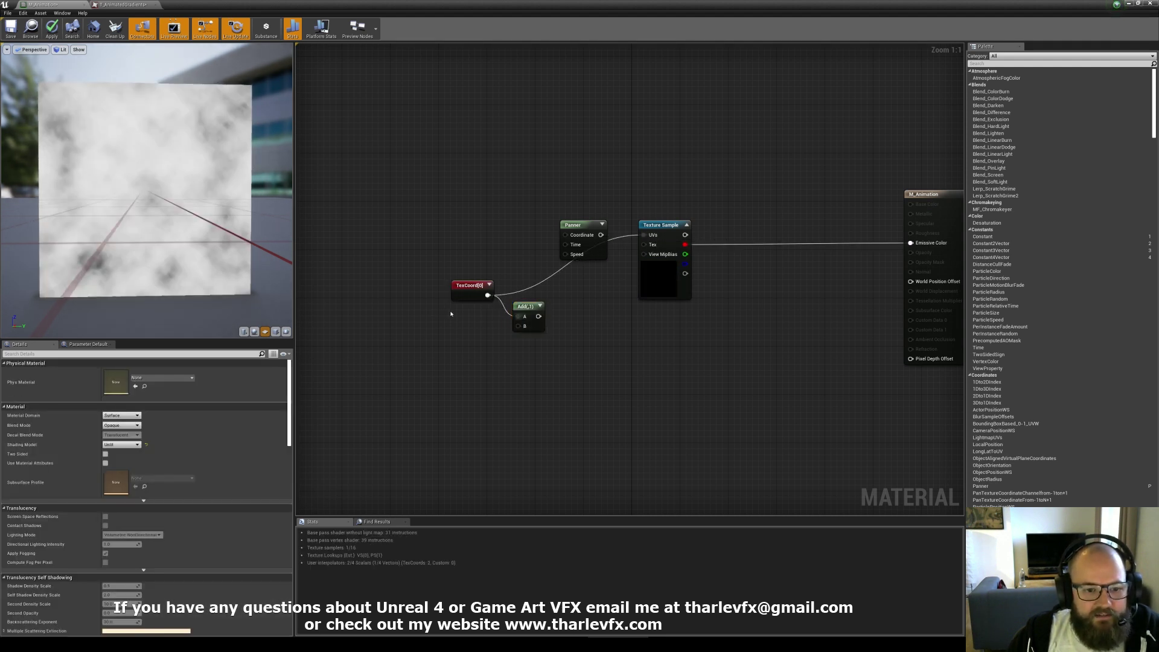
Create a Time node, connect it to the Add node's B input, and feed the Add output into the Texture Sample's UVs
right_click(452, 311)
text(time)
key(Return)
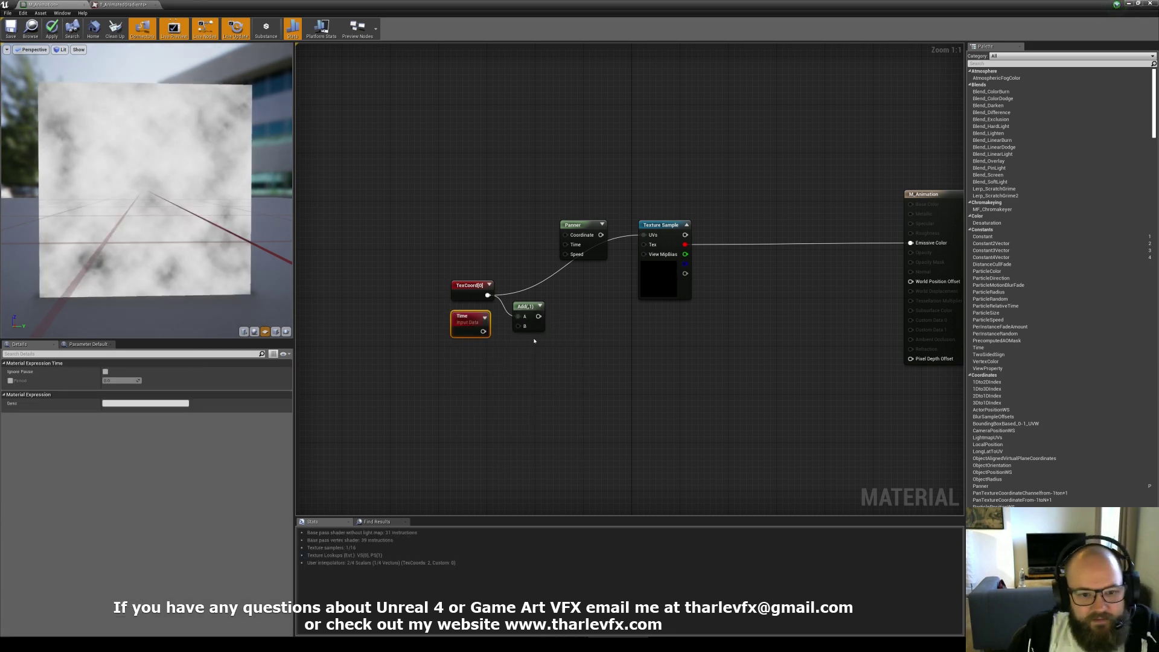
drag(519, 326, 653, 235)
click(573, 287)
drag(520, 306, 525, 296)
click(459, 260)
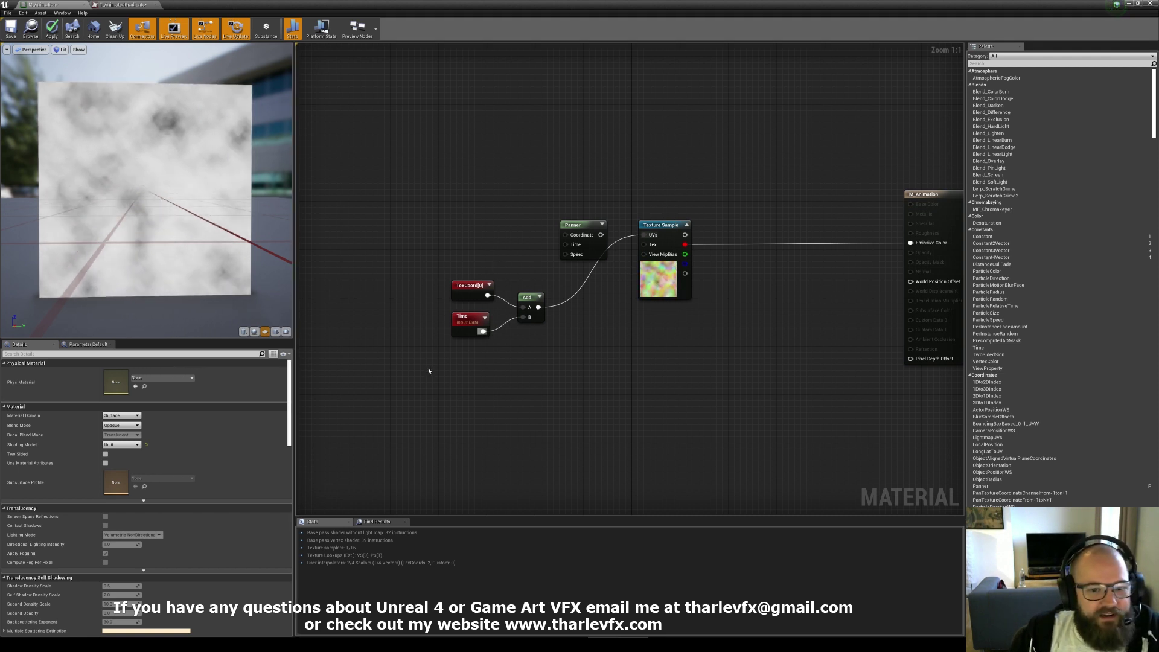
drag(437, 281, 559, 350)
click(520, 272)
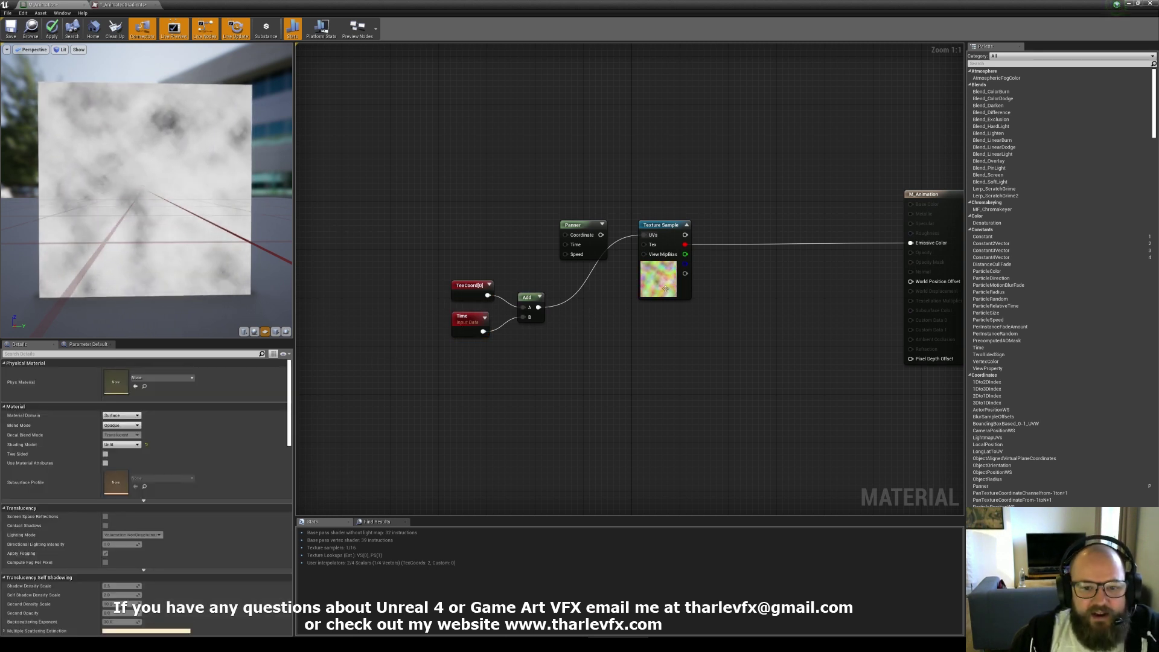
Reconnect the Panner to the Texture Sample's UVs and set its Speed Y to 1
drag(571, 225, 565, 182)
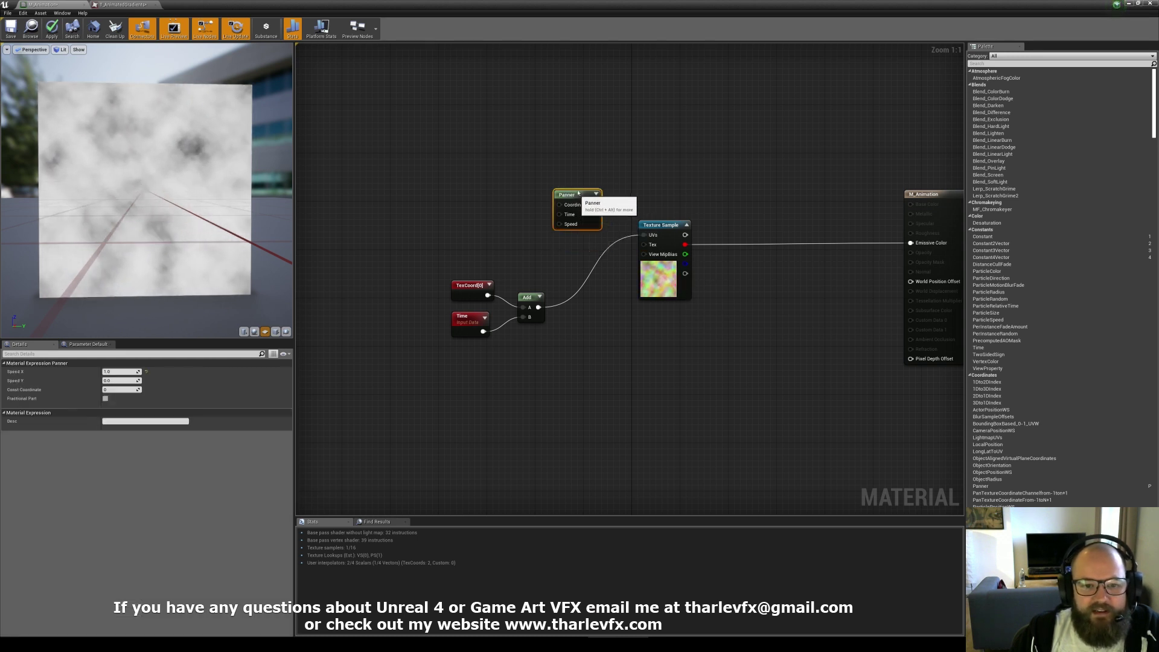
drag(643, 235, 594, 193)
click(573, 183)
key(Return)
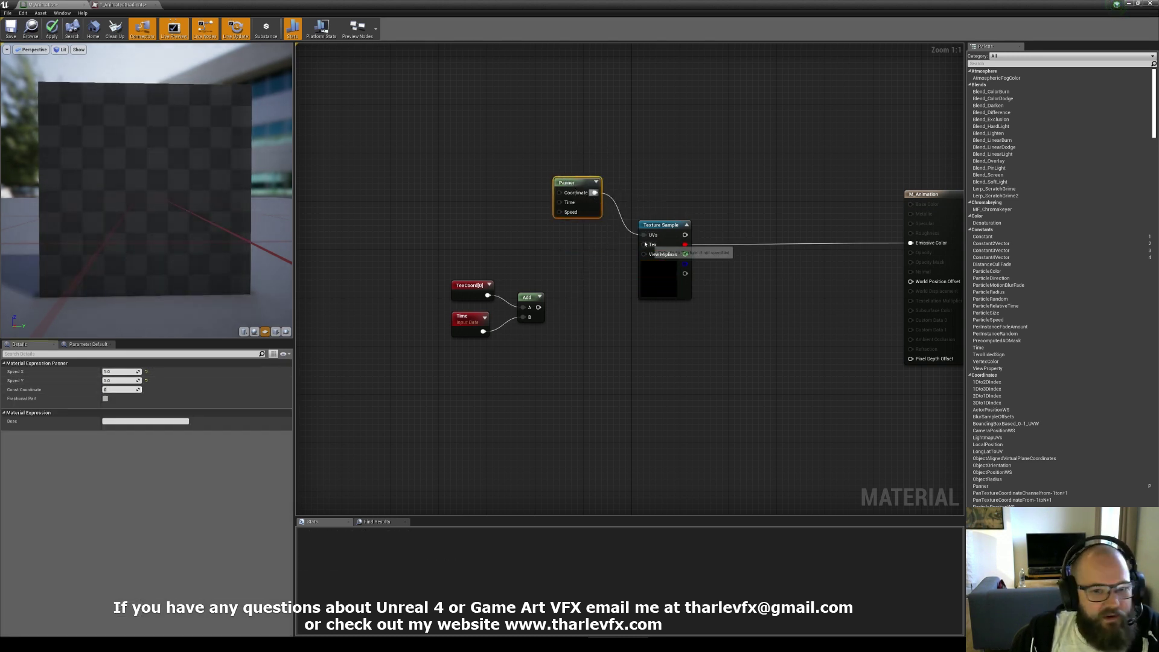
Duplicate the Texture Sample node and place the copy below the original
click(662, 230)
key(ctrl+w)
drag(703, 367, 666, 374)
Connect the Add node's output to the UVs of the lower Texture Sample
drag(644, 326, 538, 306)
click(579, 279)
right_drag(533, 260, 470, 287)
drag(669, 395, 617, 297)
click(672, 370)
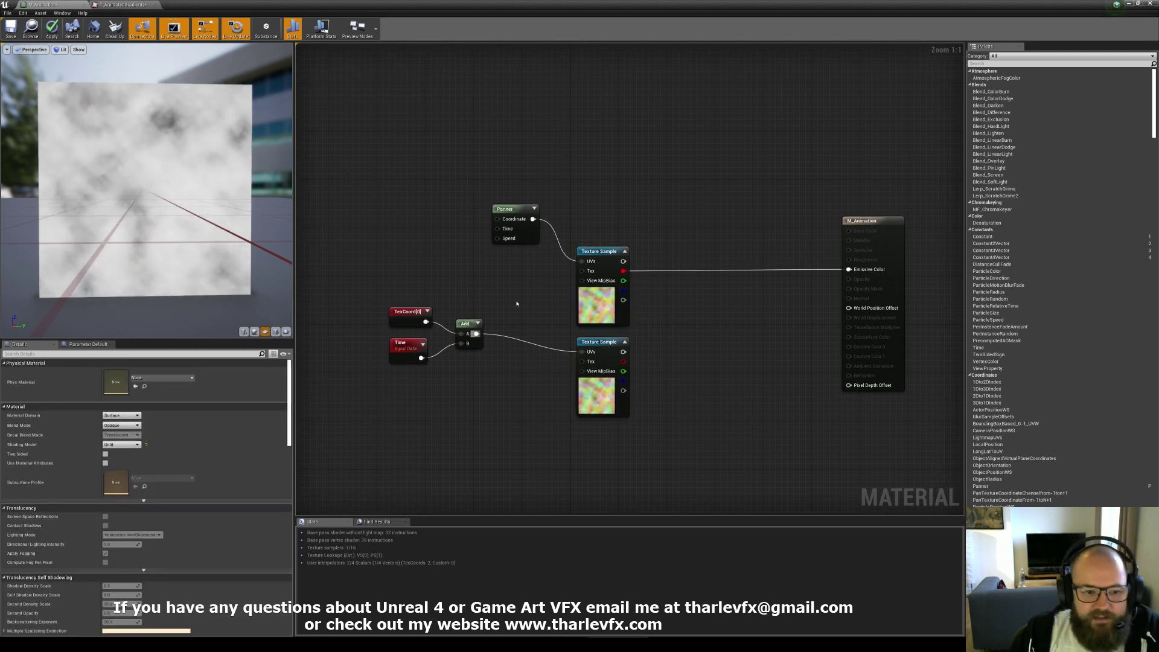
Align the Panner with the upper Texture Sample and move the TexCoord, Time and Add nodes down beside the lower one
drag(525, 300, 420, 402)
click(435, 308)
mouse_move(530, 237)
mouse_down()
mouse_move(535, 285)
mouse_move(521, 254)
mouse_up()
click(531, 307)
click(515, 204)
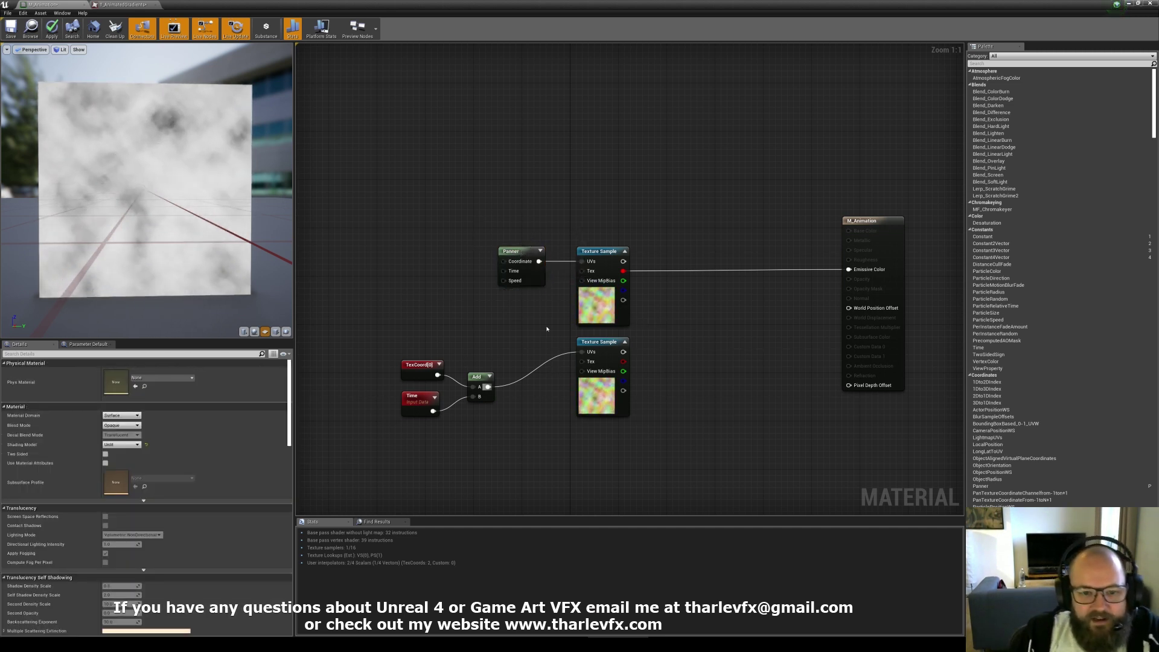
Delete the TexCoord, Time and Add nodes
right_drag(547, 365, 572, 336)
drag(530, 298, 410, 403)
key(Delete)
Copy the Panner beside the lower Texture Sample and connect the copy to that sample's UVs
click(563, 253)
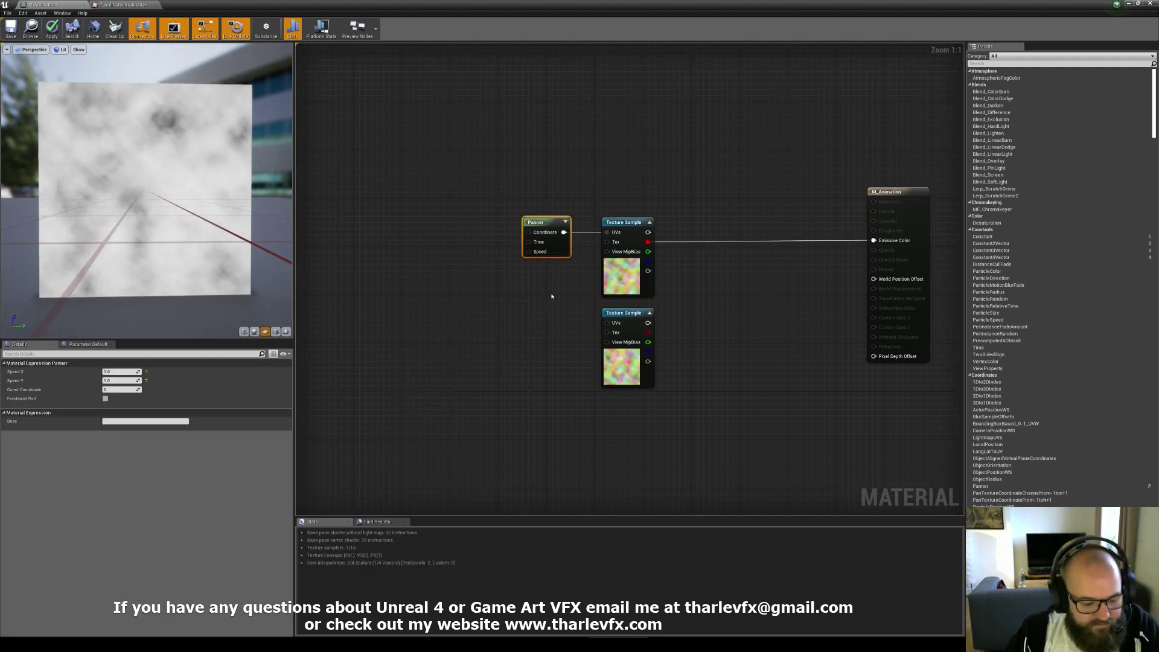
key(ctrl+c)
key(ctrl+v)
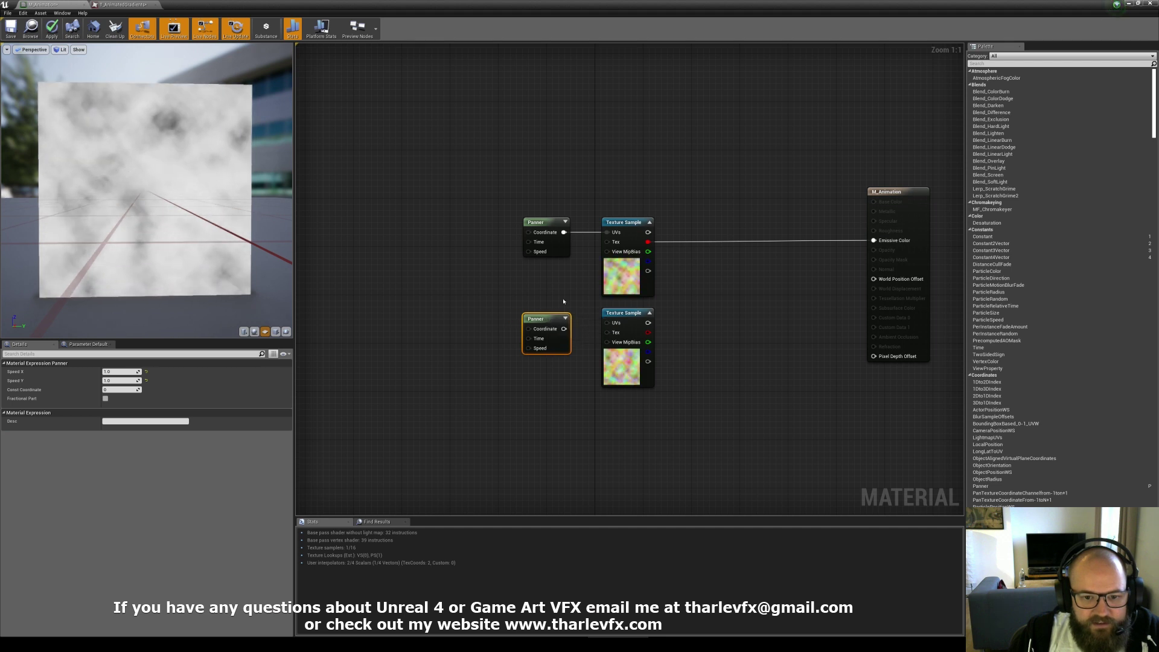
click(570, 310)
drag(607, 323, 537, 312)
click(513, 300)
click(529, 285)
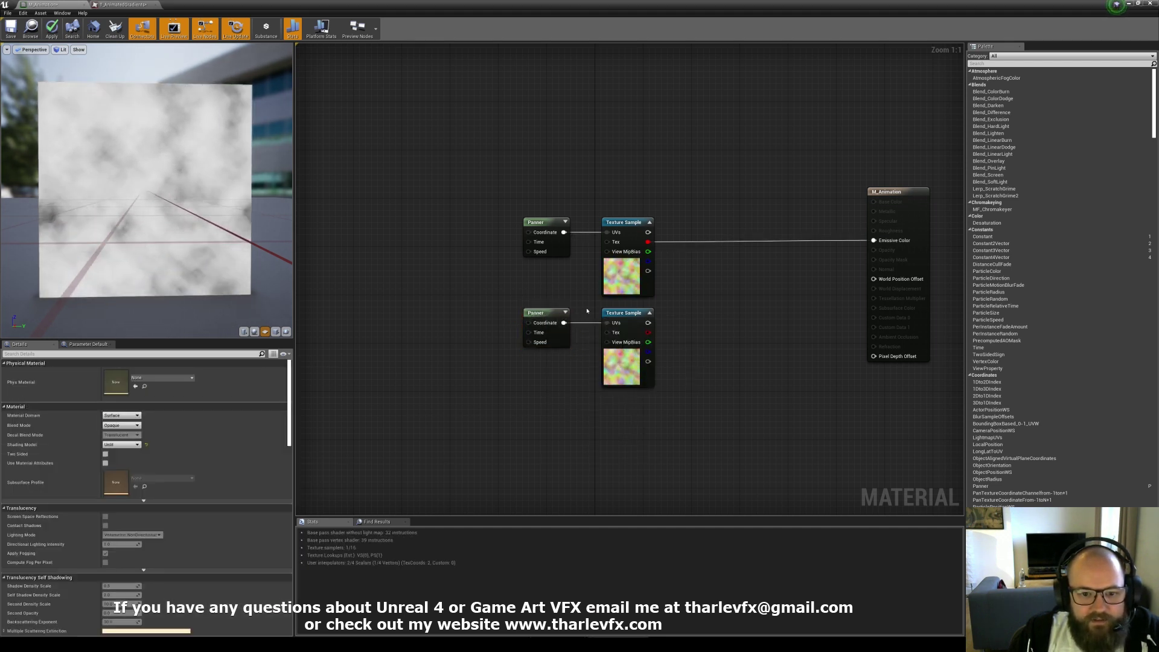
Set both Speed X and Speed Y of the lower Panner to -1
click(563, 348)
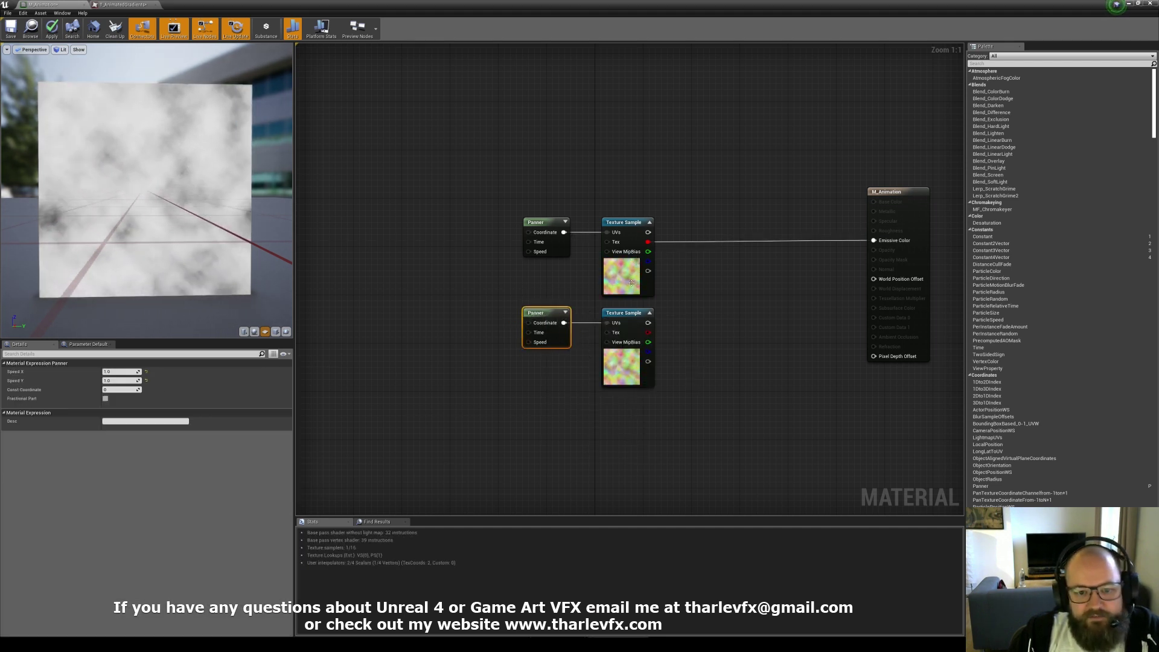
click(131, 372)
text(-1)
key(Tab)
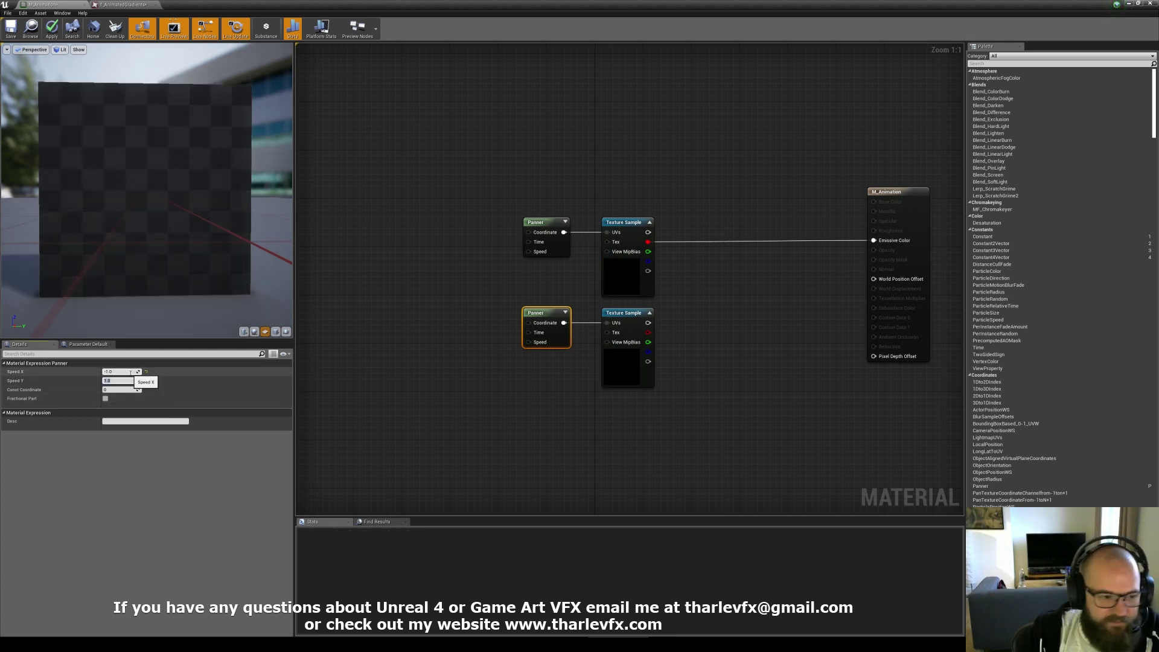
click(712, 284)
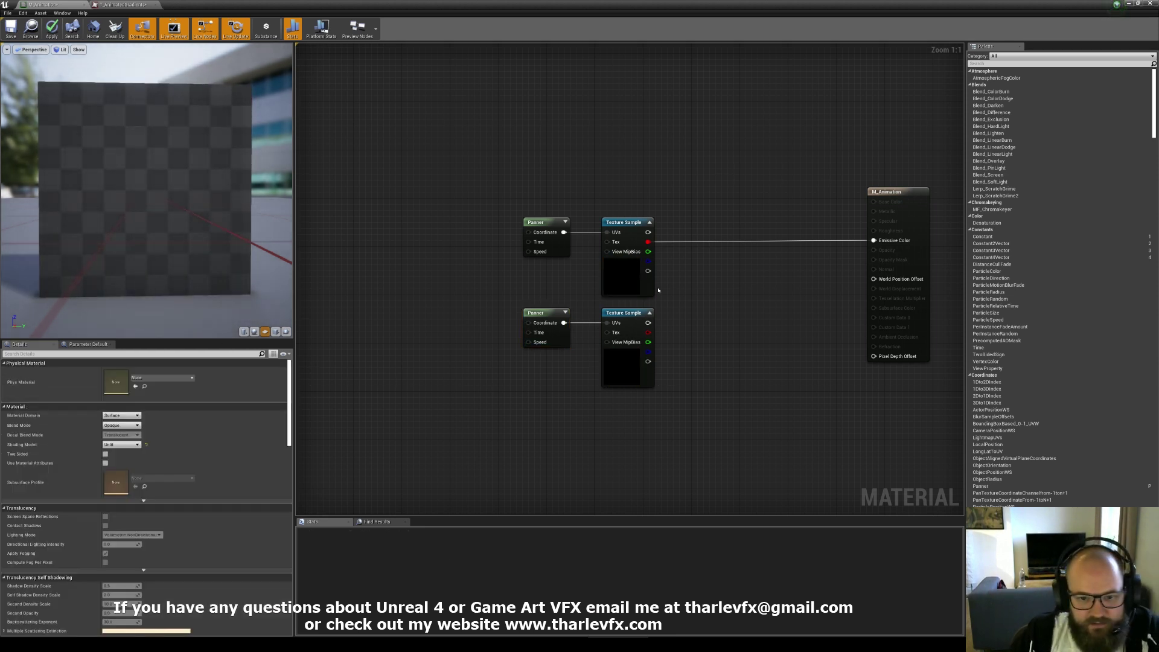
Multiply the red channels of both Texture Samples with a Multiply node and connect the result to Emissive Color
key(m)
click(697, 288)
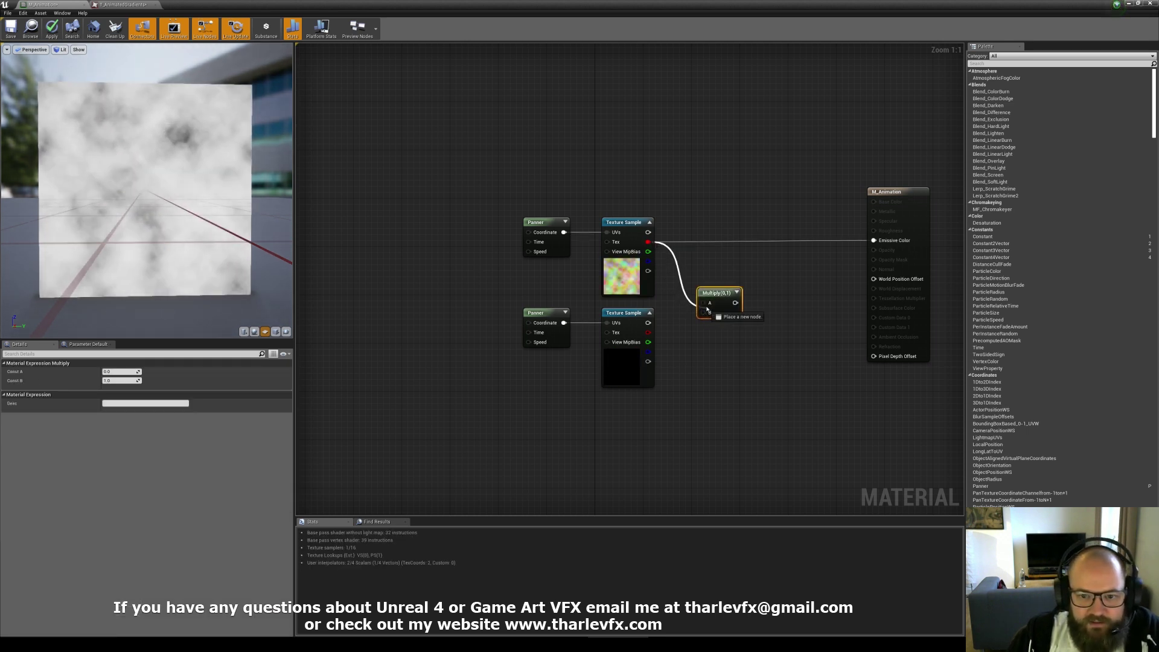
drag(706, 306, 705, 304)
drag(651, 336, 648, 332)
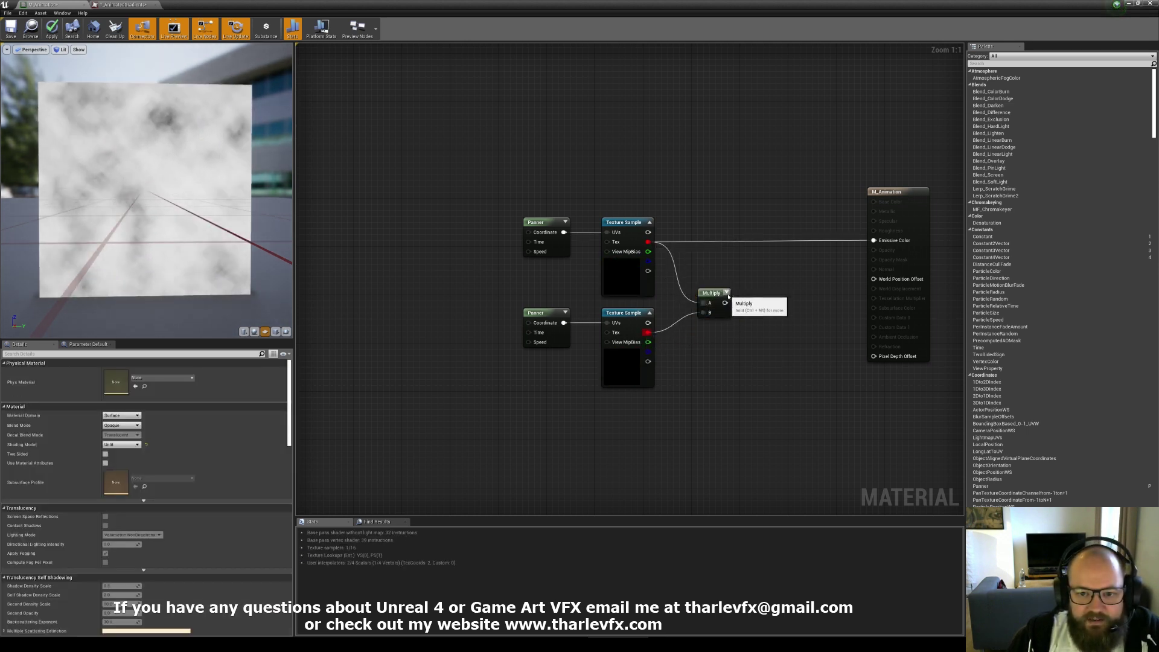
drag(740, 286, 869, 240)
click(732, 263)
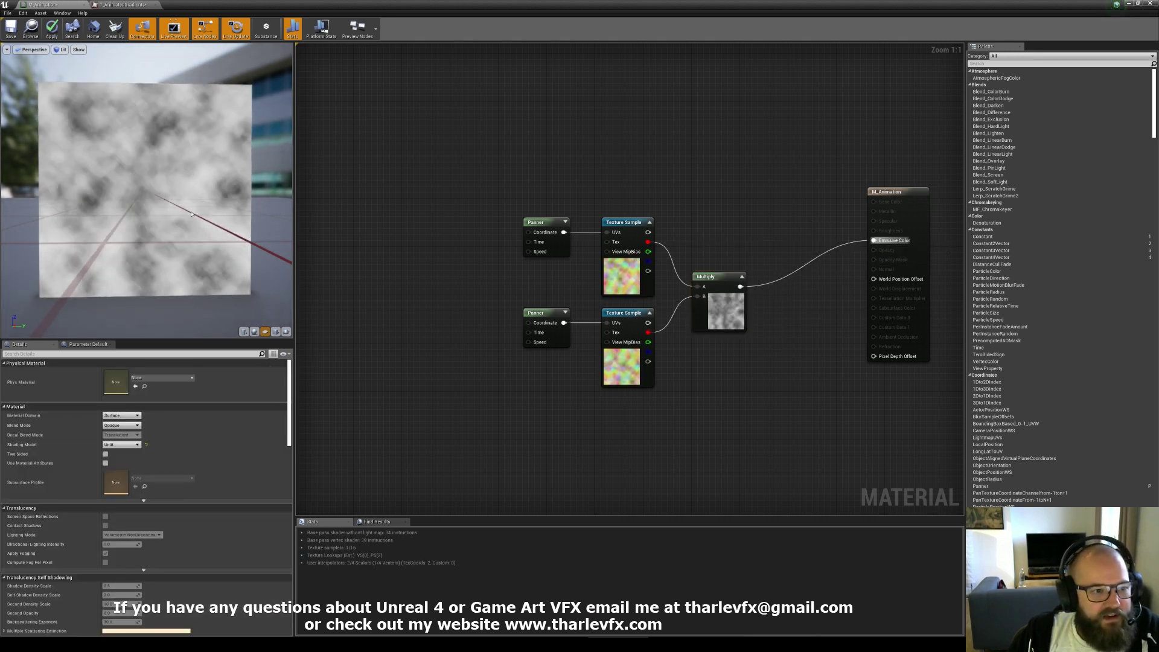
Set the upper Panner's Speed Y to 0
right_drag(587, 378, 537, 383)
click(506, 250)
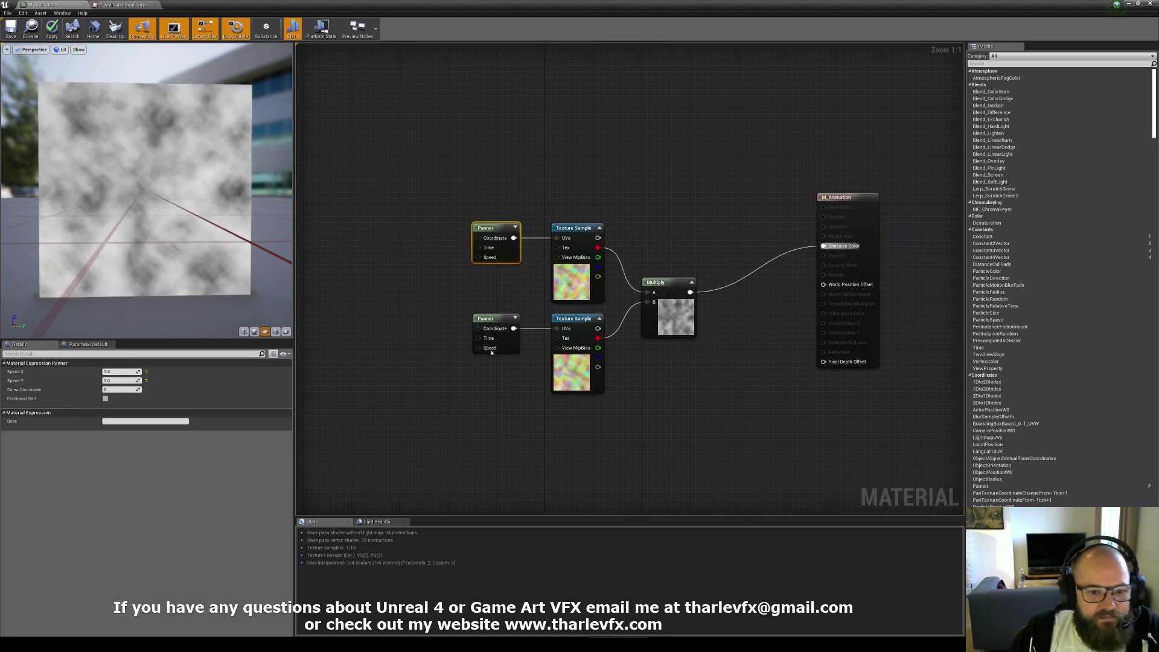
click(494, 348)
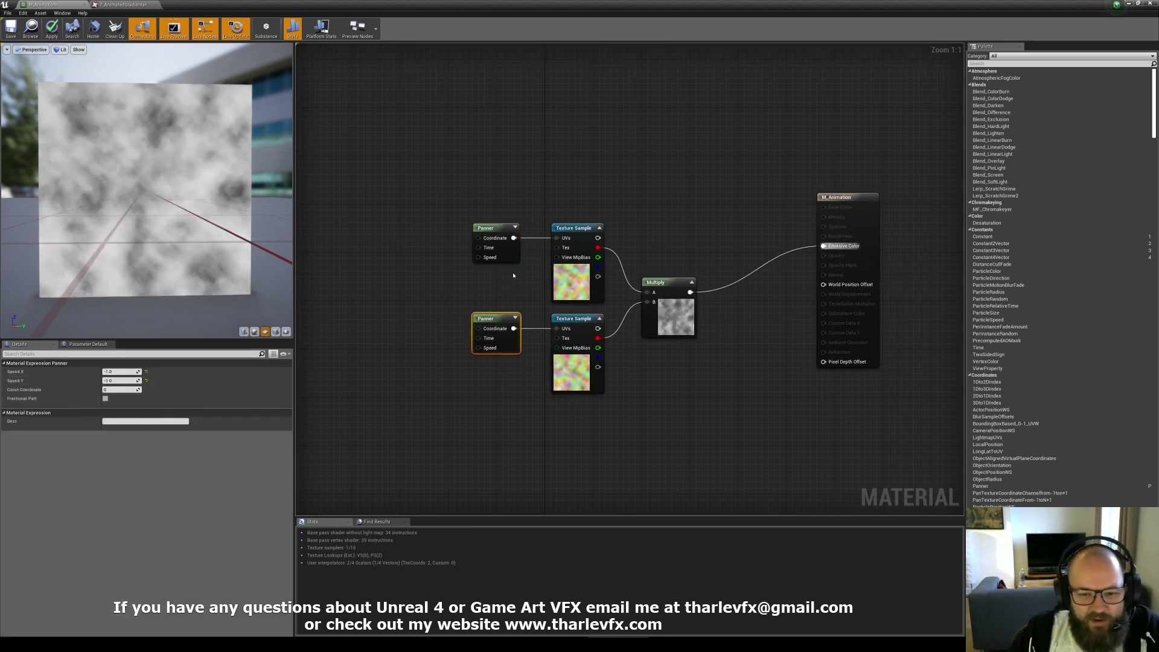
click(492, 229)
click(124, 380)
text(0)
key(Return)
Set the lower Panner's Speed X to -0.85 and change its Speed Y slightly so the two directions differ
click(505, 347)
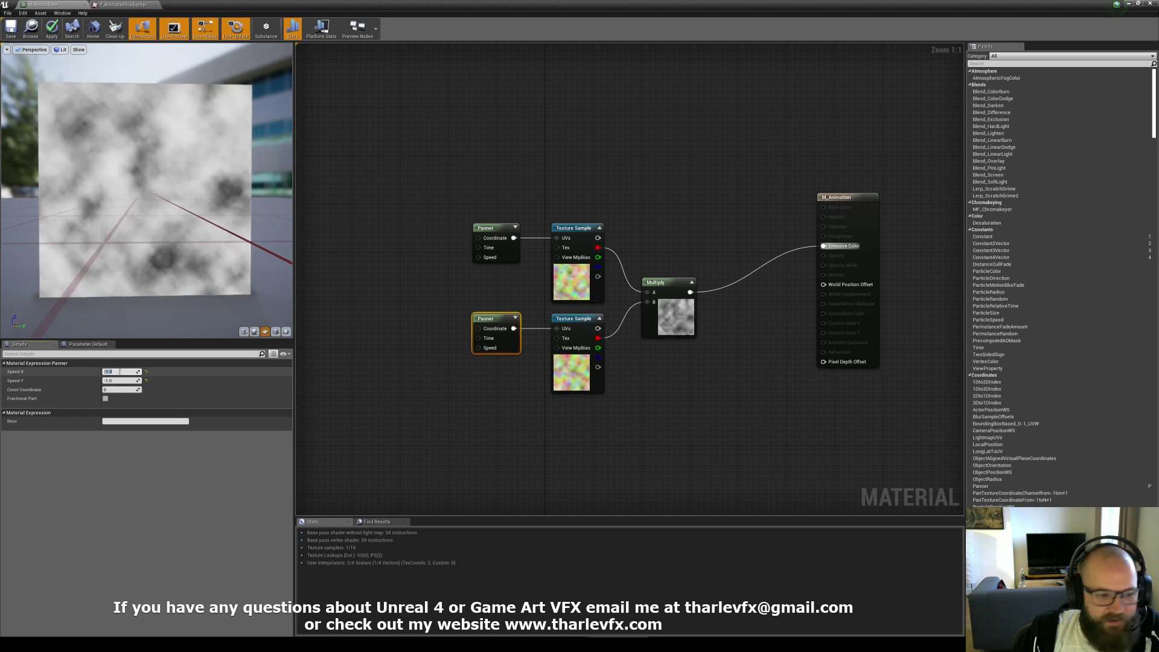
key(Tab)
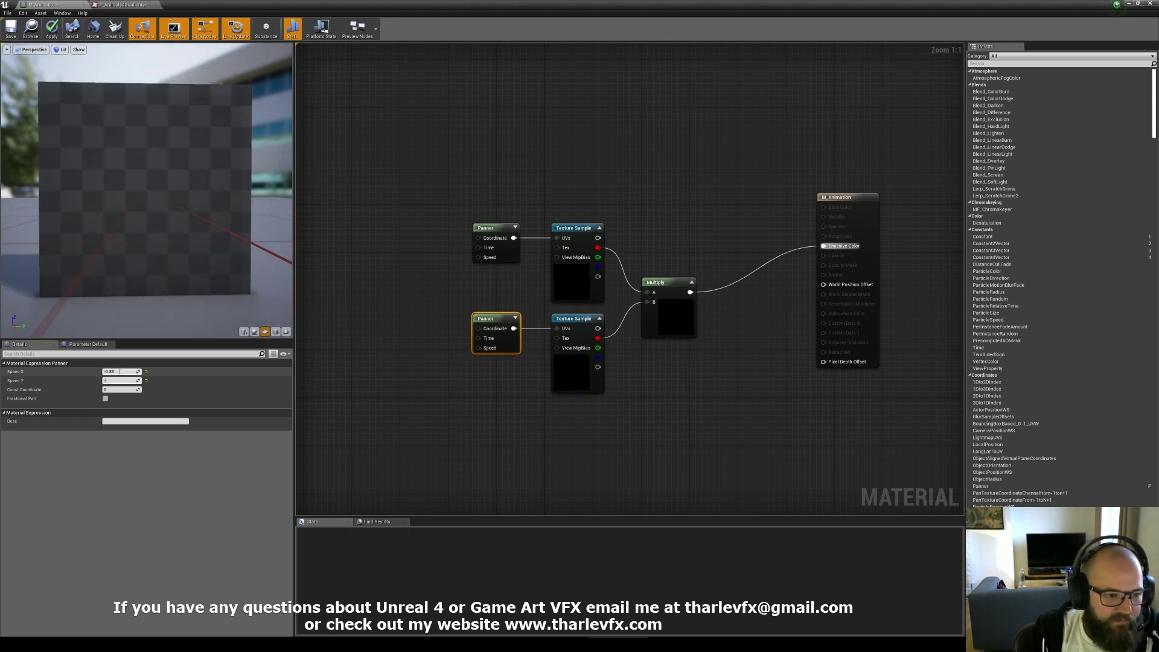
key(Return)
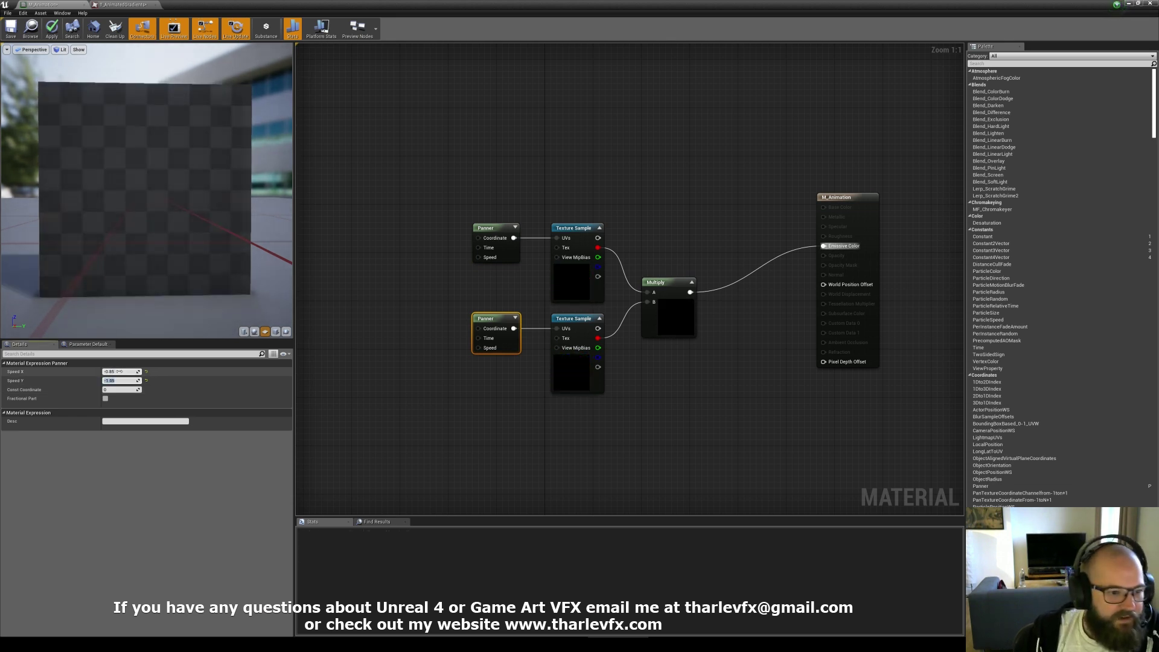
click(441, 299)
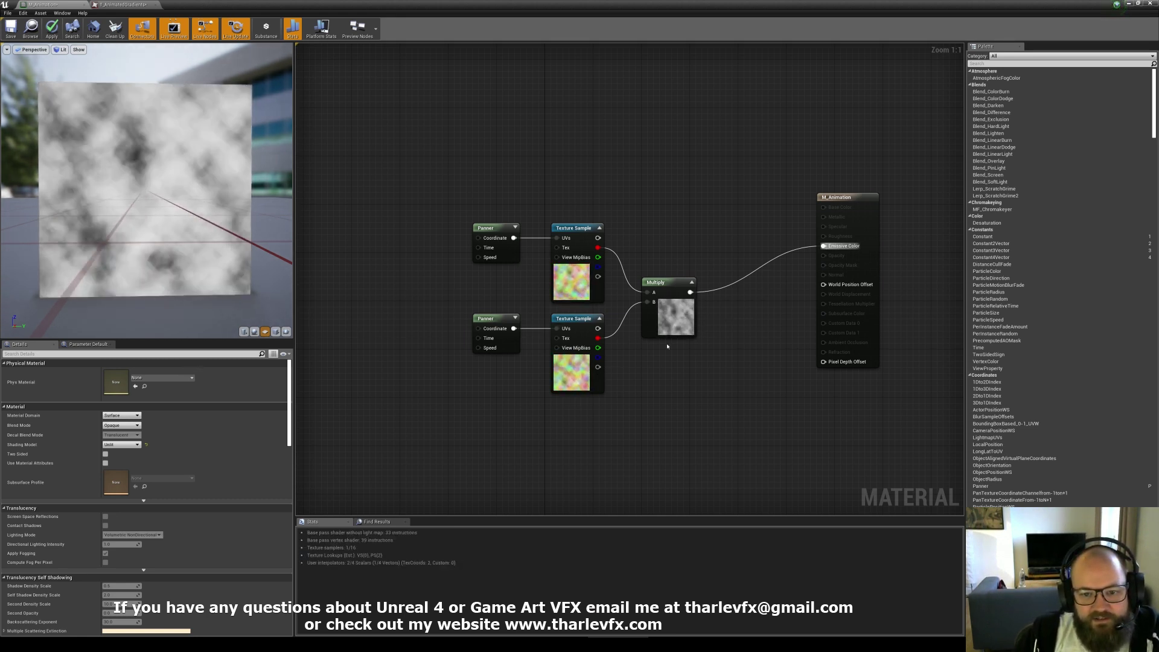
Add a Time node to the left of the two Panners
right_drag(417, 298, 448, 290)
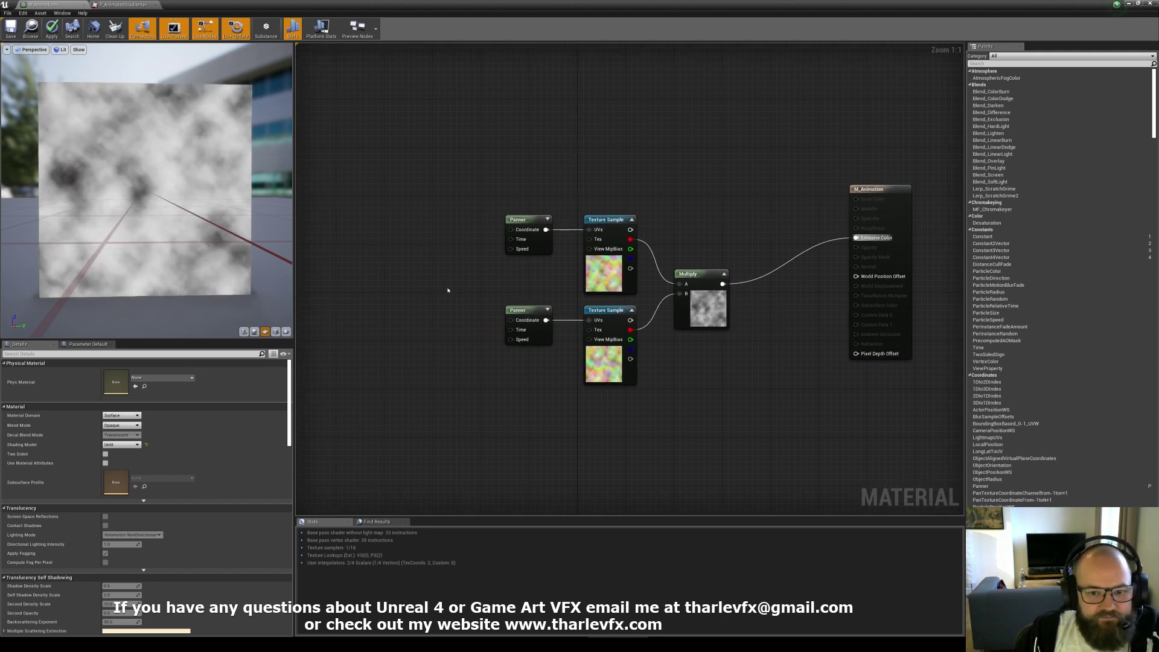
right_click(409, 237)
text(time)
key(Return)
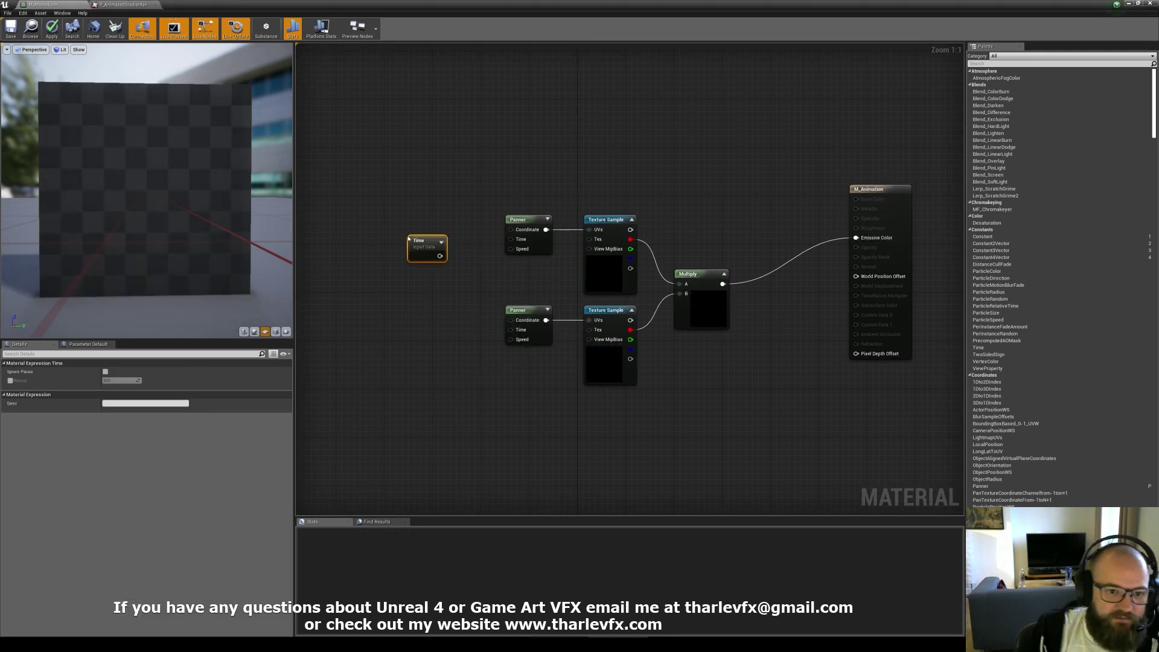
drag(409, 238, 362, 266)
click(417, 278)
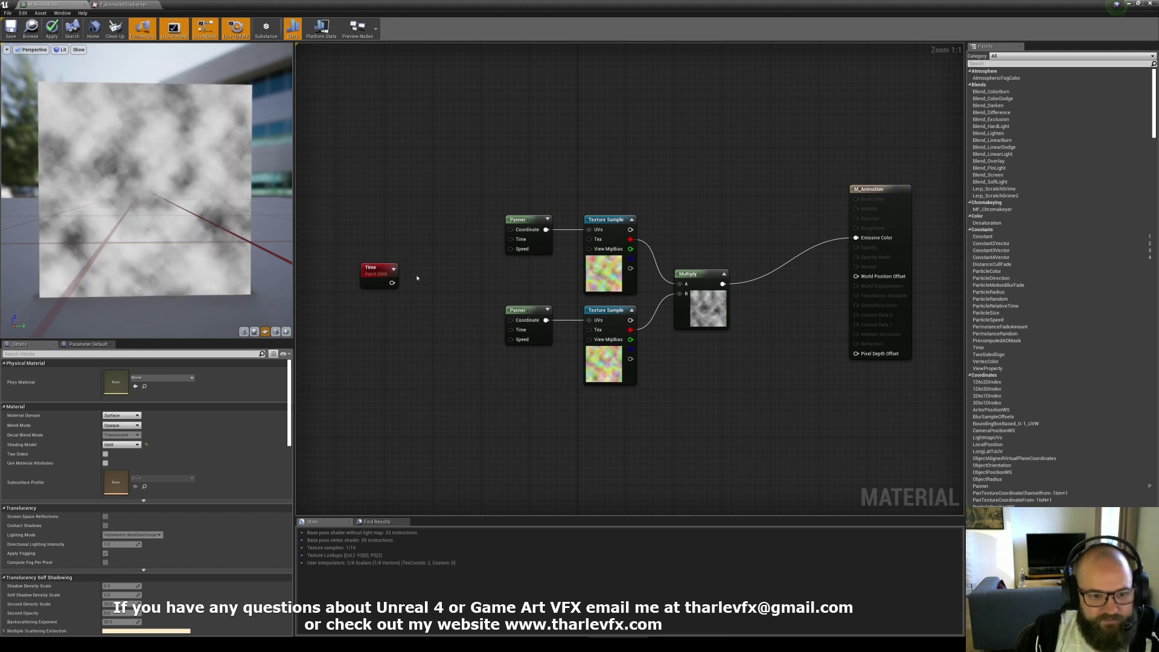
Multiply Time by a new scalar parameter named Speed and connect the product to the Time inputs of both Panners
click(417, 278)
click(361, 298)
text(Speed)
key(Return)
drag(391, 283, 518, 241)
drag(511, 330, 355, 340)
Try a high default value on the Speed parameter, and finally set it to a small value below 1
click(393, 305)
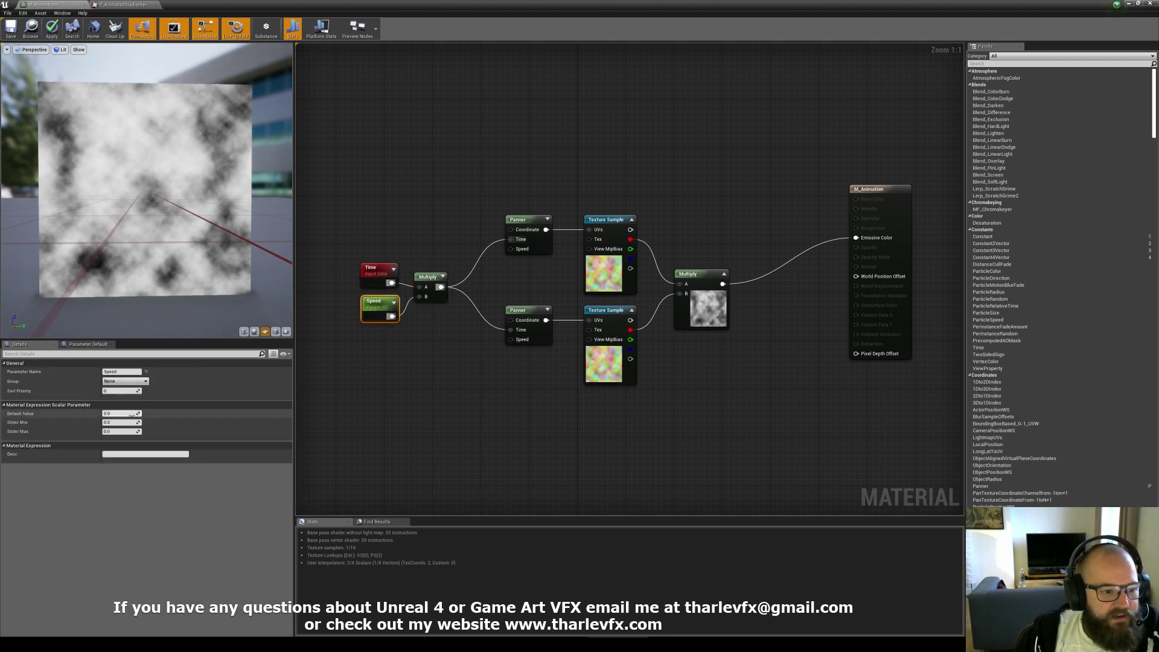
key(Return)
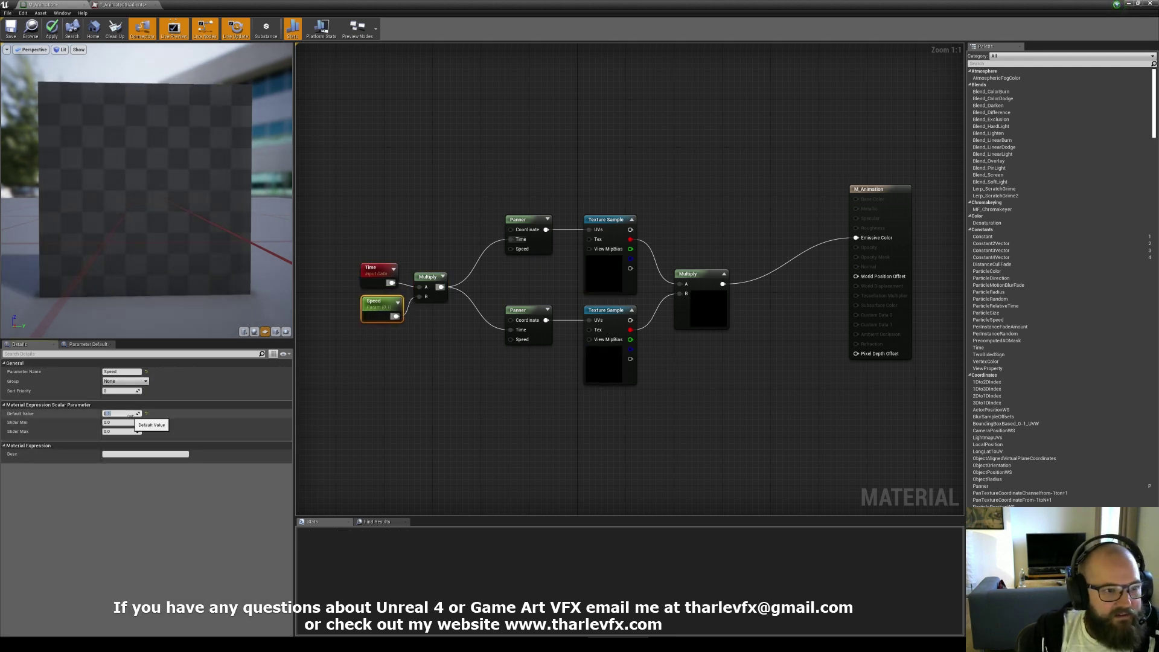
text(50)
key(Return)
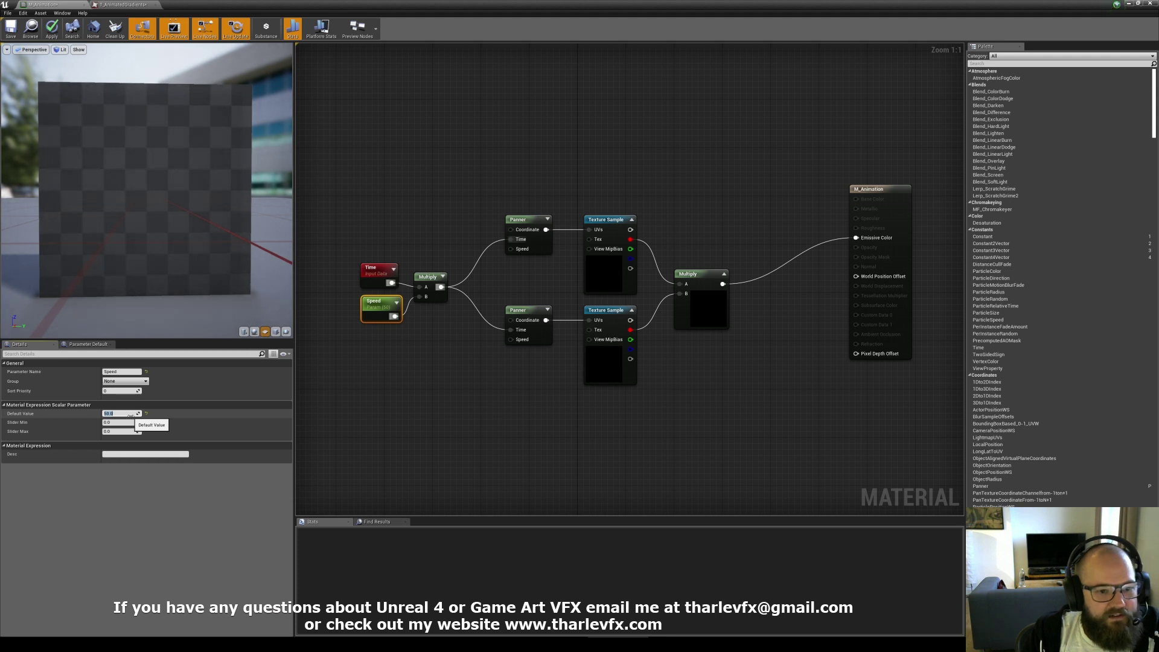
key(Return)
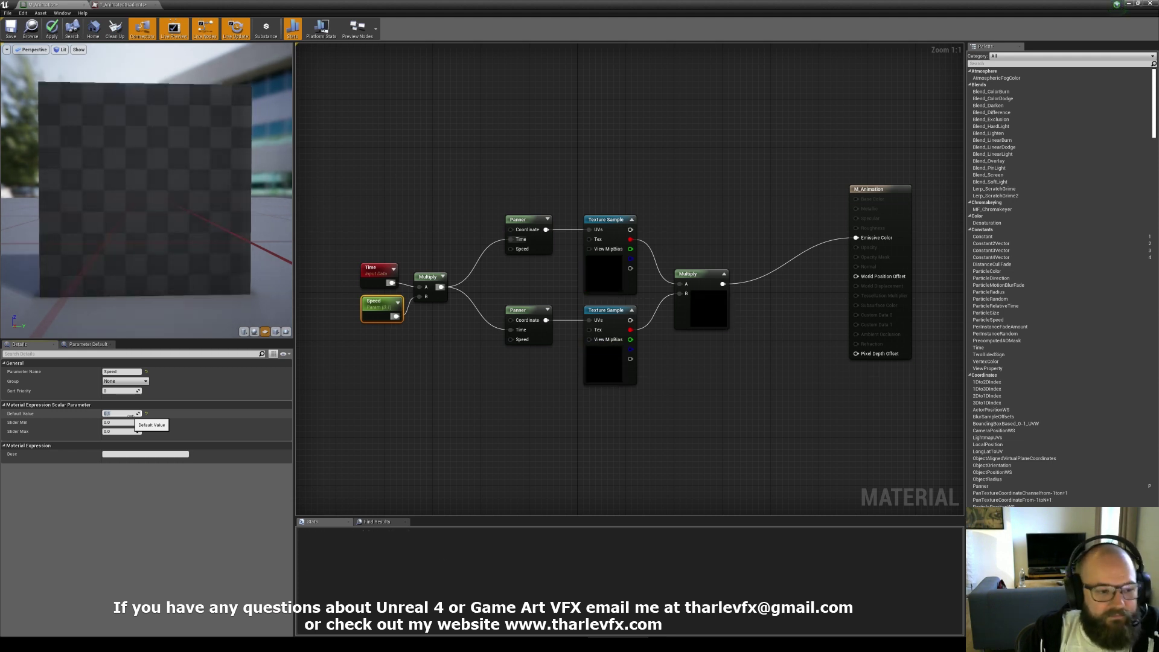
key(Return)
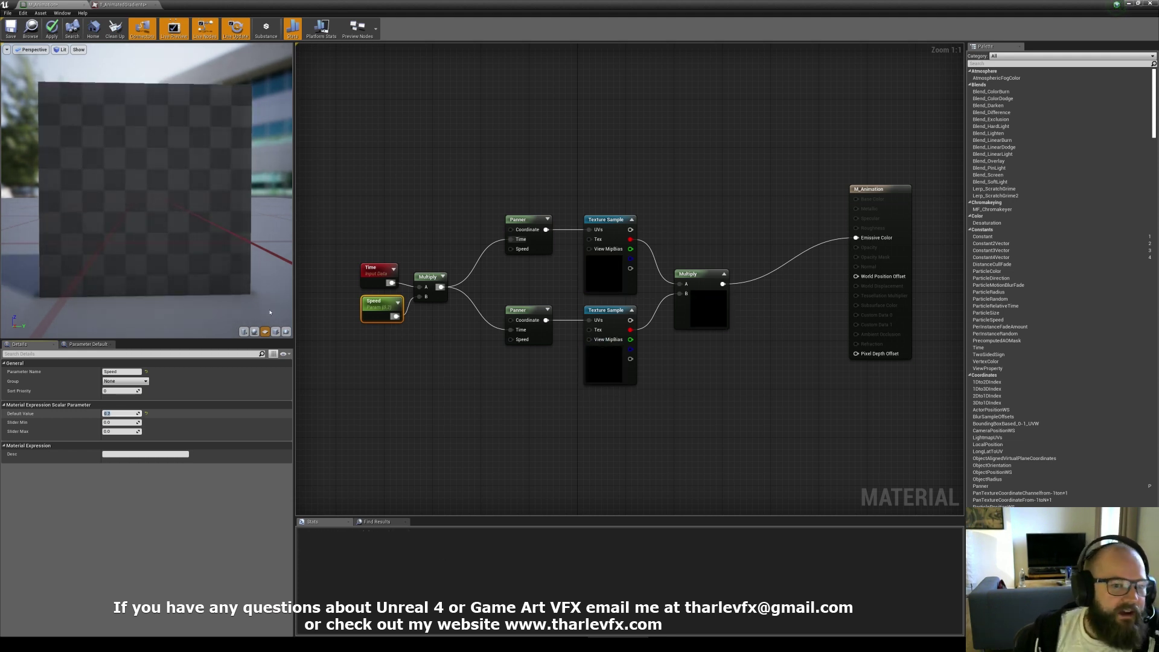
Move the Time, Speed and Multiply nodes down together, level with the lower Panner
click(445, 243)
drag(461, 213, 353, 362)
drag(386, 315, 373, 353)
click(311, 225)
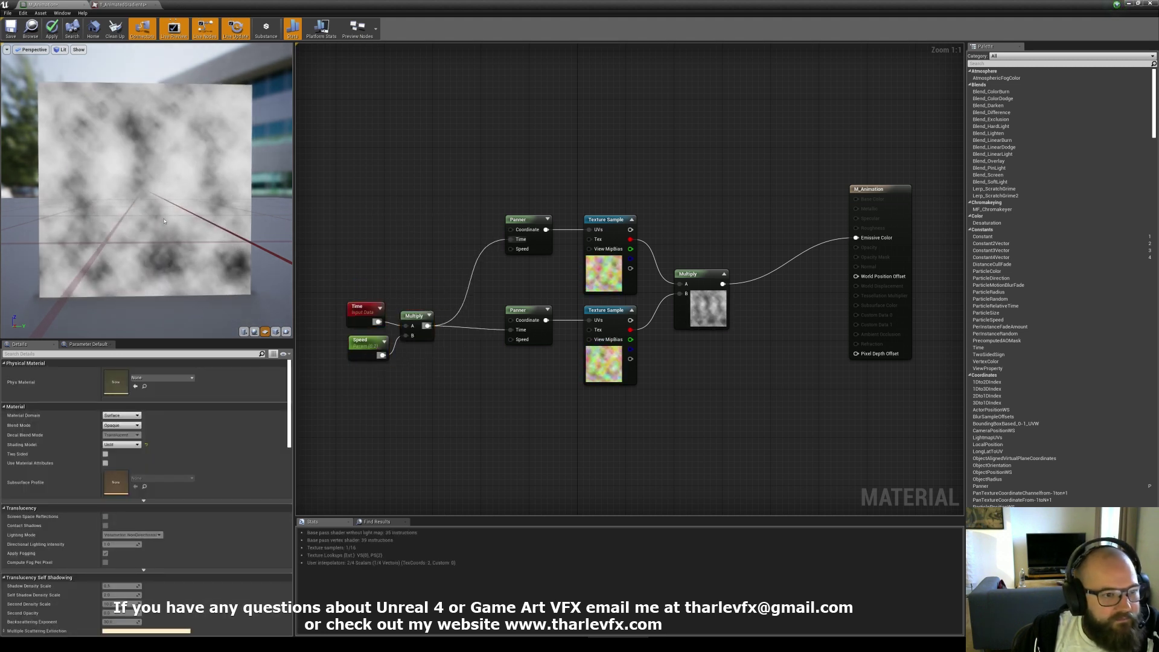
Add a TexCoord node and connect it to the upper Panner's Coordinate input
right_drag(403, 248, 422, 260)
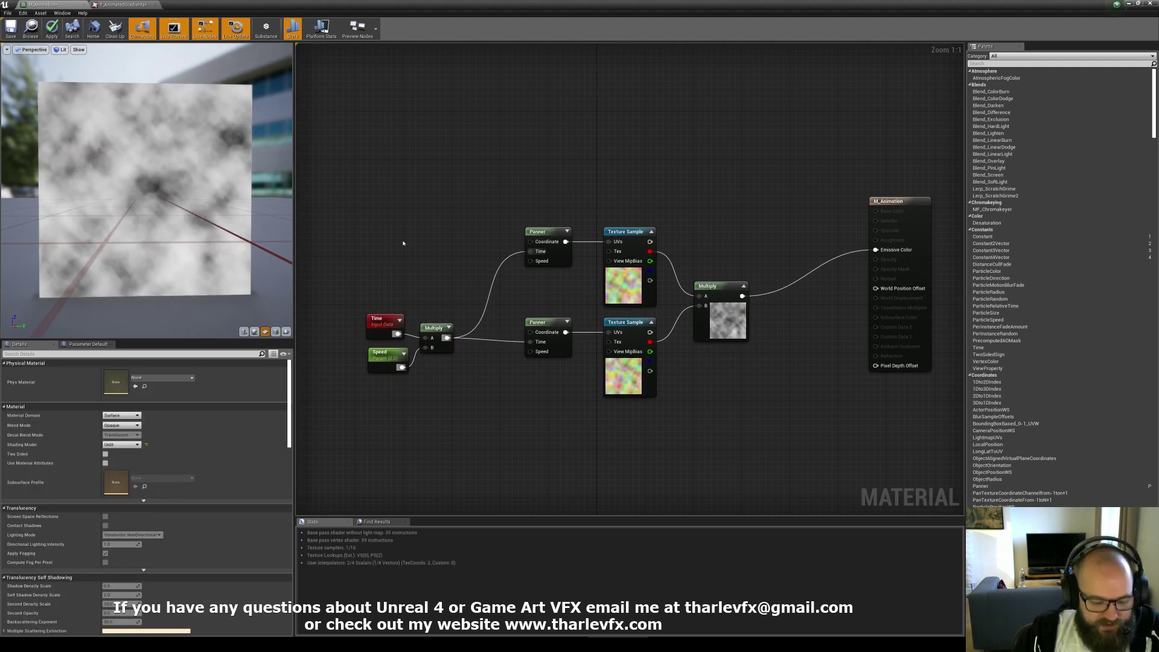
click(403, 240)
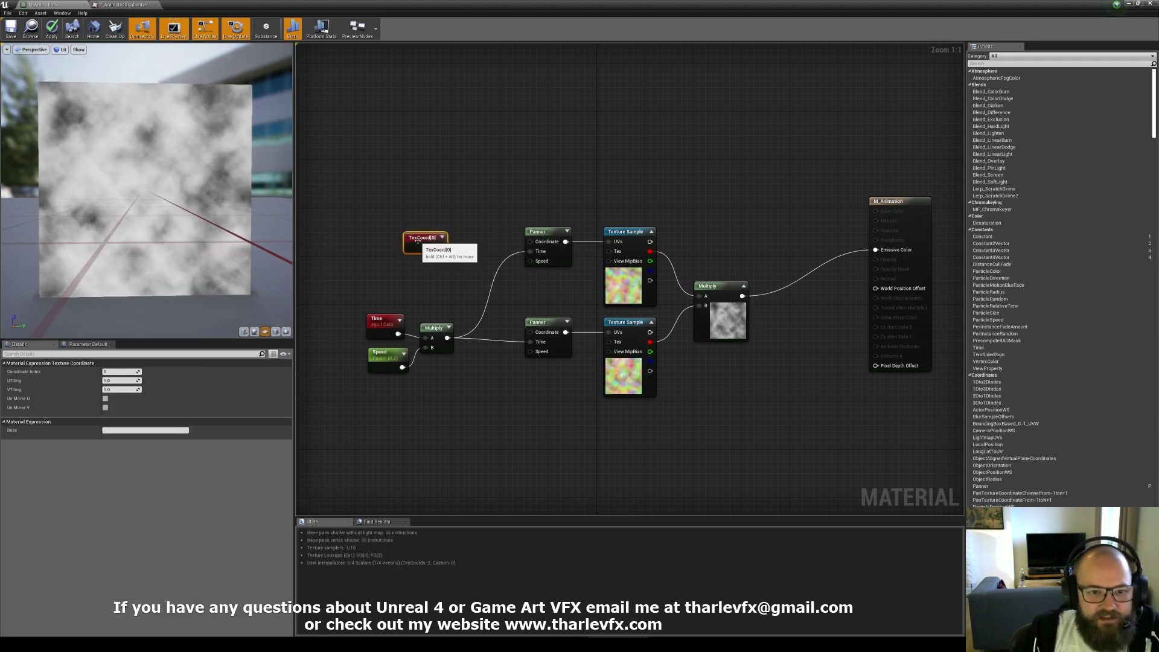
click(397, 264)
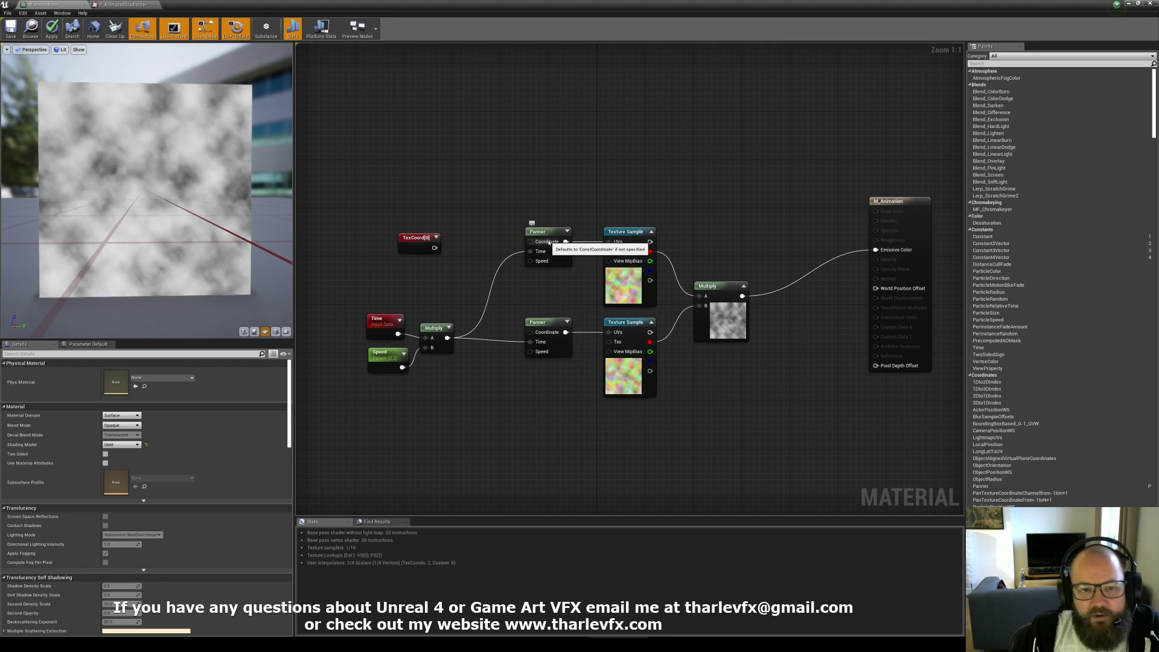
drag(549, 242, 380, 235)
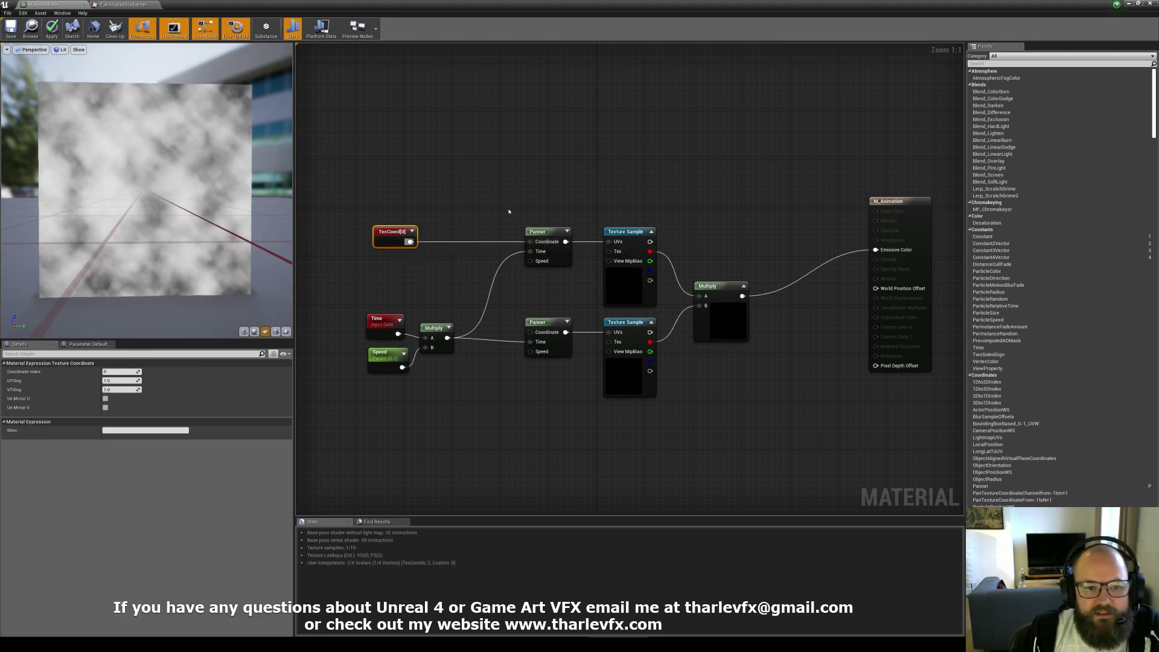
Make room between the nodes by shifting TexCoord further left and the Time and Speed group lower
click(415, 266)
drag(390, 236, 384, 223)
drag(403, 305, 415, 360)
click(415, 315)
click(416, 314)
drag(388, 220, 376, 231)
Multiply the TexCoord output by 1.15 with a new Multiply node and connect it to the lower Panner's Coordinate input
drag(392, 242, 425, 283)
text(mul)
key(Return)
click(115, 381)
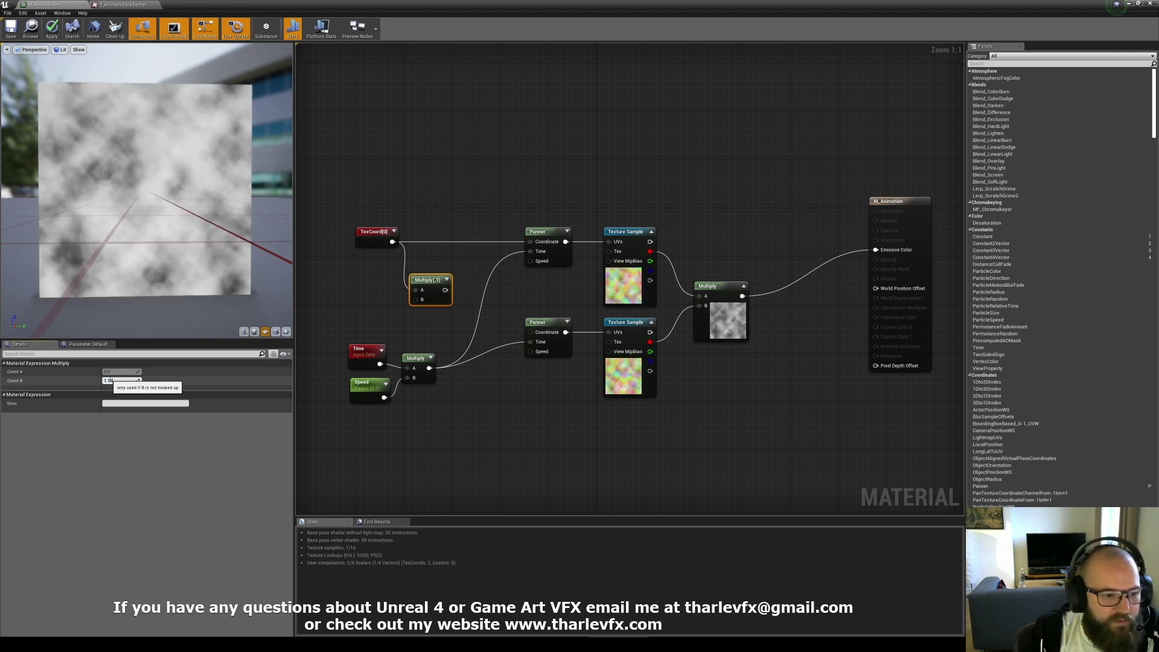
text(1.15)
key(Return)
click(386, 314)
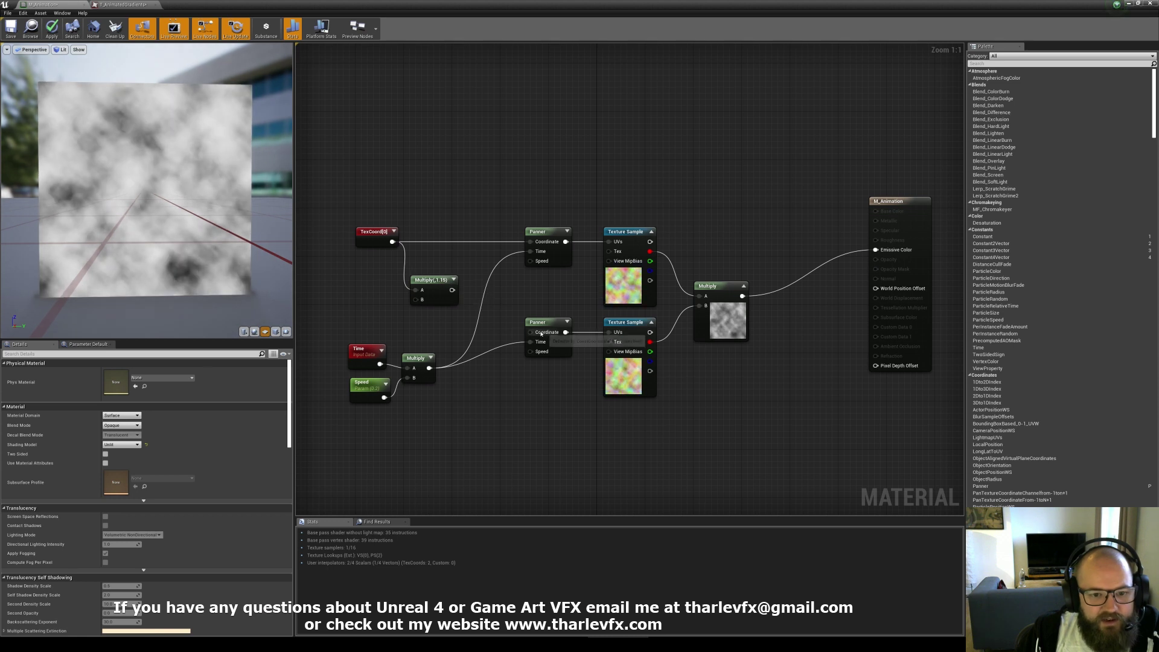
drag(541, 333, 456, 297)
drag(539, 336, 537, 333)
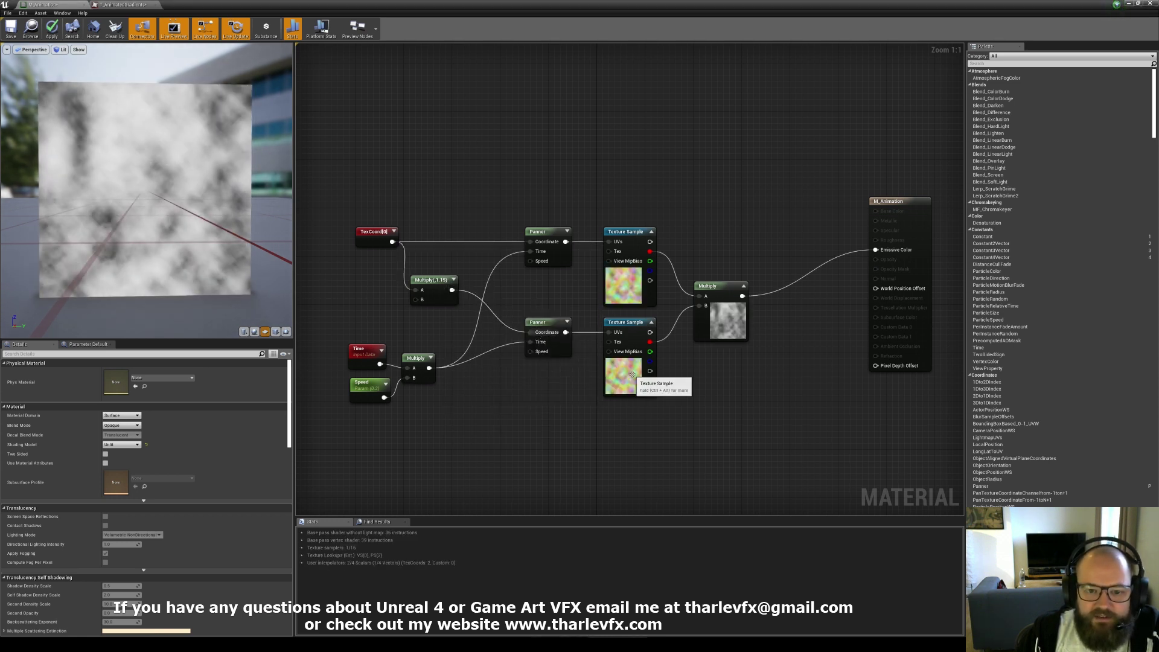
Set Const B of the Multiply node fed by TexCoord to 1.25
click(723, 322)
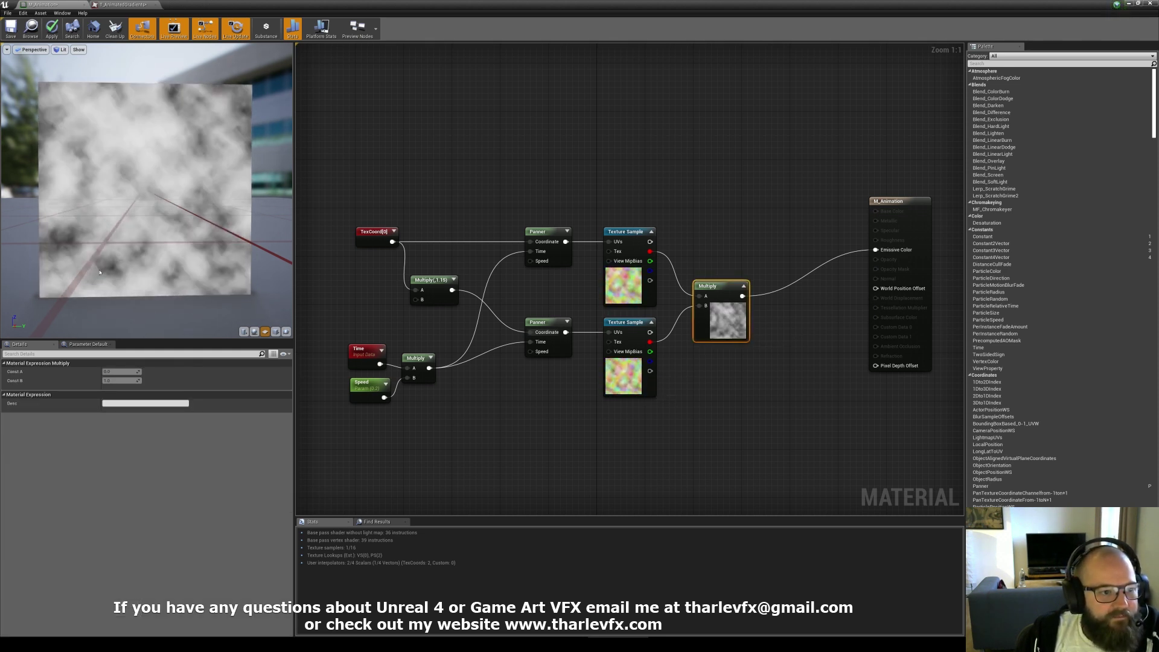
click(438, 298)
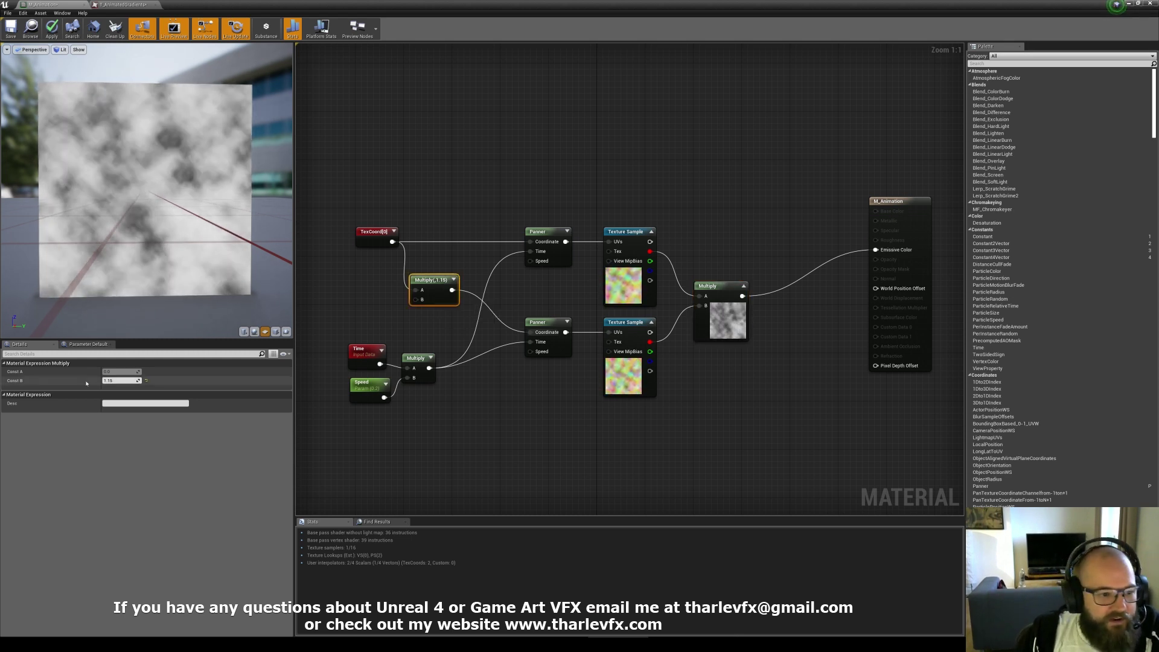
click(123, 381)
text(1.25)
key(Return)
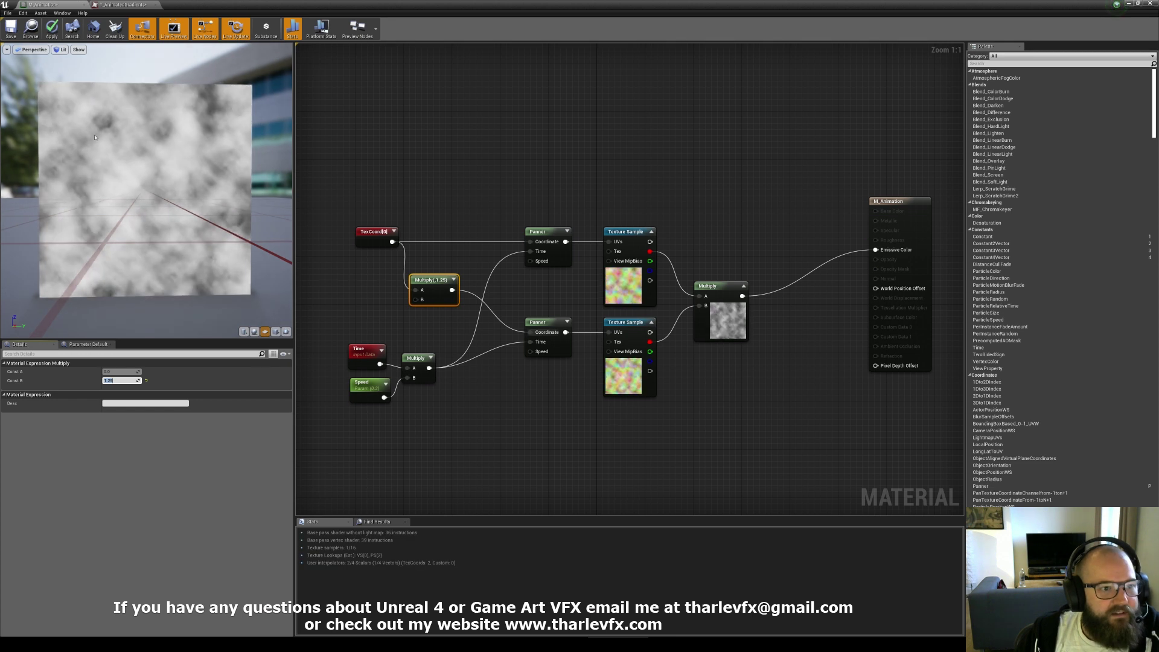
Set both UTiling and VTiling of the TexCoord node to 2
click(376, 234)
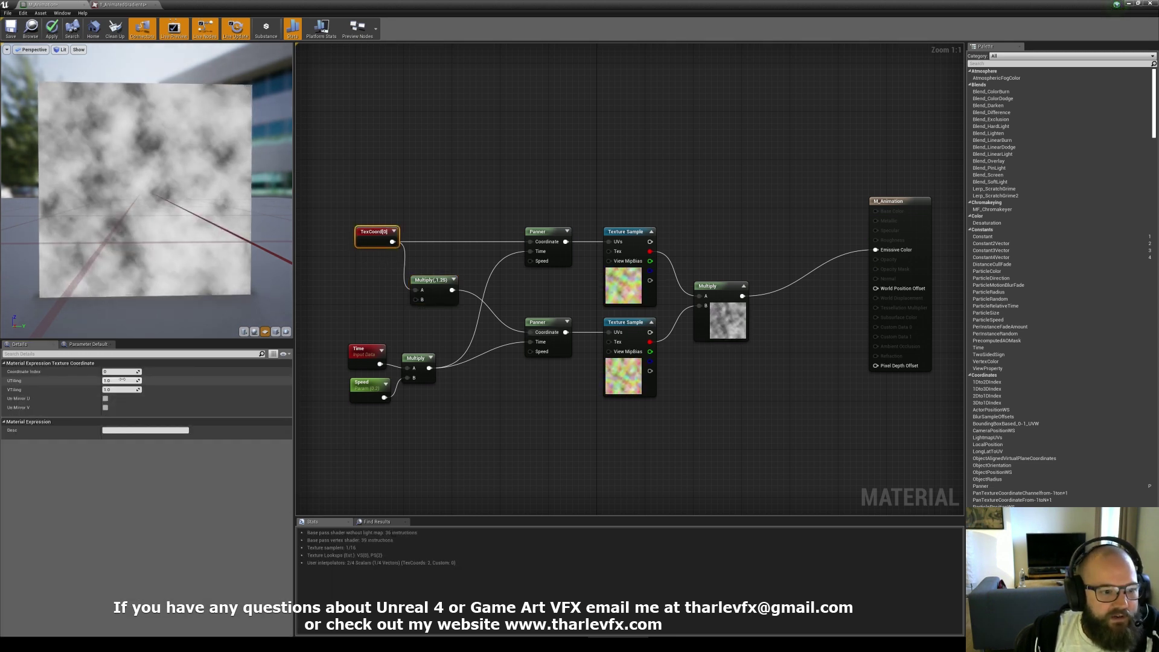
click(122, 381)
text(2)
key(Return)
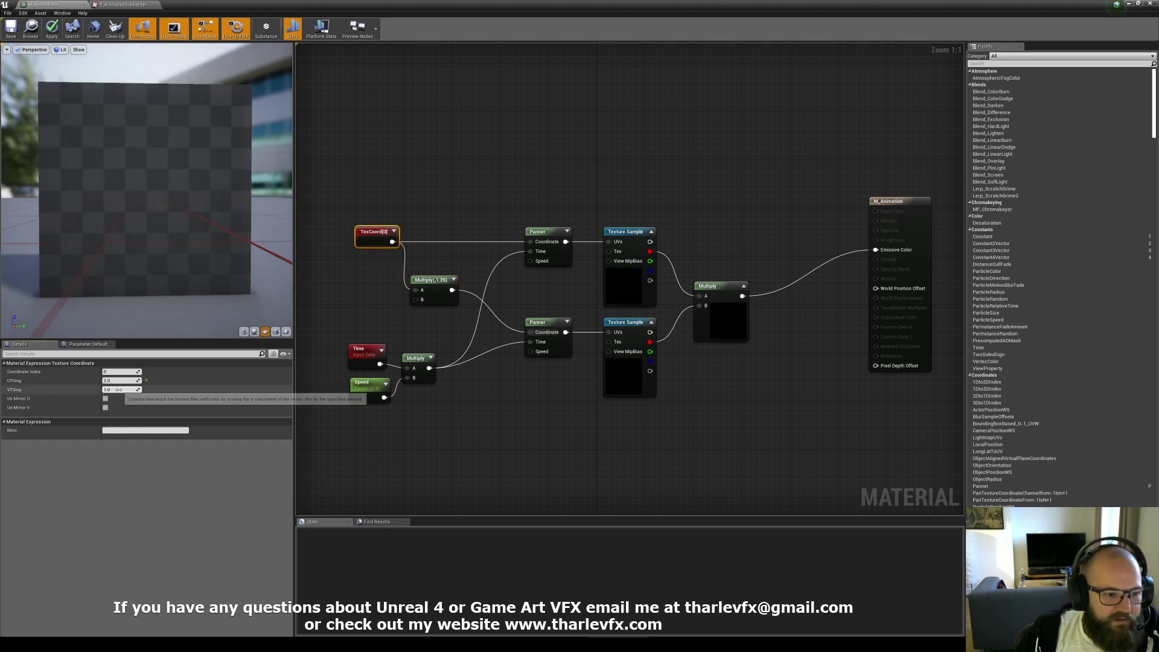
click(615, 311)
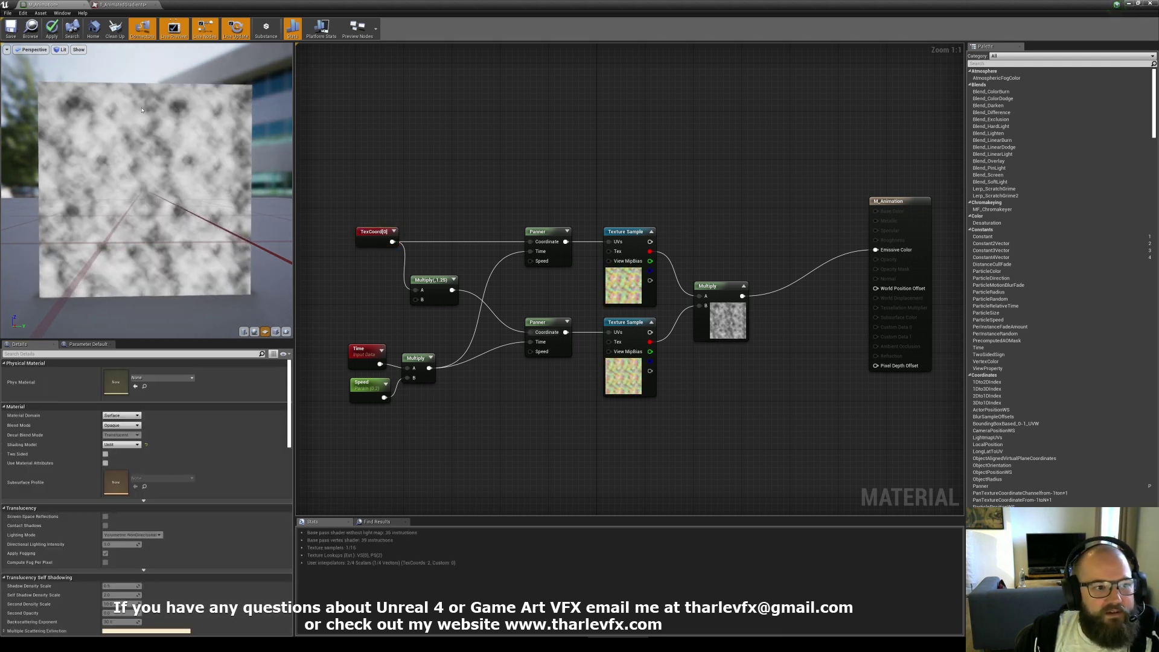
Lower the TexCoord Multiply node and move the material output node away to leave space after the final Multiply
drag(431, 280, 431, 303)
click(447, 279)
right_drag(719, 265, 662, 235)
drag(851, 189, 929, 238)
click(708, 284)
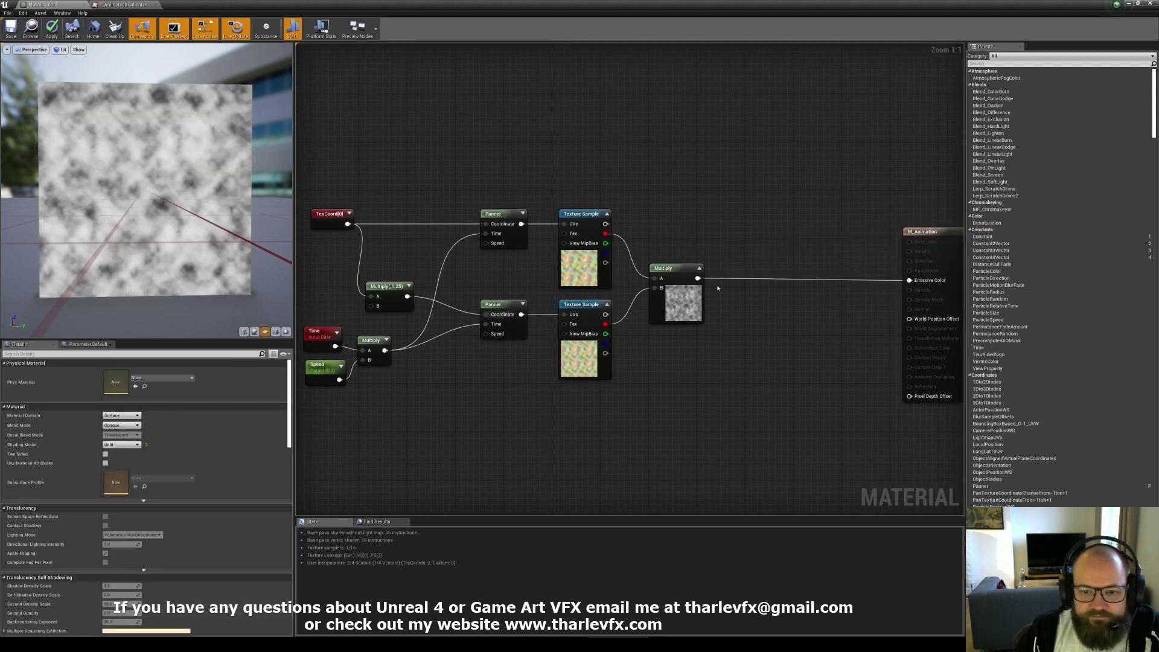
Insert a Power node between the final Multiply and Emissive Color
drag(698, 278, 741, 266)
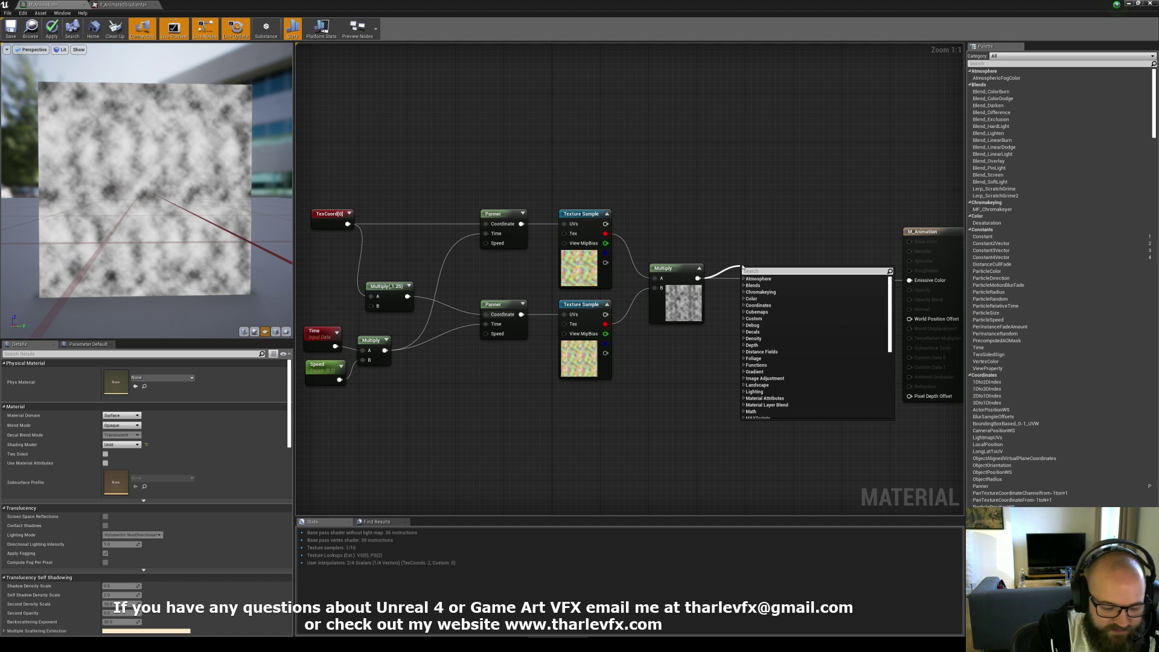
key(Return)
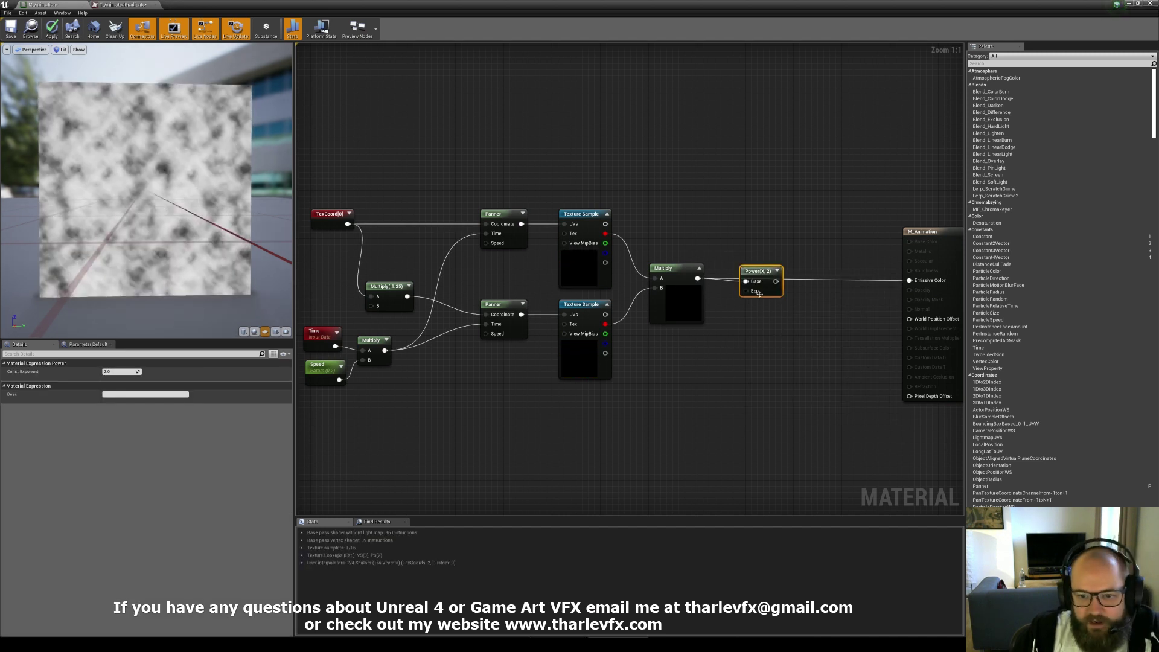
drag(776, 282, 922, 280)
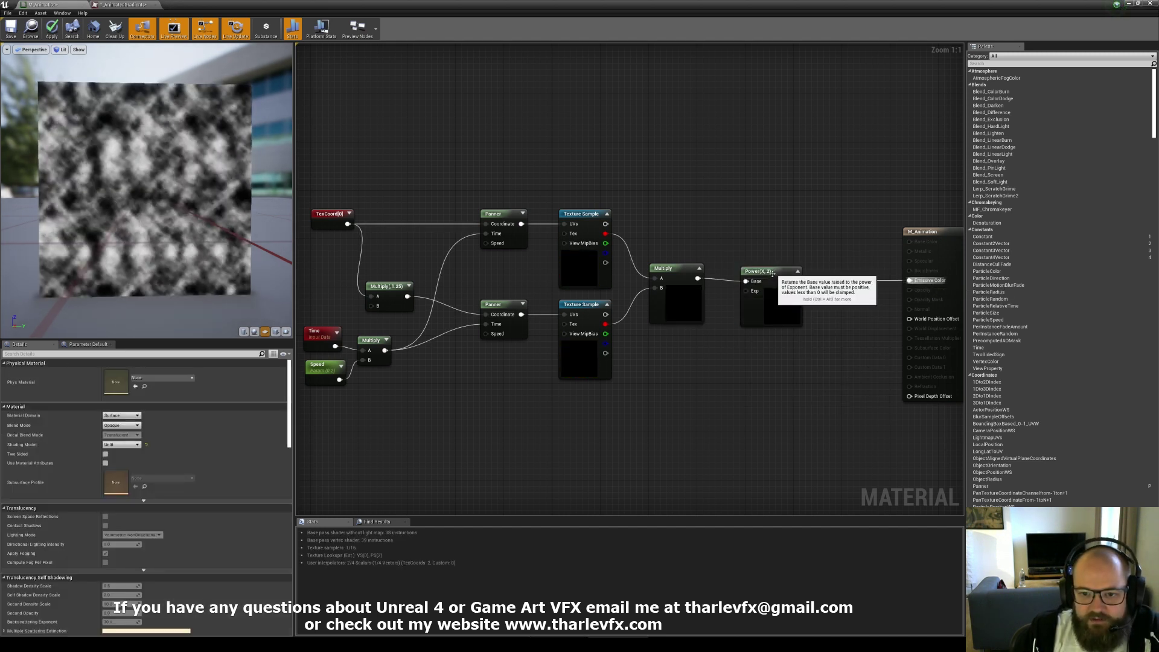
Examine the Power node's effect on the contrast of the animated noise preview
click(782, 299)
right_drag(806, 348, 705, 356)
click(740, 228)
drag(735, 228, 675, 306)
drag(747, 232, 713, 304)
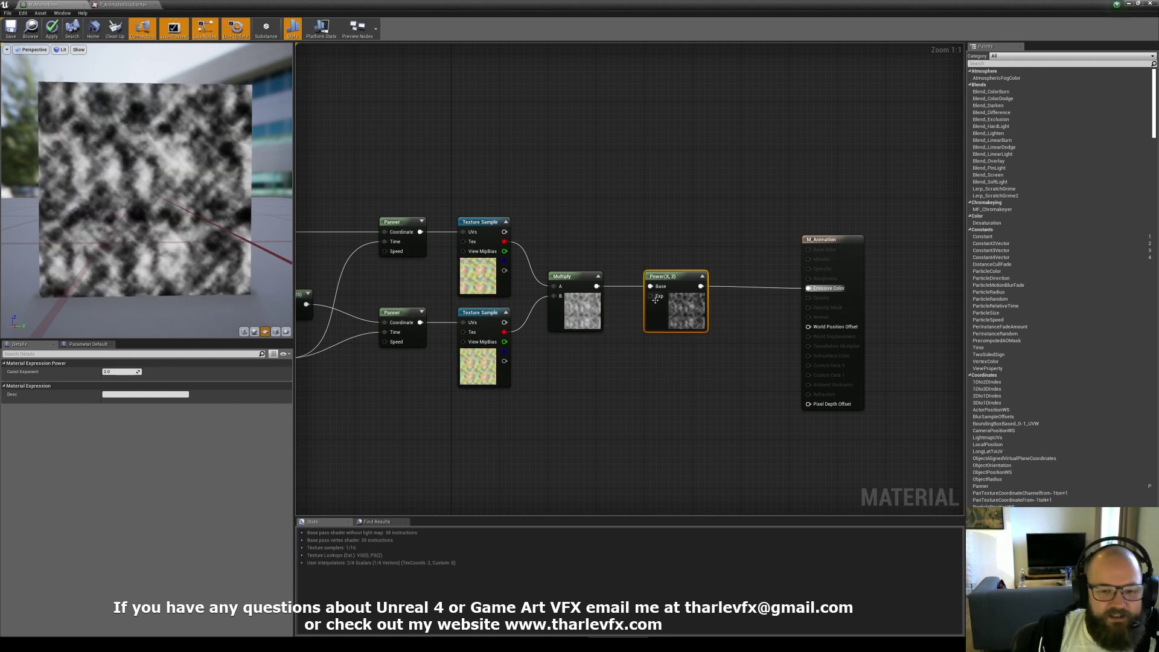
click(669, 234)
right_drag(714, 260, 714, 267)
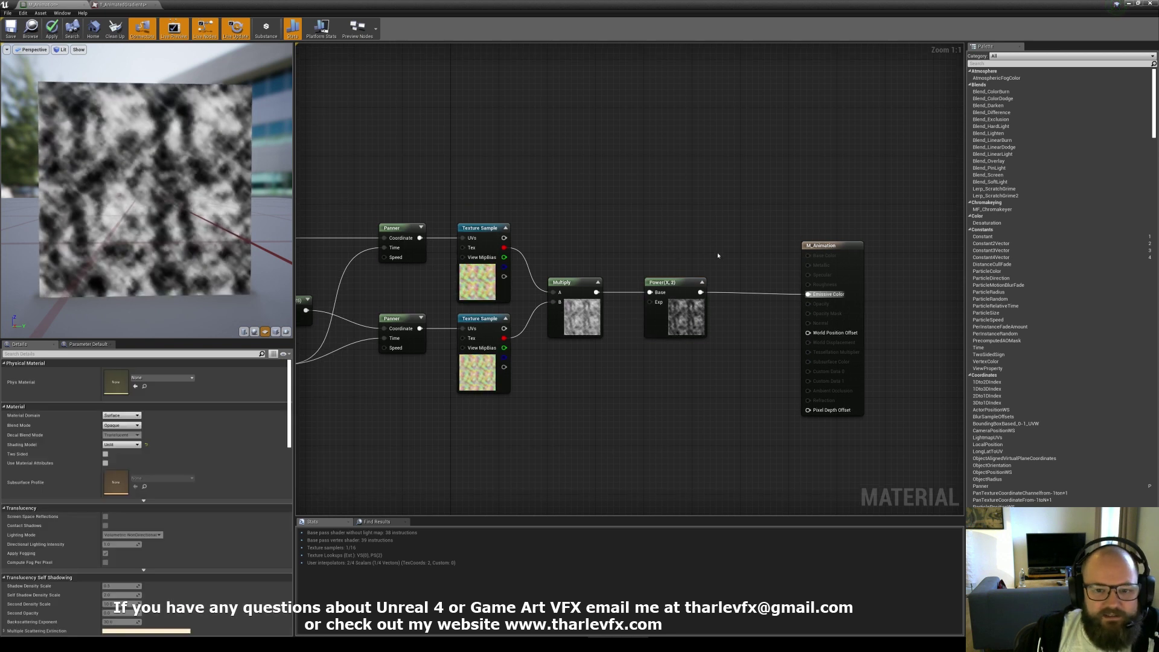
click(662, 328)
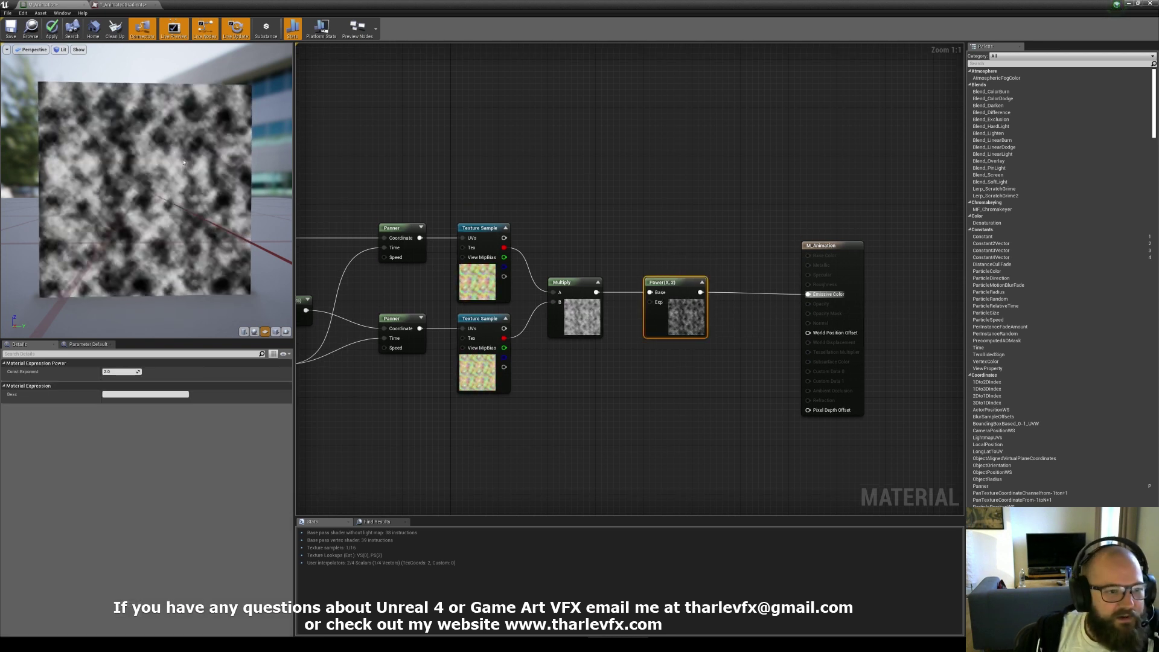
drag(728, 245, 694, 293)
click(670, 264)
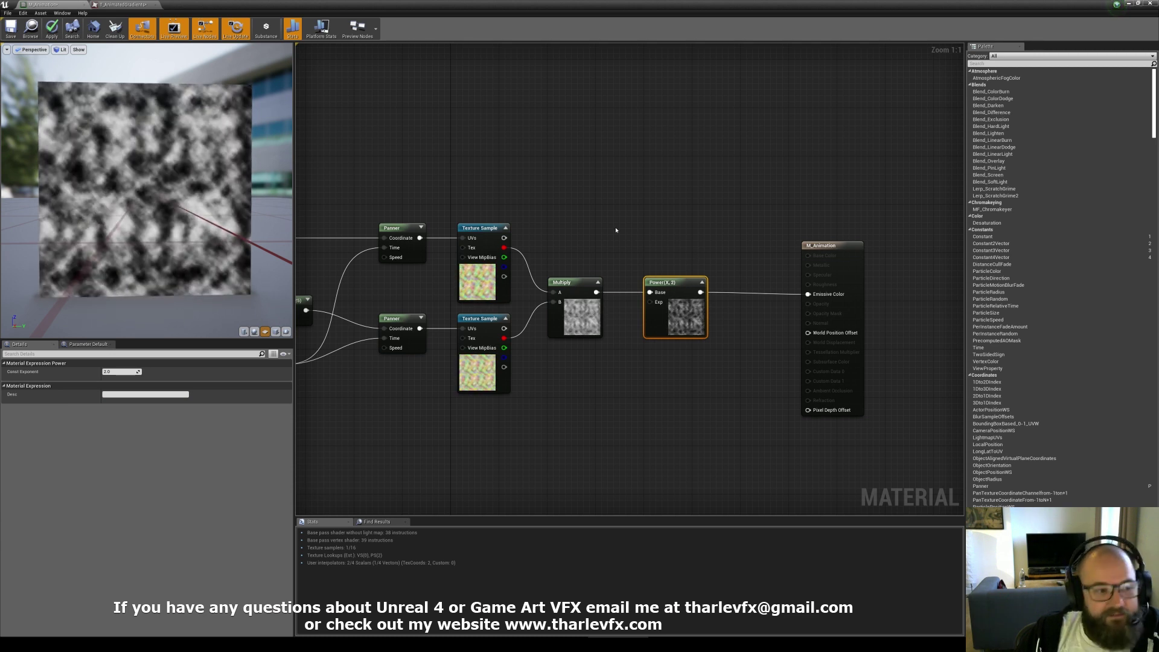
click(652, 251)
Delete the Power node and connect the final Multiply directly to Emissive Color again
click(675, 311)
key(Delete)
drag(596, 293, 821, 305)
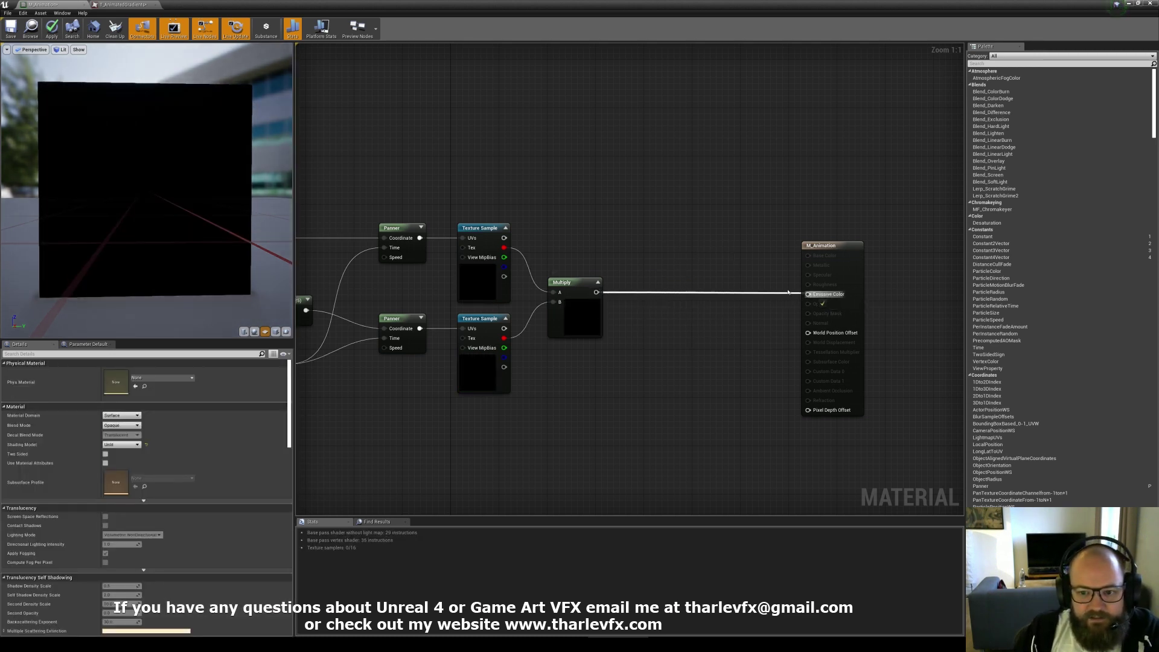
Duplicate the lower Texture Sample and place the copy below the two existing ones
right_drag(613, 251, 852, 251)
right_drag(835, 421, 765, 420)
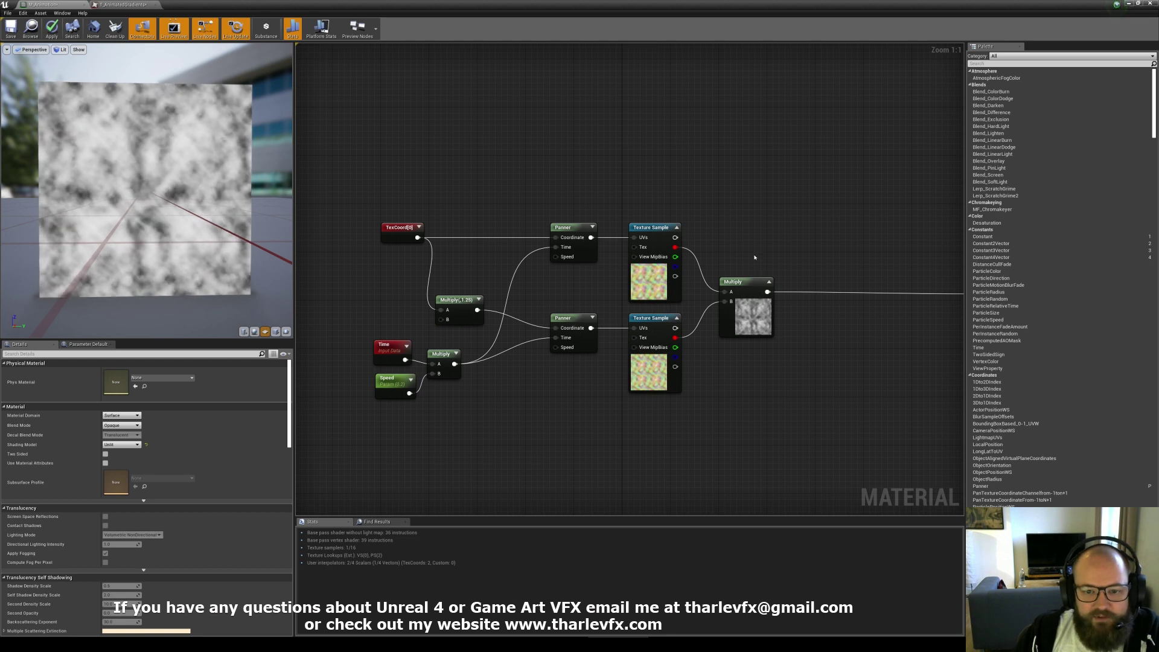
right_drag(746, 372, 711, 325)
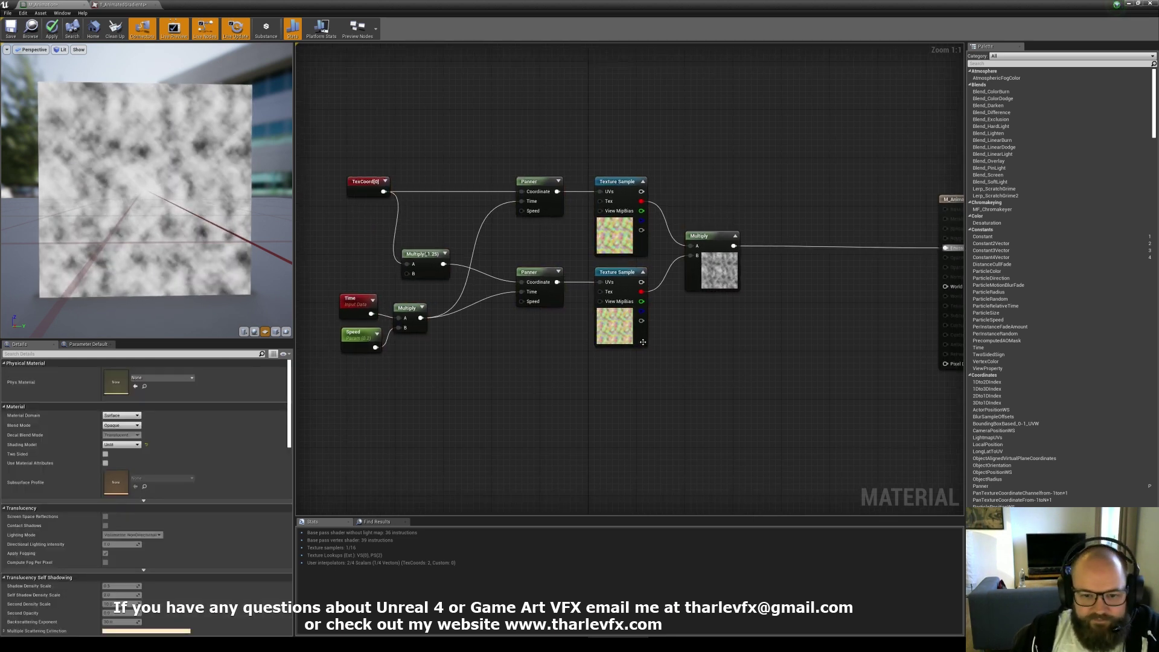
click(618, 340)
key(ctrl+w)
drag(666, 421, 661, 437)
Add a Rotator node beside the duplicated Texture Sample and connect it to that sample's UVs
click(556, 399)
right_drag(555, 399, 563, 370)
right_click(563, 351)
key(Escape)
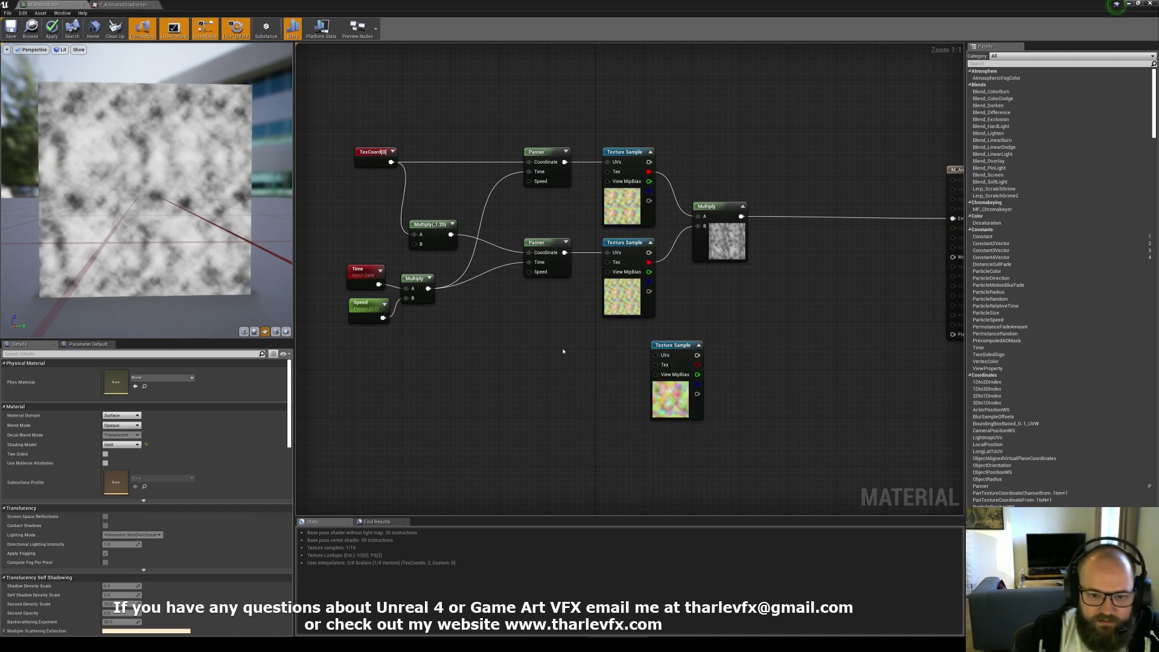
click(578, 342)
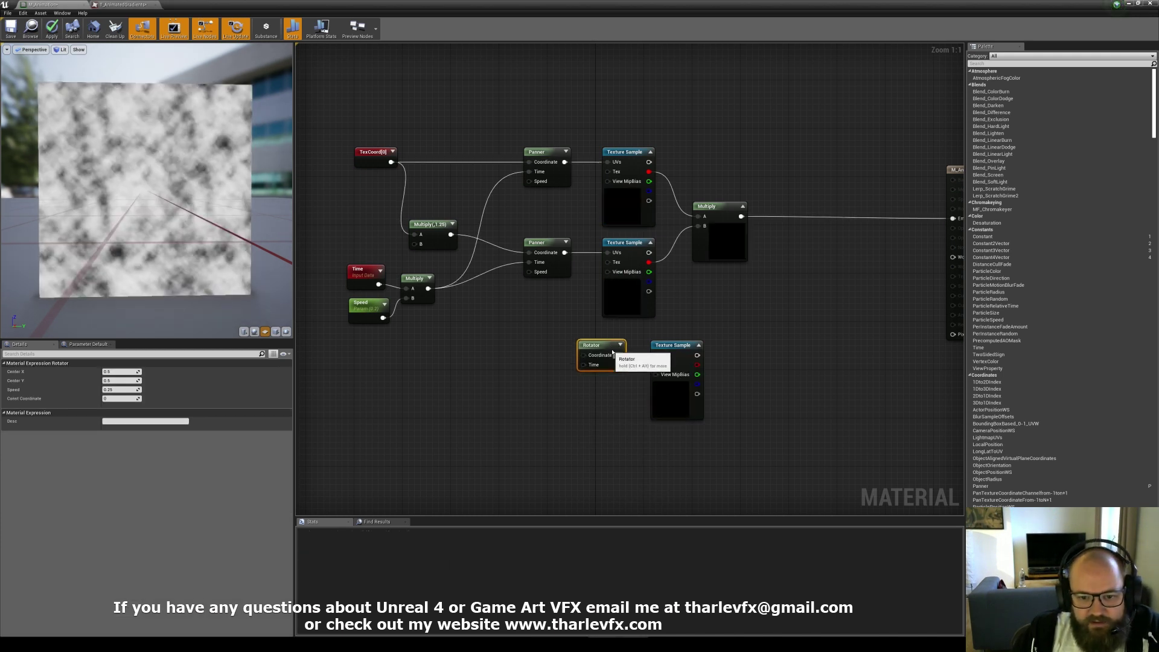
drag(619, 355, 656, 355)
Connect the red channel of the rotated Texture Sample to Emissive Color
click(739, 352)
right_drag(739, 352, 604, 364)
drag(561, 376, 833, 228)
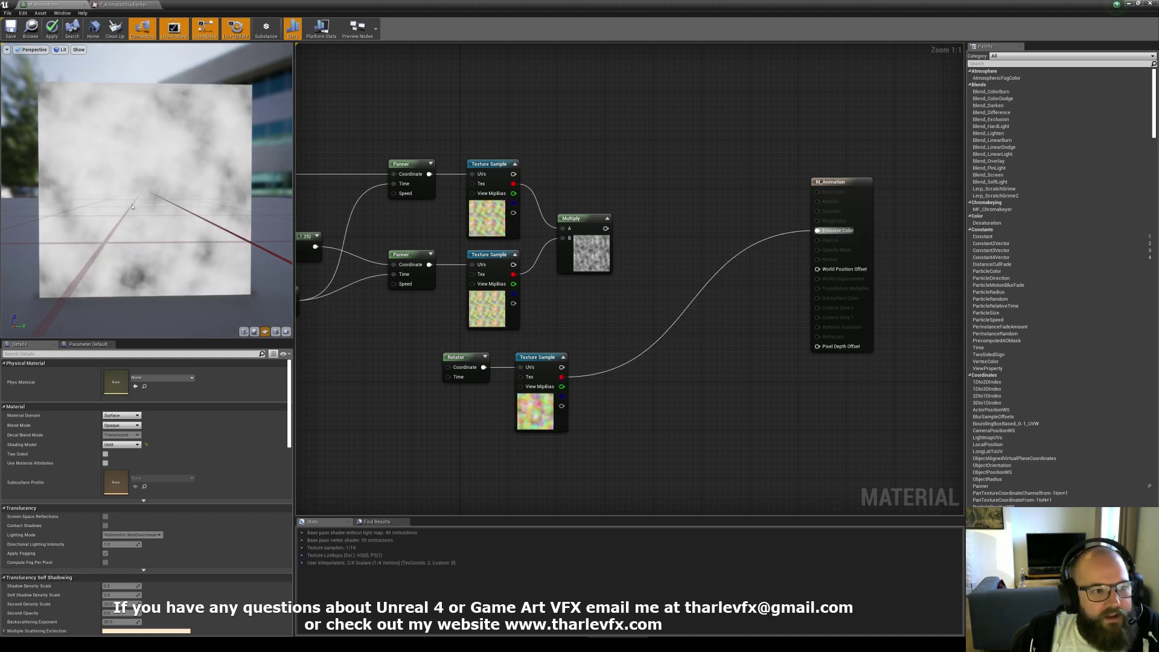
Examine the rotating noise in the preview and compare the Rotator setup with the Panner nodes
mouse_move(142, 216)
mouse_down()
mouse_move(175, 232)
mouse_move(141, 216)
mouse_up()
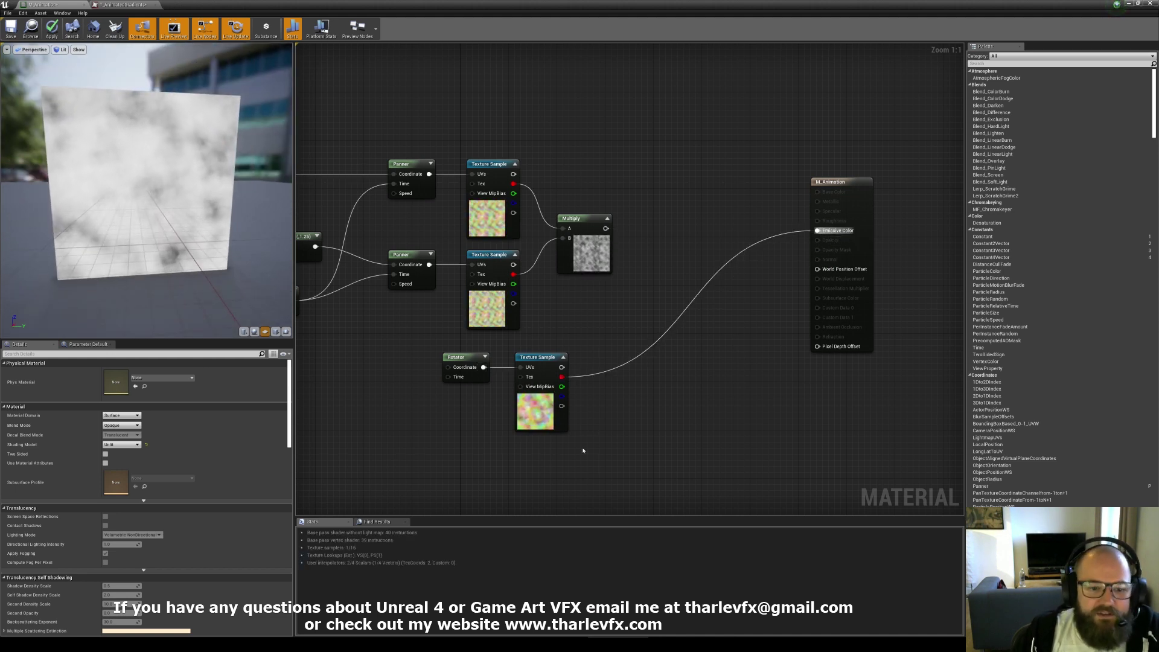
right_drag(467, 429, 497, 416)
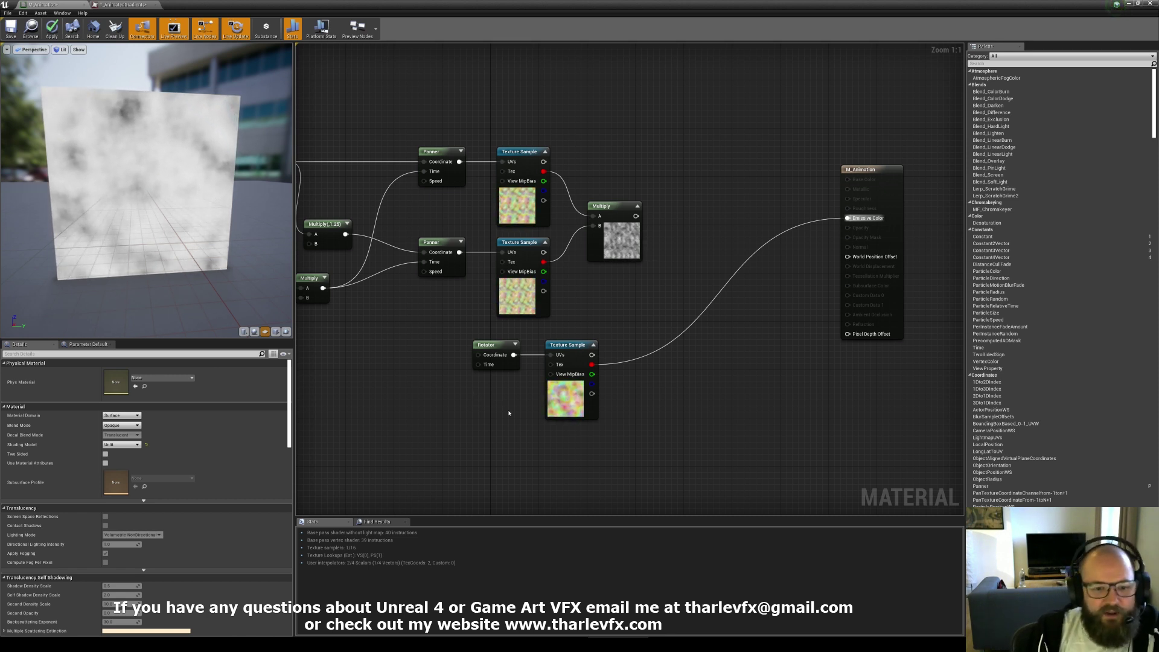
drag(664, 461, 399, 358)
click(518, 395)
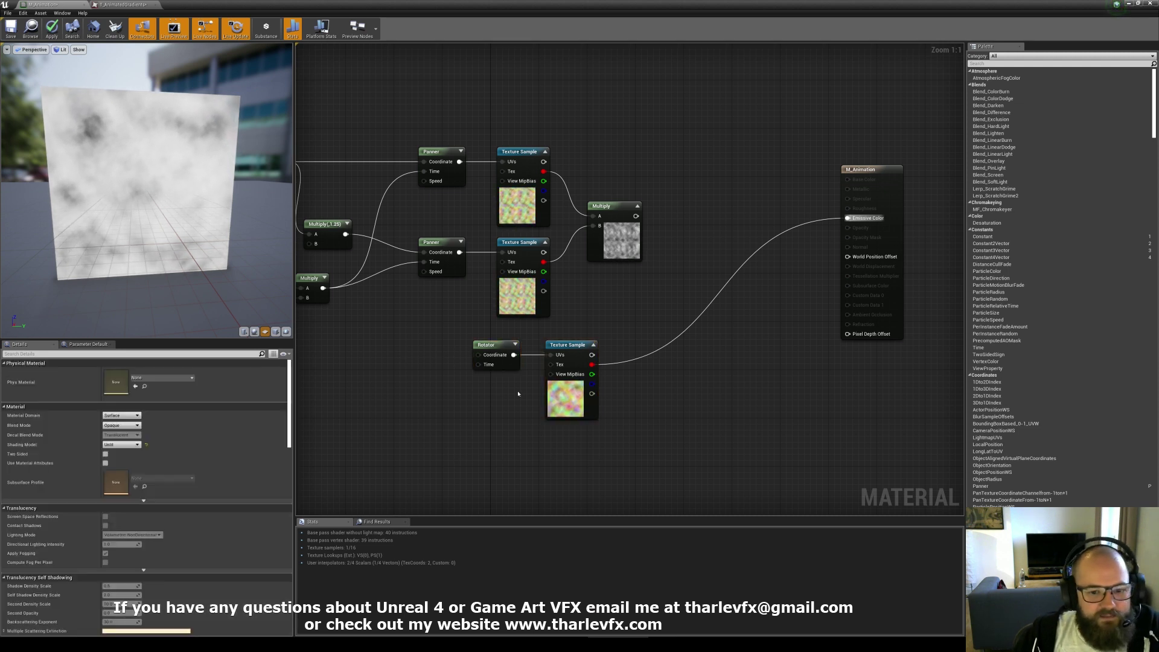
right_drag(454, 381, 525, 415)
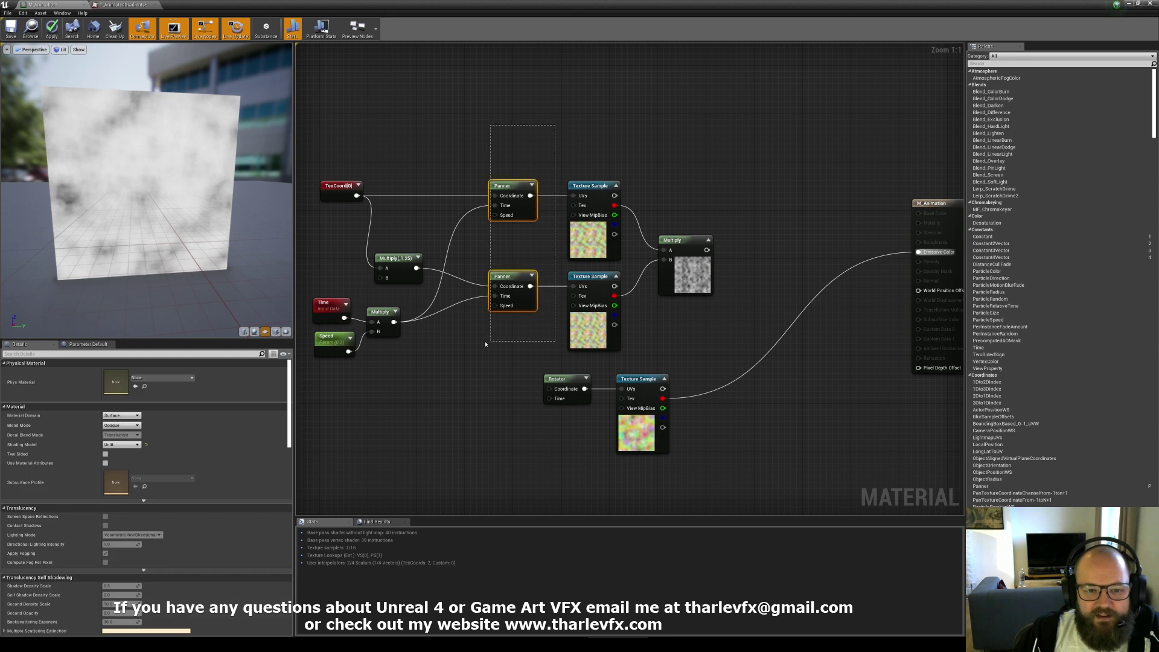
drag(778, 468, 507, 362)
click(552, 395)
click(425, 372)
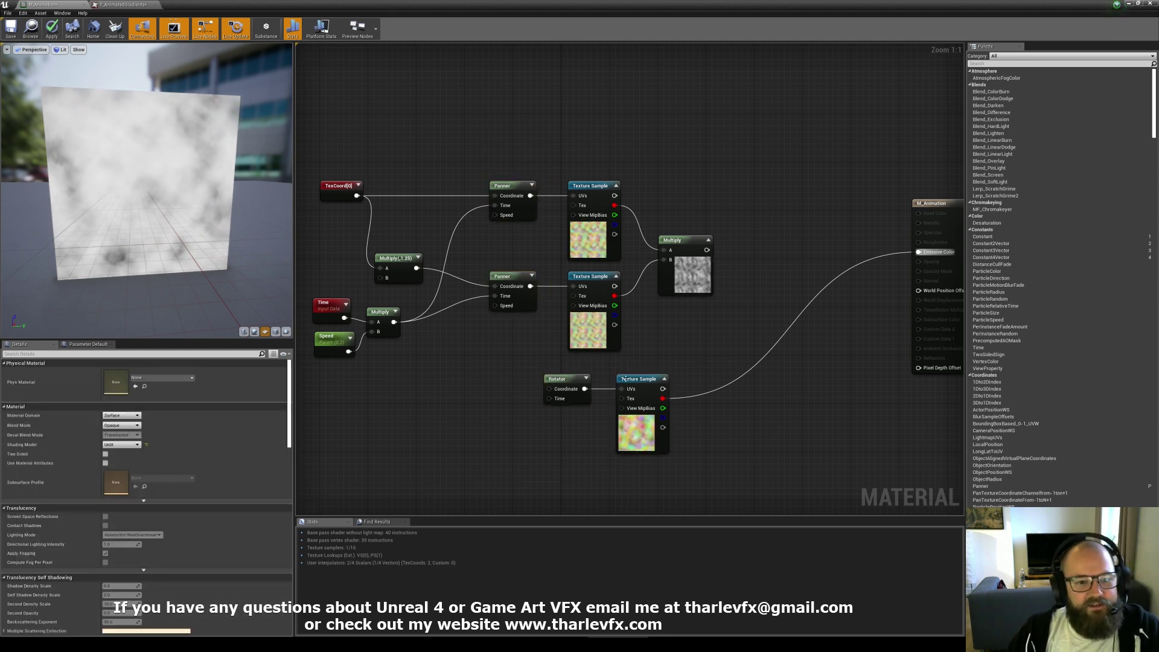
click(634, 437)
click(607, 436)
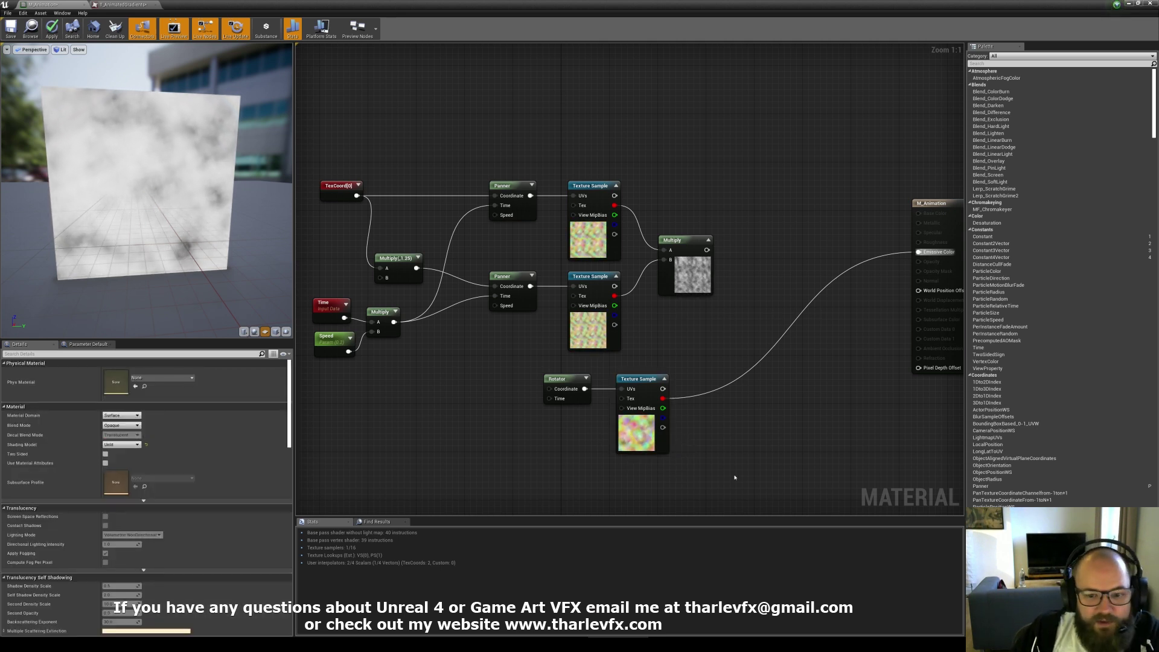
Delete all nodes of the noise network, keeping only the material output node
right_drag(738, 477, 773, 465)
drag(773, 465, 307, 136)
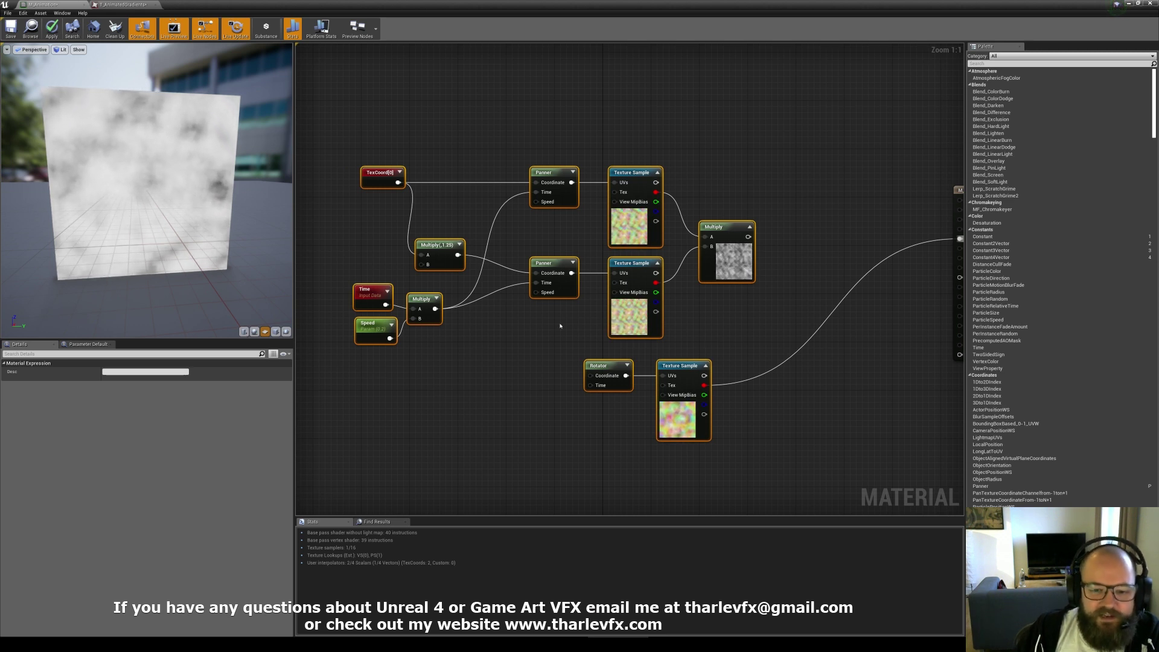
key(Delete)
Add a Time node to the emptied graph
right_click(479, 216)
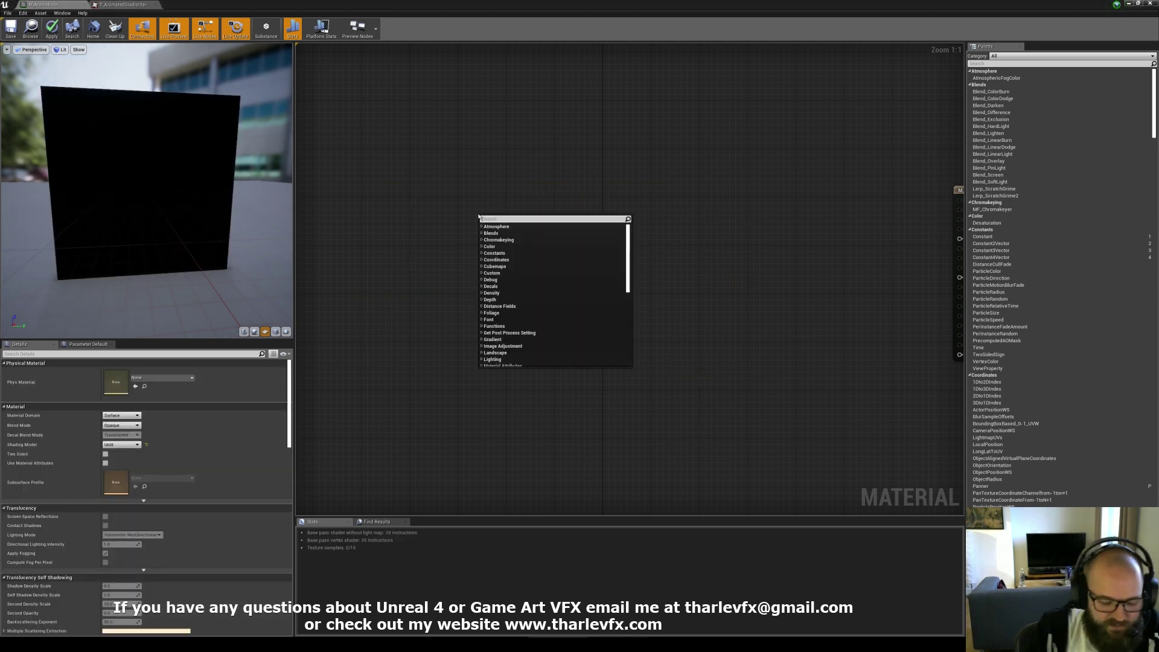
text(ti)
key(BackSpace)
key(BackSpace)
text(time)
key(Return)
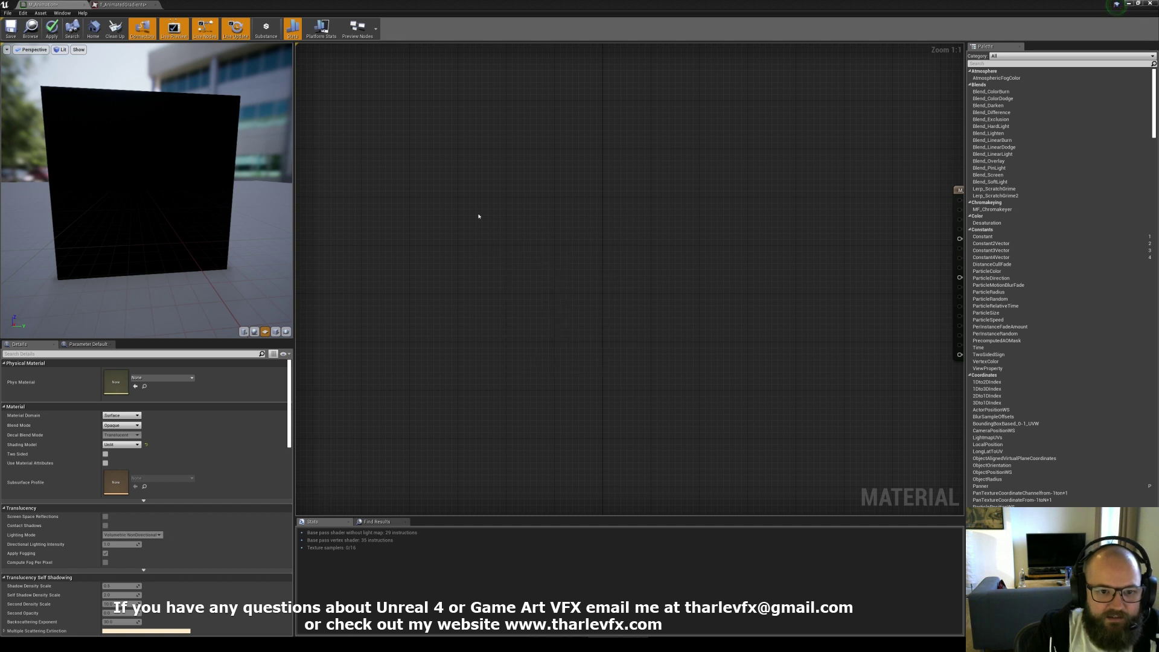
drag(484, 218, 471, 205)
Connect the Time node to Emissive Color and examine the brightness of the preview plane
click(571, 222)
right_drag(571, 196, 505, 232)
drag(894, 276, 429, 255)
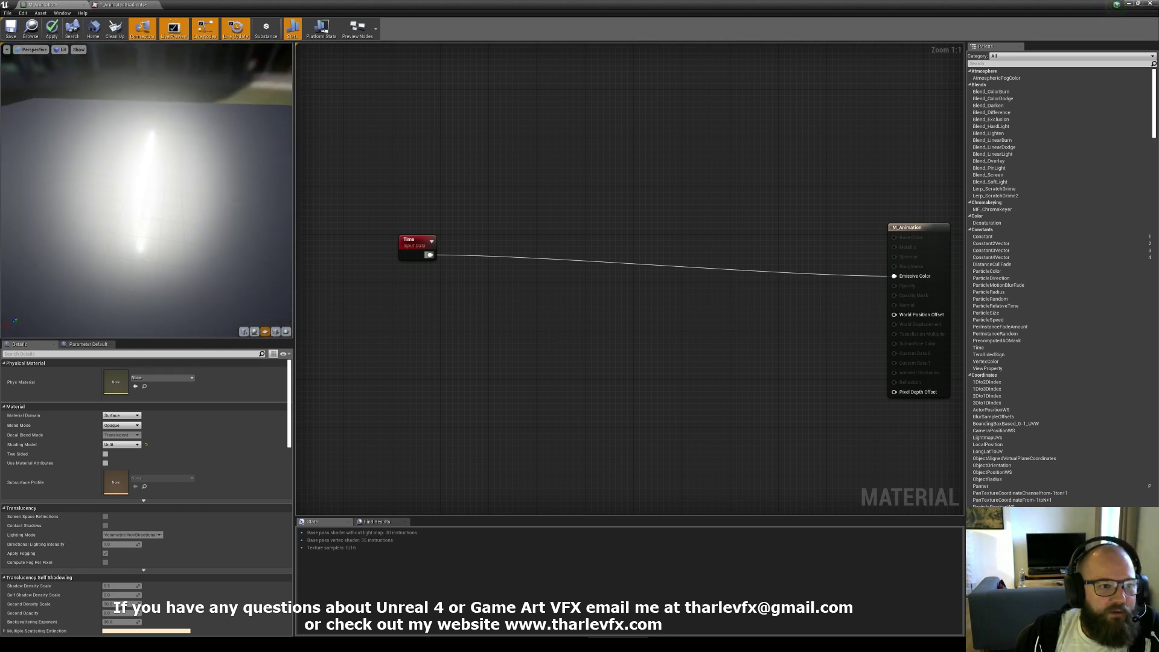
click(416, 242)
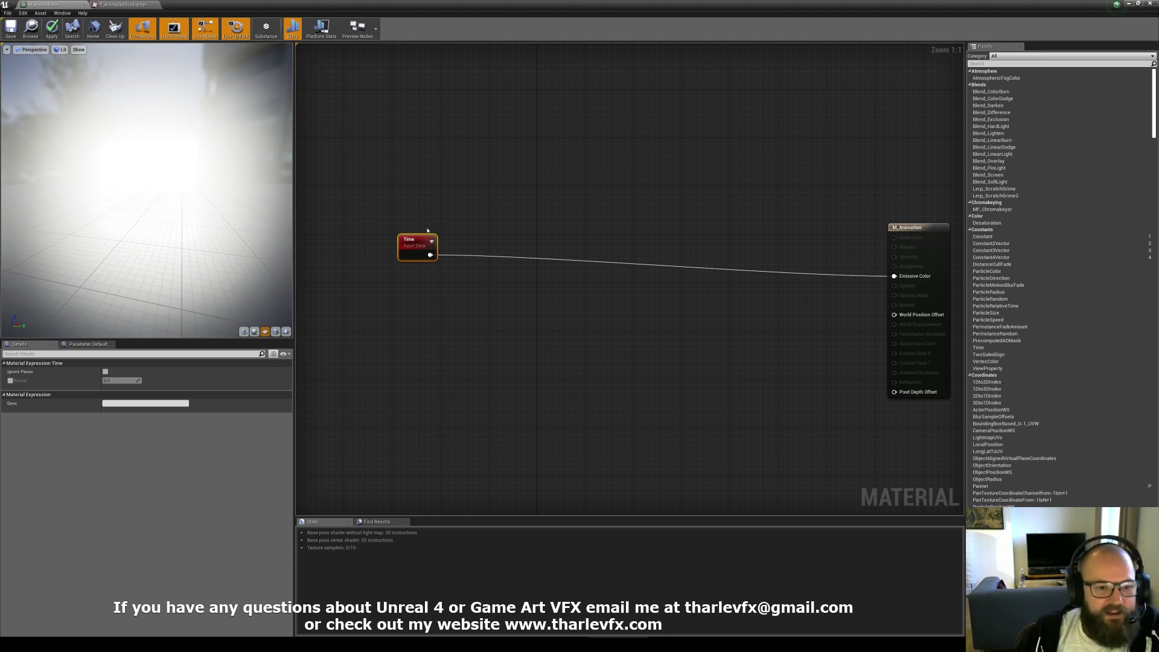
drag(171, 202, 160, 189)
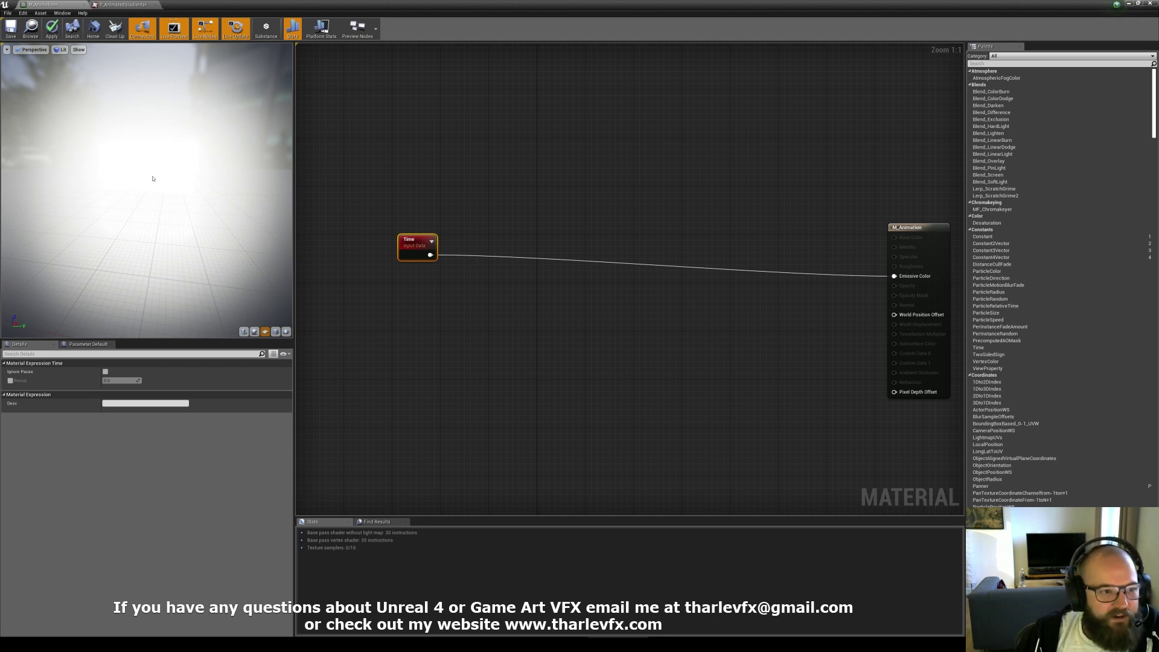
drag(172, 171, 175, 145)
Insert a Frac node between Time and Emissive Color, with its node preview shown
click(362, 223)
click(404, 245)
drag(416, 247, 459, 248)
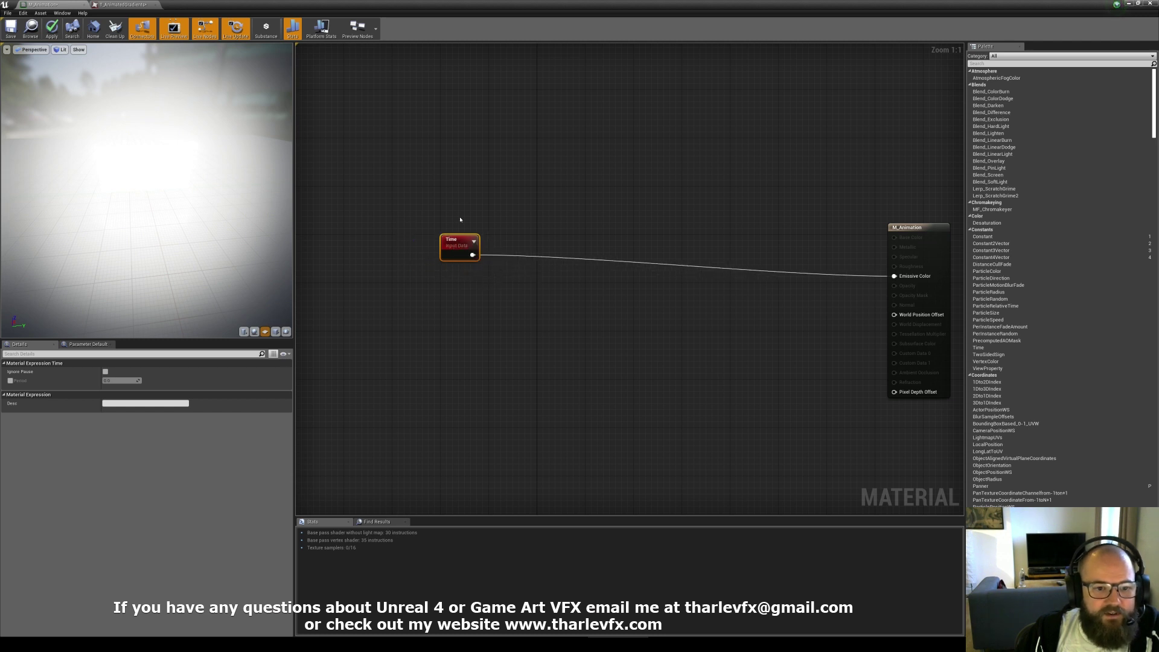
click(560, 238)
right_drag(560, 238, 532, 235)
drag(444, 251, 865, 273)
text(frac)
key(Return)
click(523, 234)
click(575, 252)
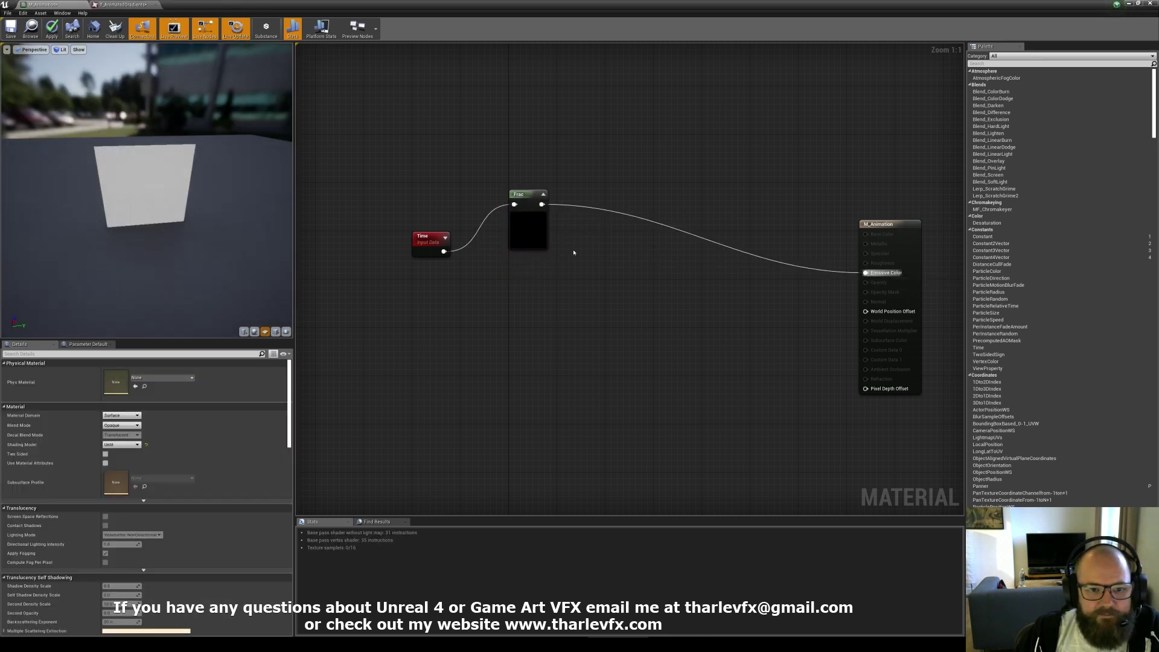
drag(510, 222, 510, 222)
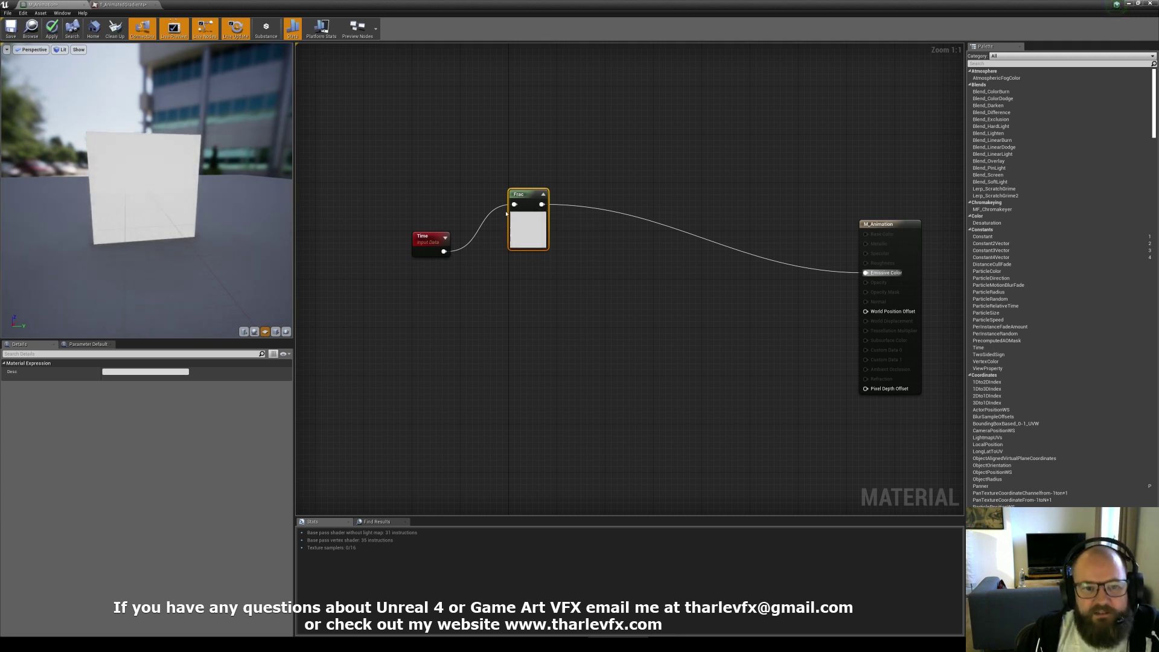
Line the Time node up with the Frac node and duplicate it below
drag(436, 242, 432, 200)
drag(598, 158, 423, 278)
click(406, 242)
click(424, 211)
key(ctrl+w)
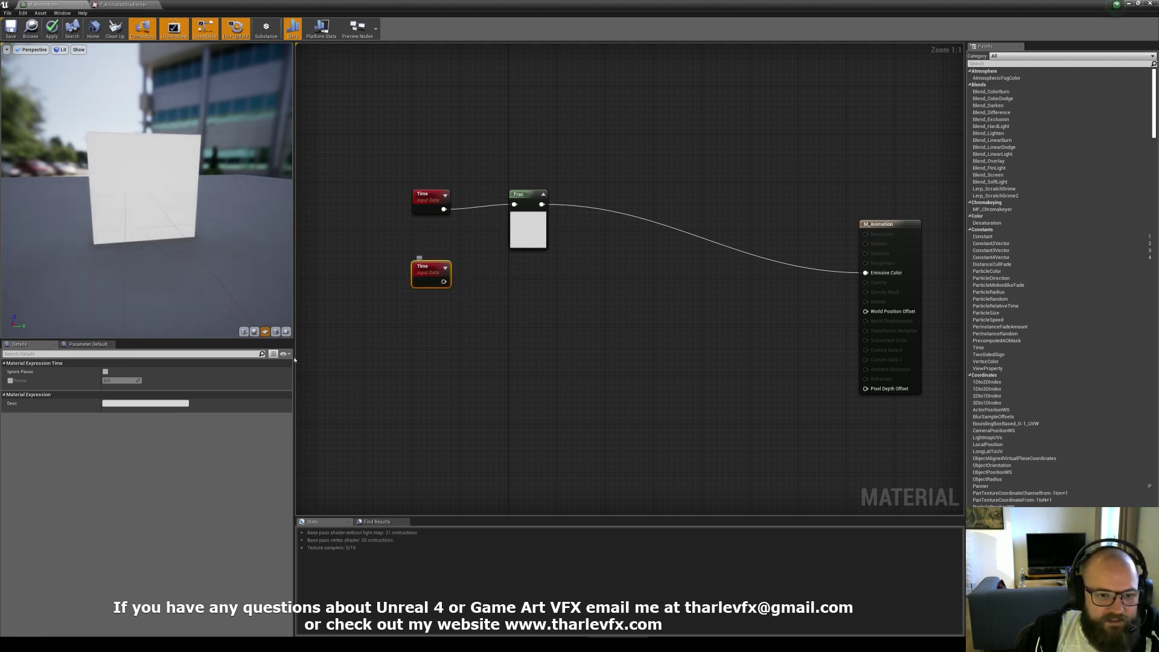
Give the duplicated Time node a period of 1, show its preview and place it just under the first Time node
click(10, 380)
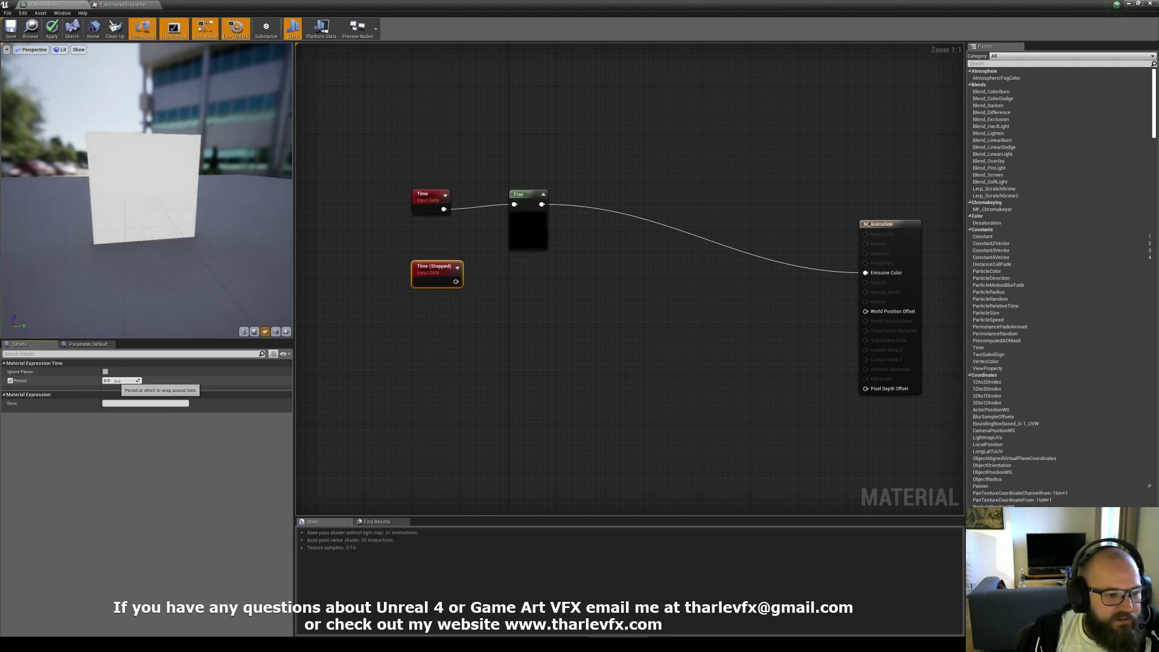
text(1)
key(Return)
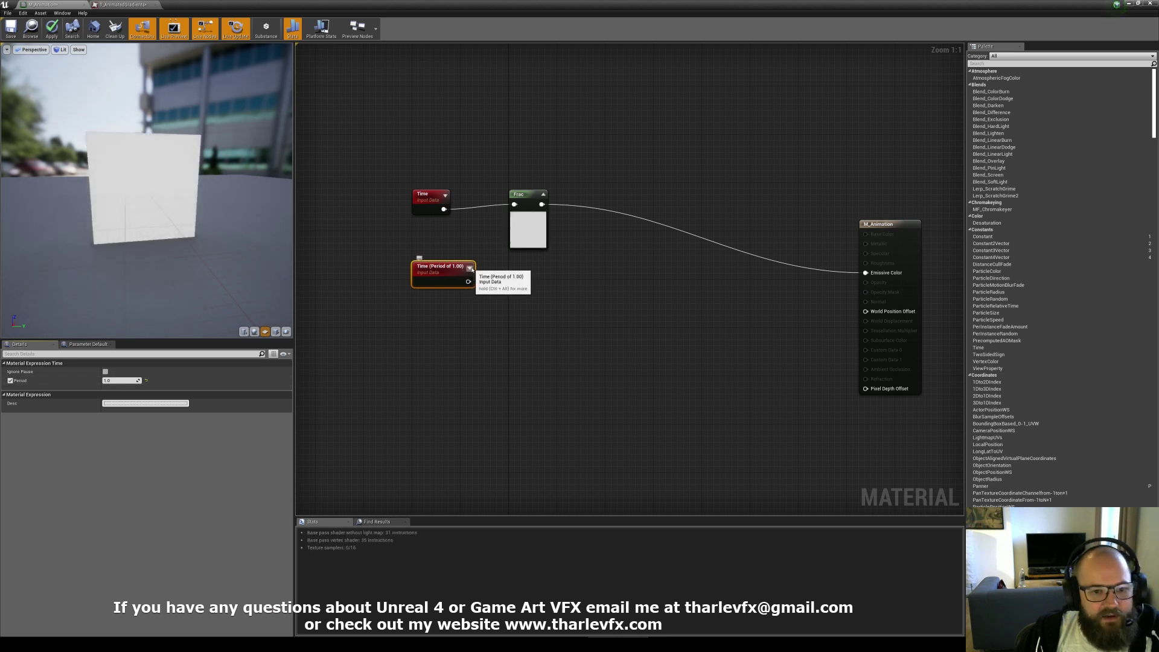
click(457, 267)
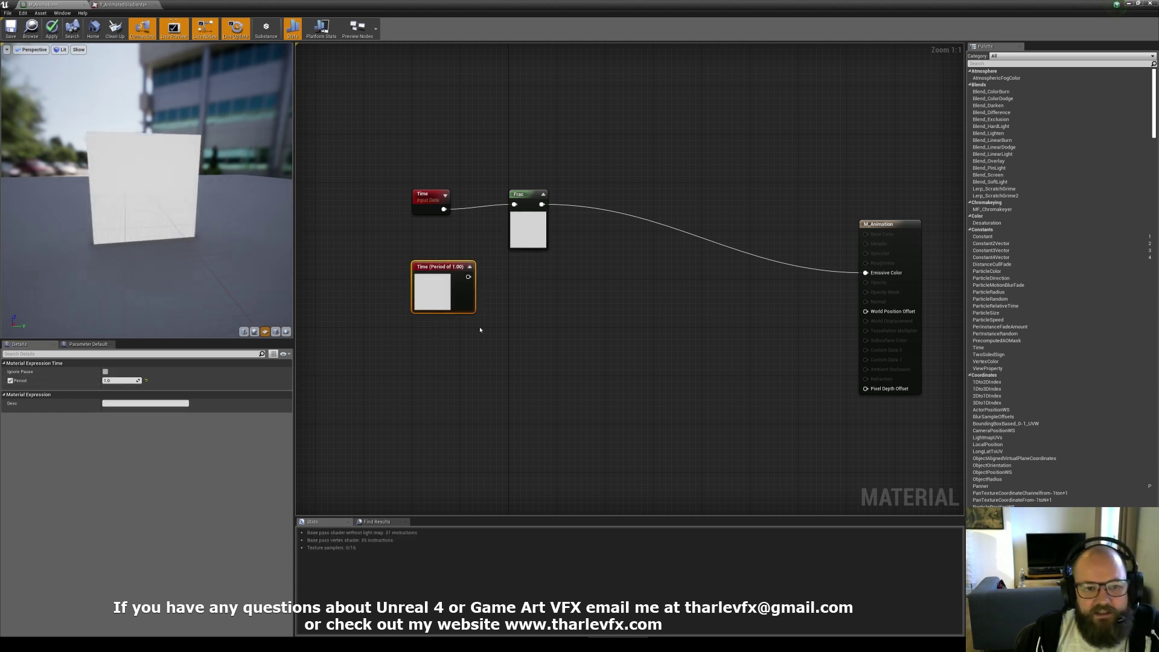
drag(542, 168, 434, 270)
click(522, 297)
click(524, 287)
click(546, 218)
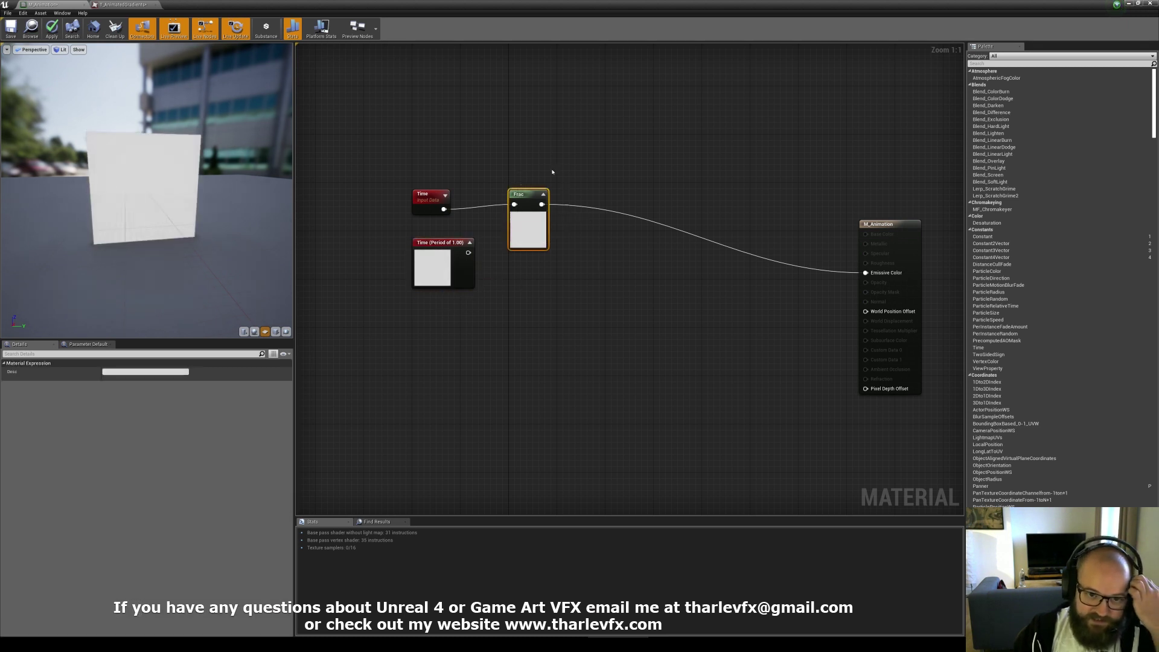
Compare the preview of the Time node with a period of 1 against the Time and Frac pair
drag(459, 211, 443, 242)
drag(452, 243, 434, 273)
click(448, 259)
drag(448, 185, 392, 283)
drag(426, 300, 444, 270)
click(533, 176)
click(529, 194)
click(614, 306)
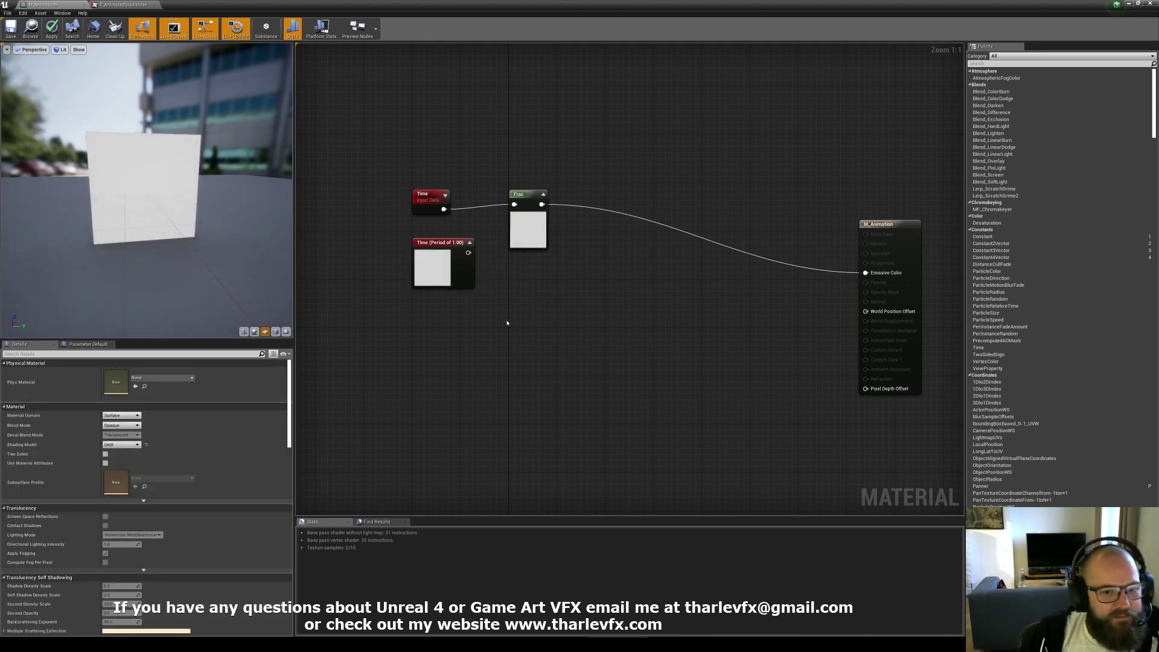
Add another plain Time node below, feed it into a Sine node and connect the Sine output to Emissive Color
right_drag(501, 282, 518, 257)
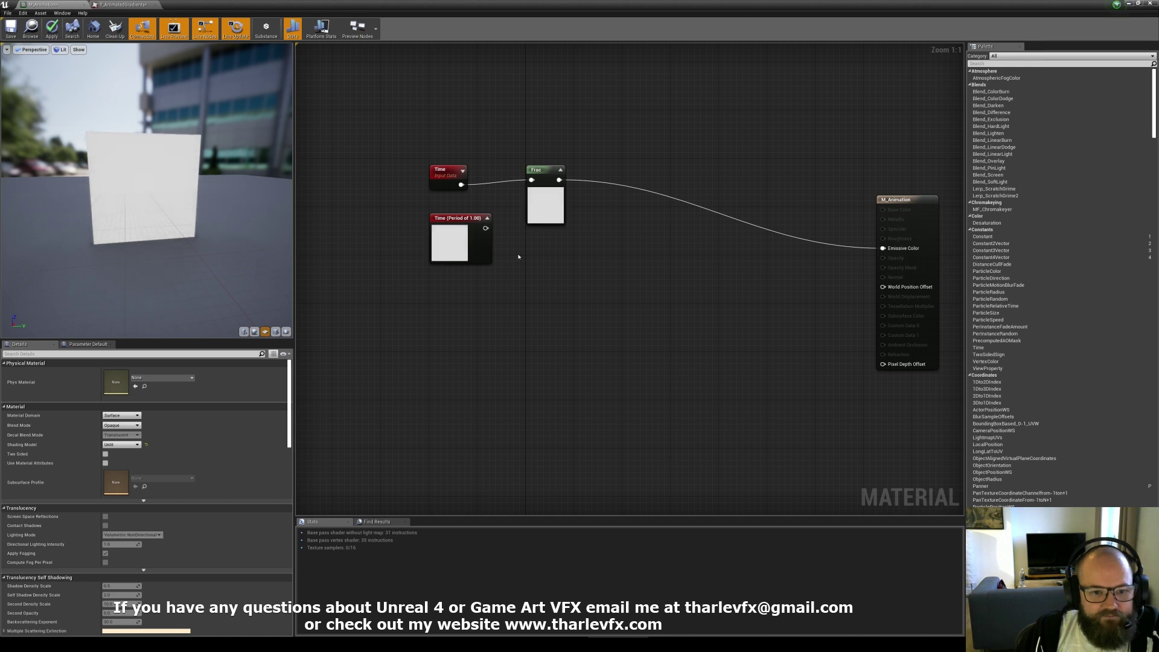
click(449, 183)
drag(493, 216, 509, 283)
text(sine)
key(Return)
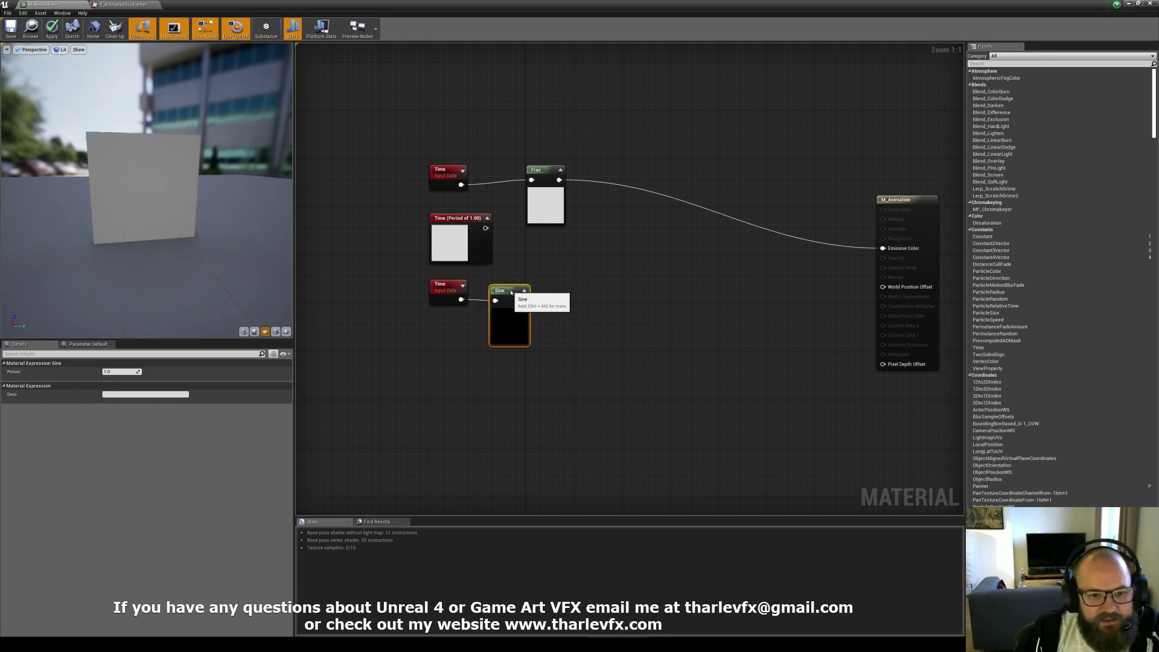
drag(517, 300, 883, 248)
drag(143, 218, 154, 219)
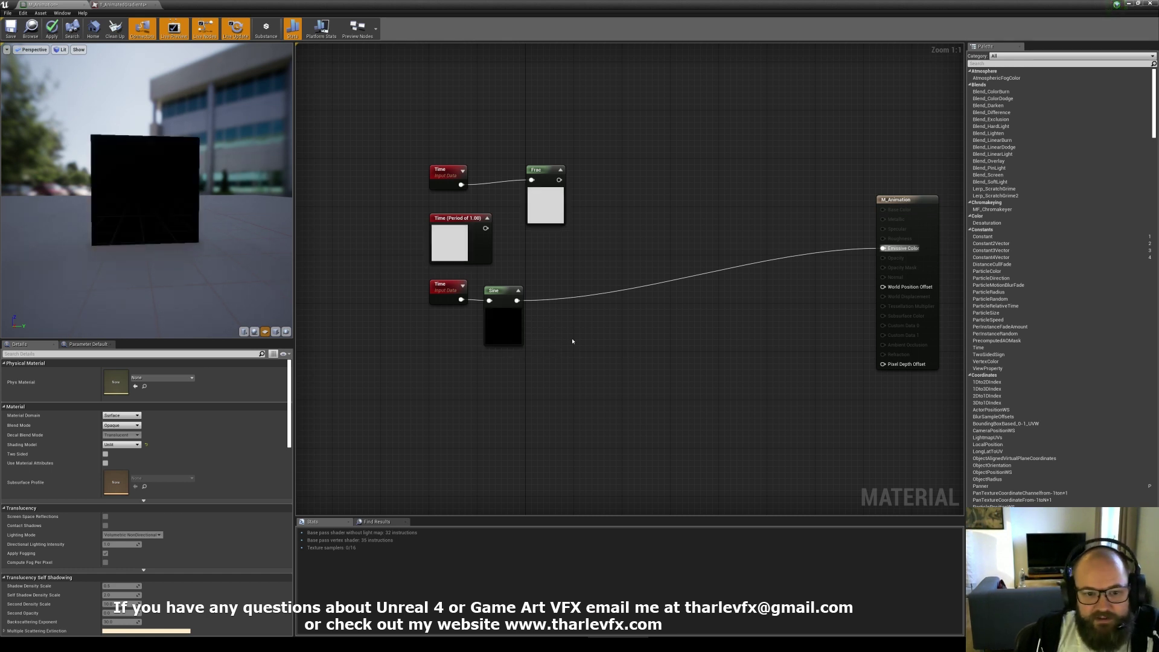
Insert an Abs node between Sine and Emissive Color, show its preview and align it with the Sine node
drag(517, 300, 553, 286)
text(add)
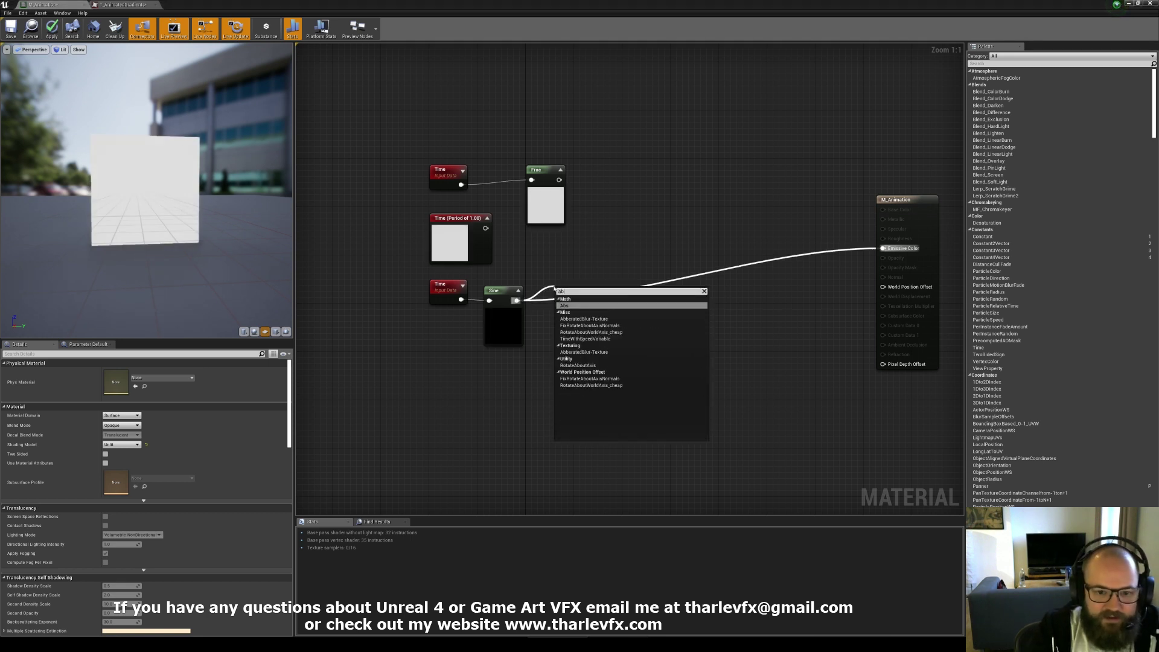
key(Return)
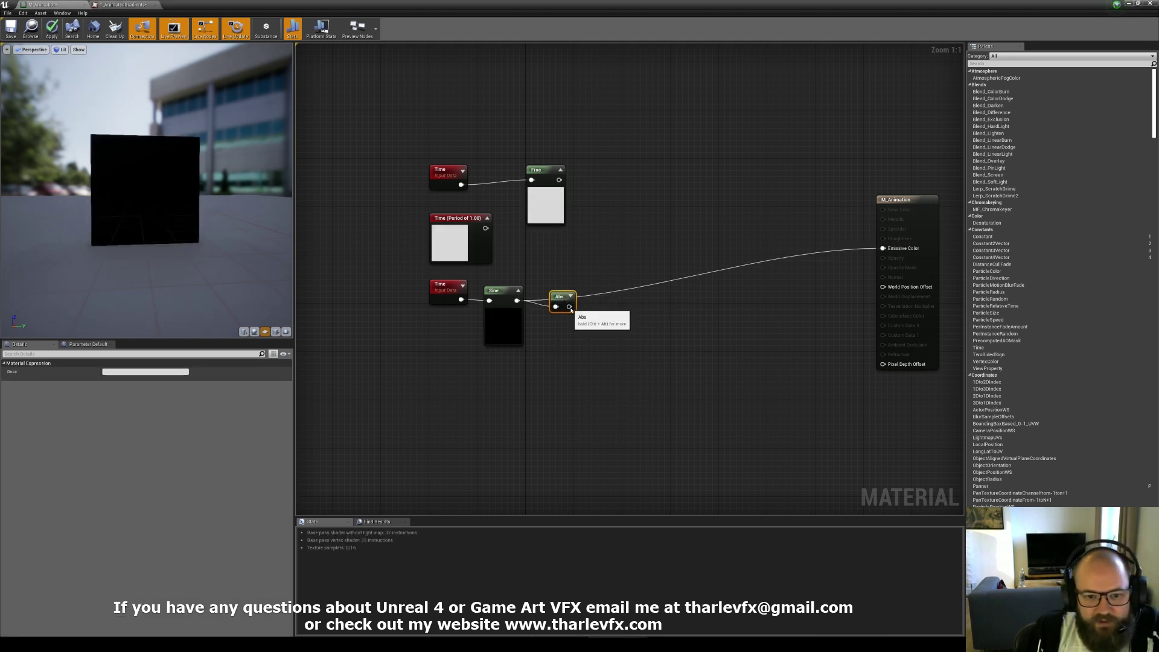
drag(562, 307, 897, 247)
click(608, 284)
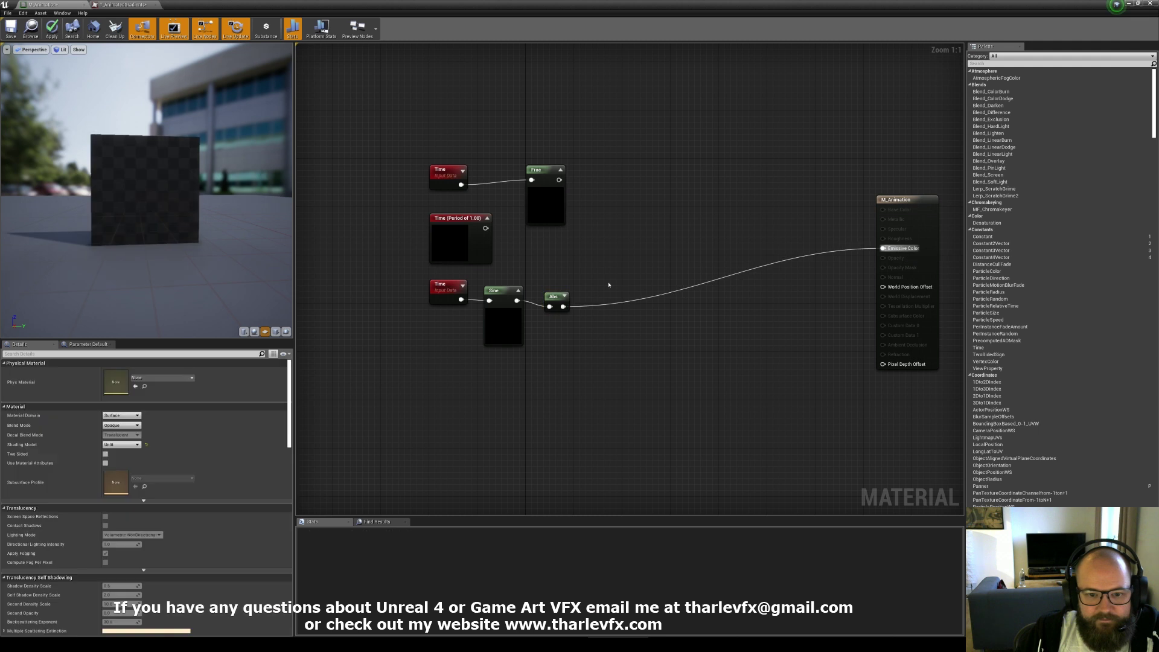
click(564, 296)
drag(552, 296, 546, 290)
click(631, 260)
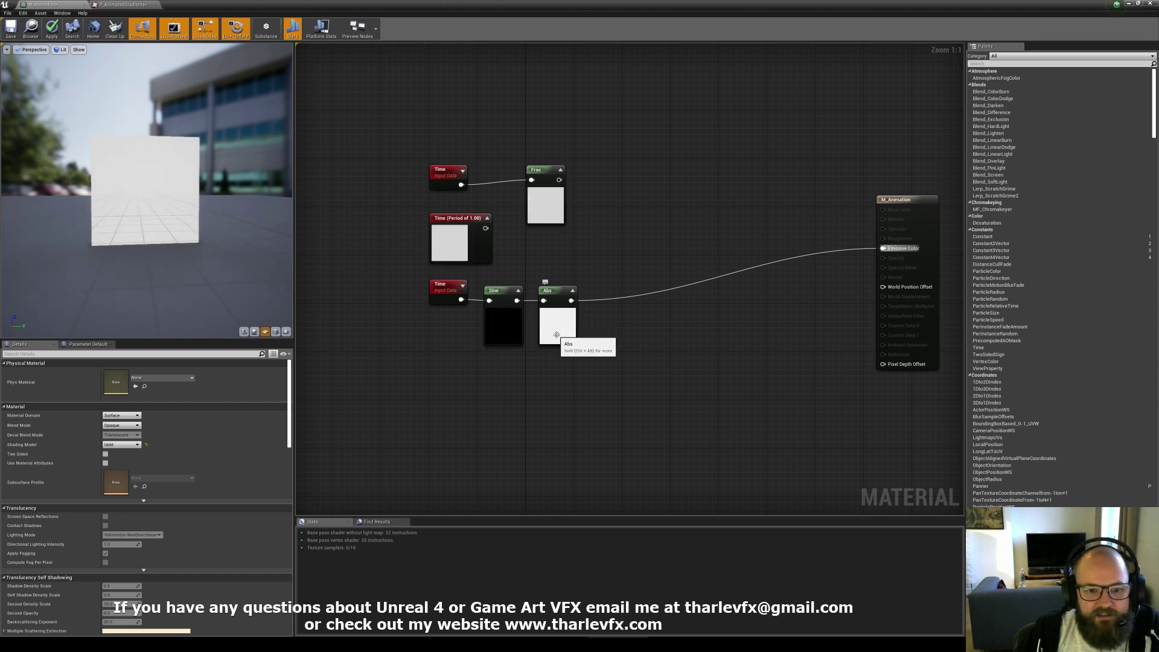
Feed the Sine output into a new ConstantBiasScale node below Abs, show its preview and examine its bias and scale settings
right_drag(537, 332, 563, 295)
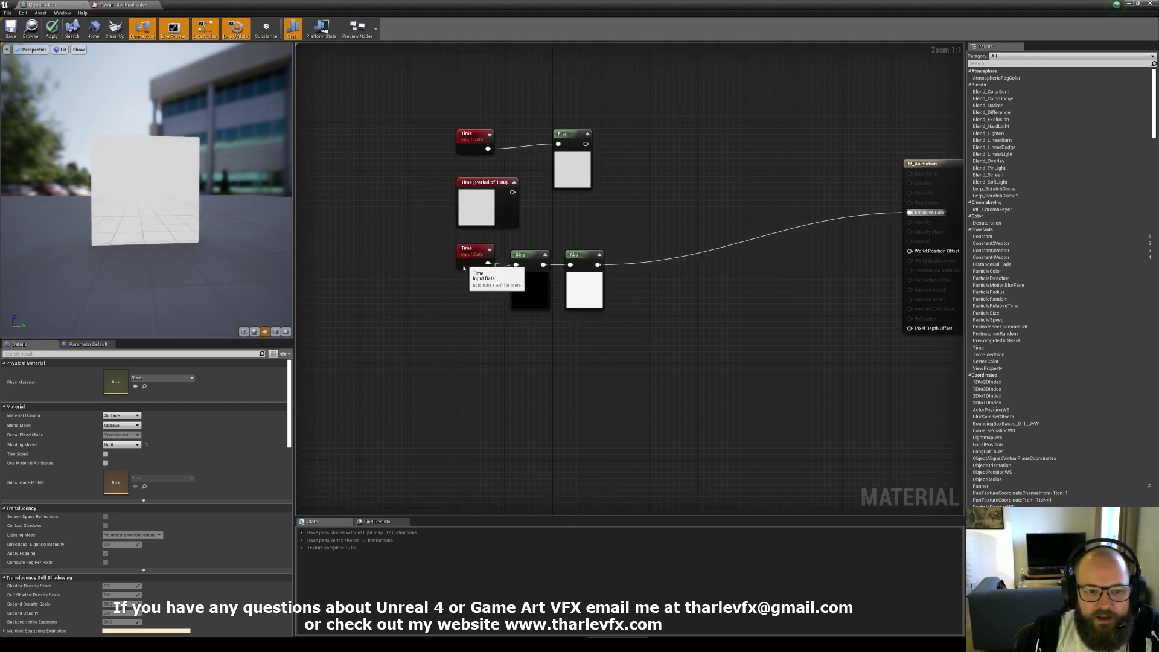
click(459, 273)
drag(475, 281, 513, 336)
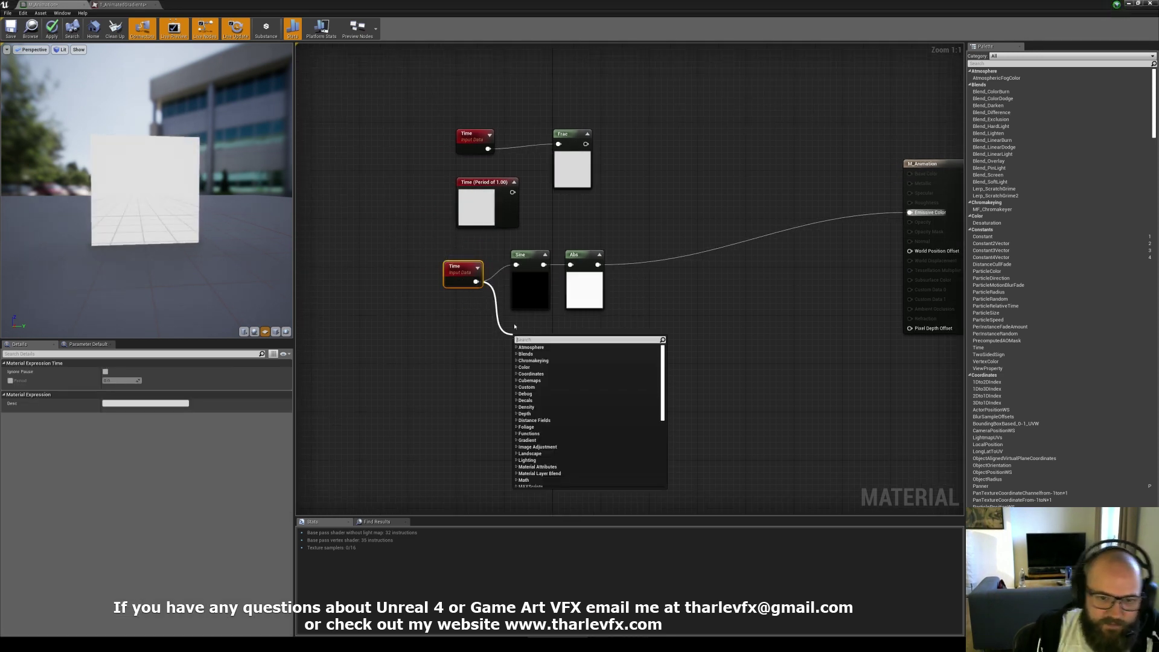
click(523, 327)
drag(572, 338, 576, 331)
text(bias)
key(Return)
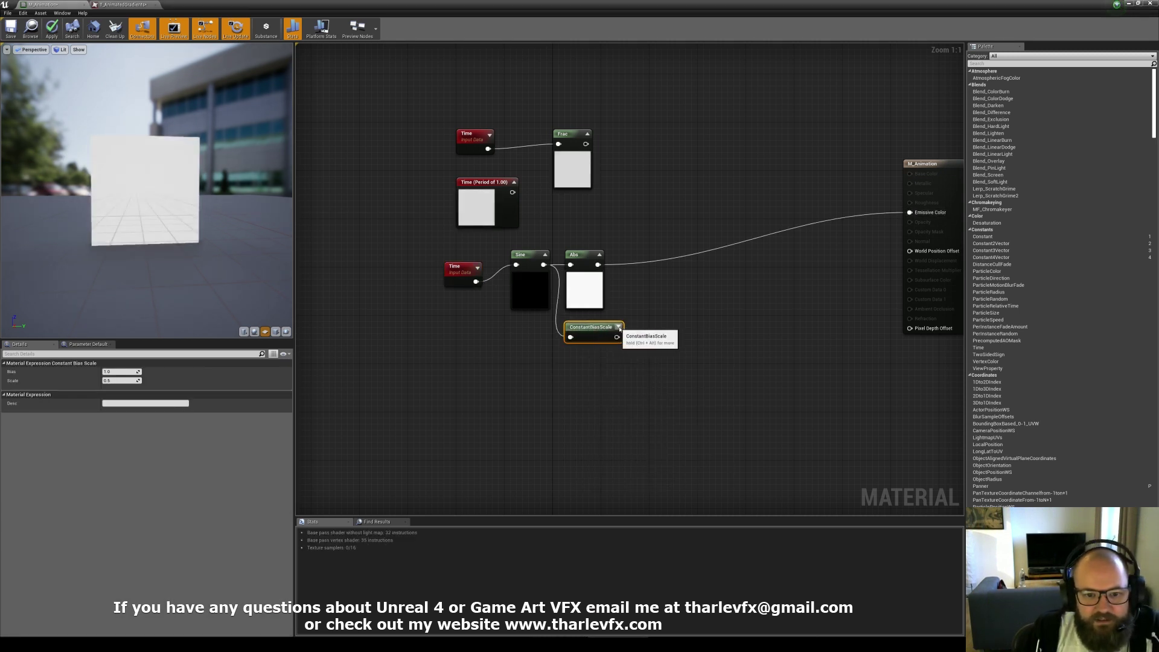
click(619, 327)
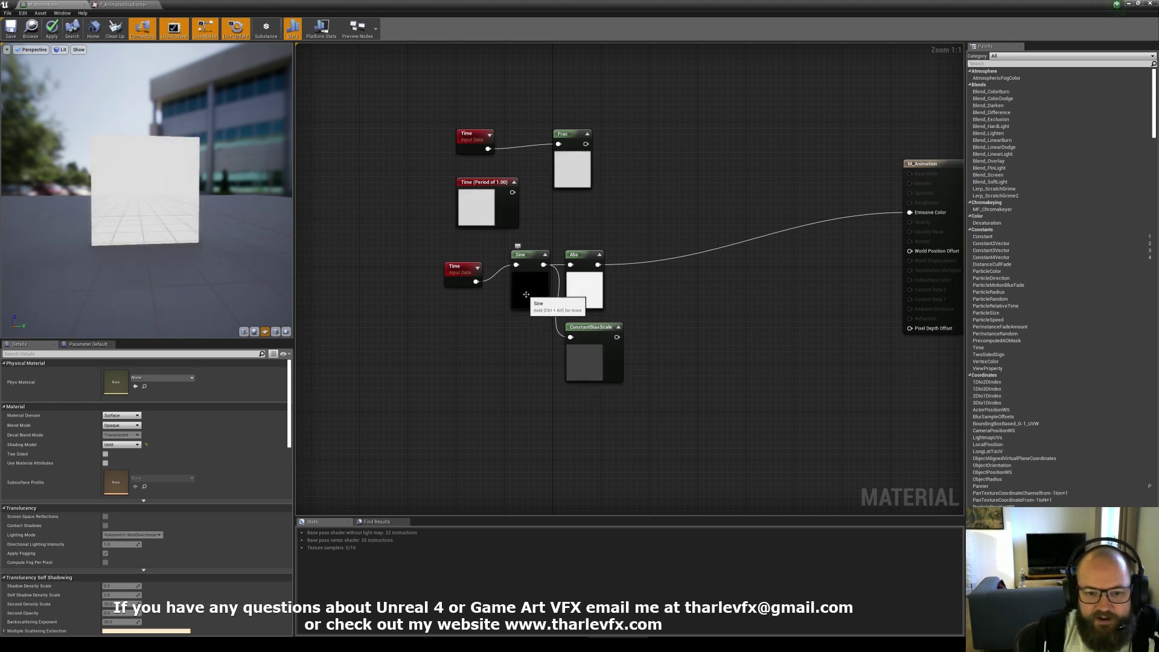
click(594, 362)
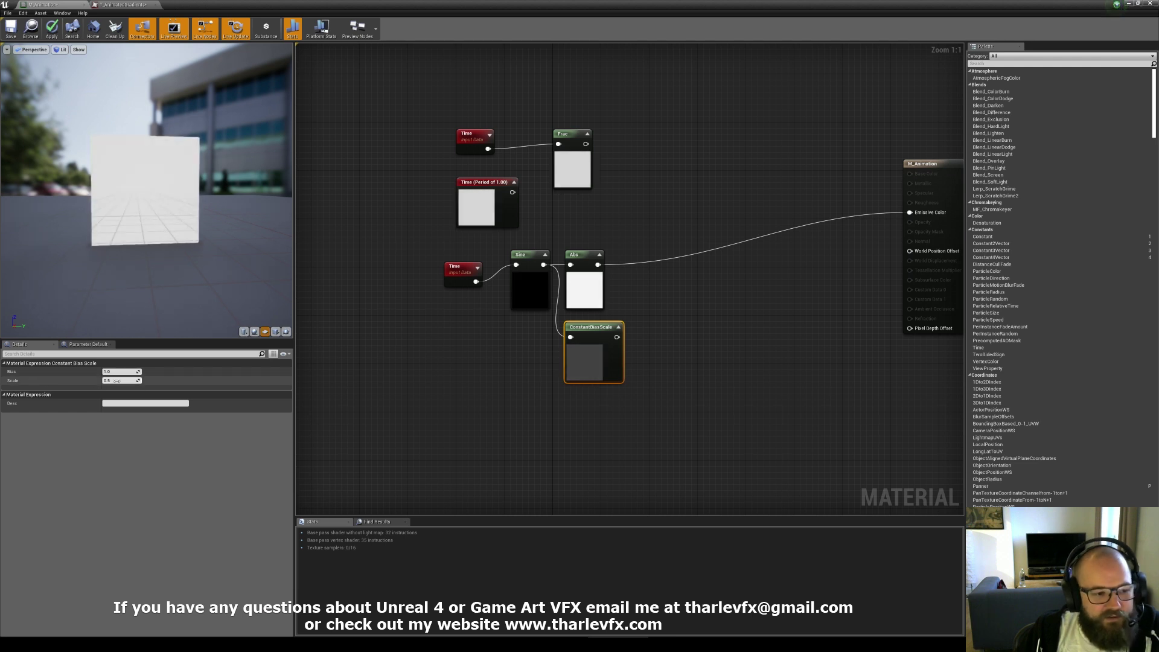
click(433, 385)
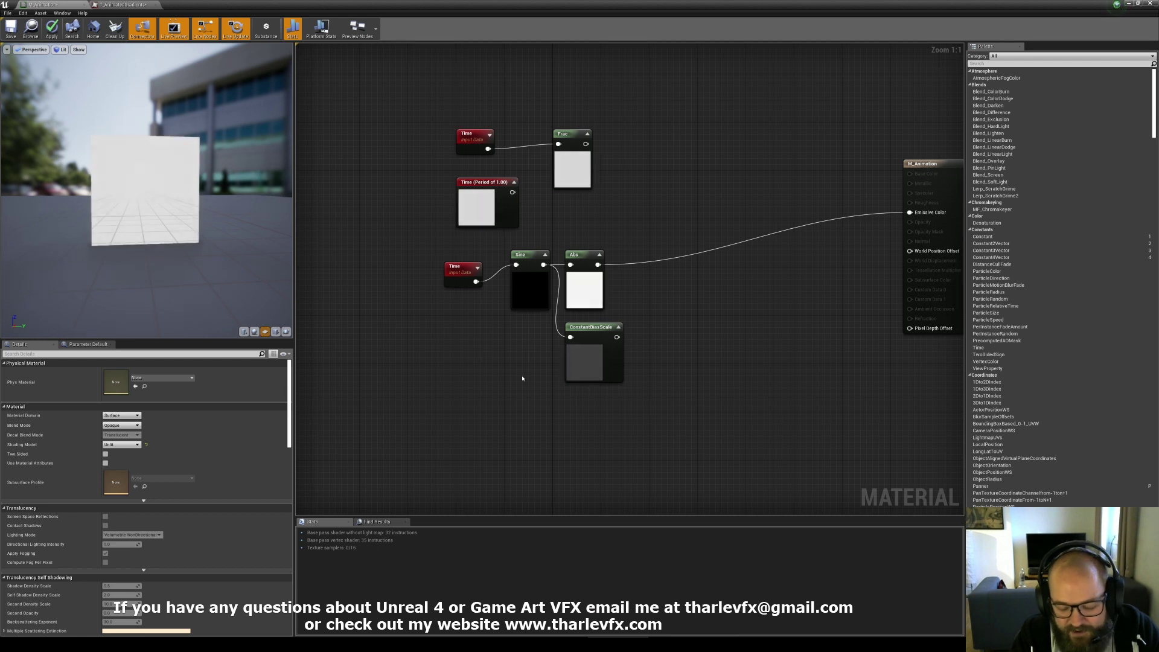
Add a DebugTimeSine node below the Time and Sine setup
right_drag(487, 403, 496, 385)
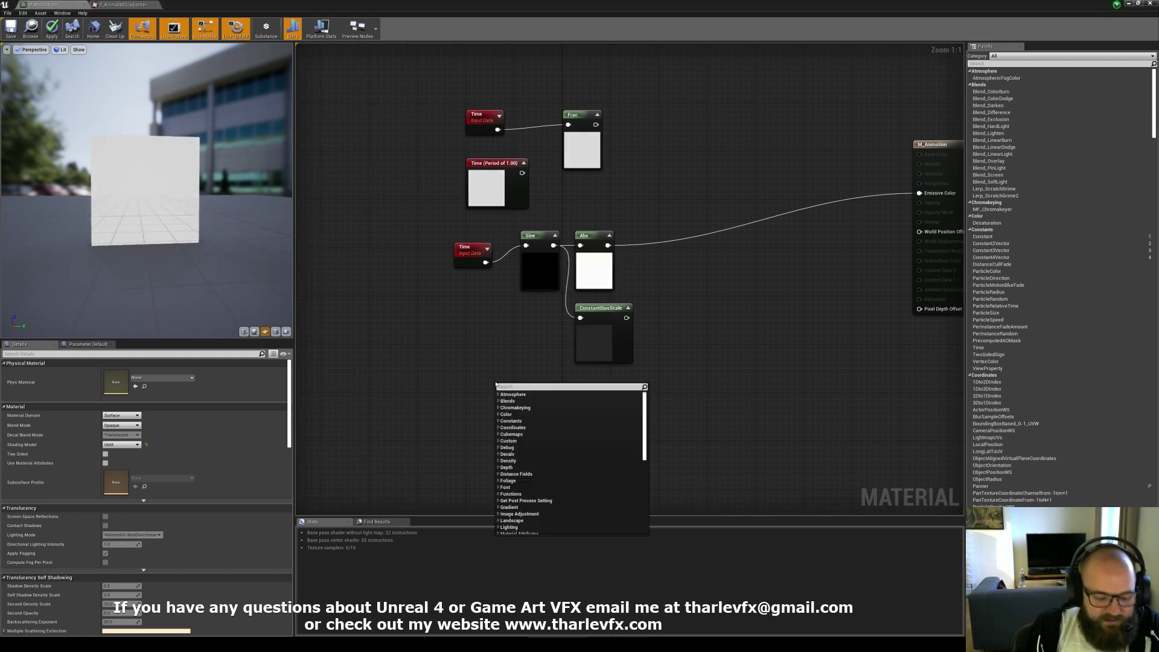
text(deb sin)
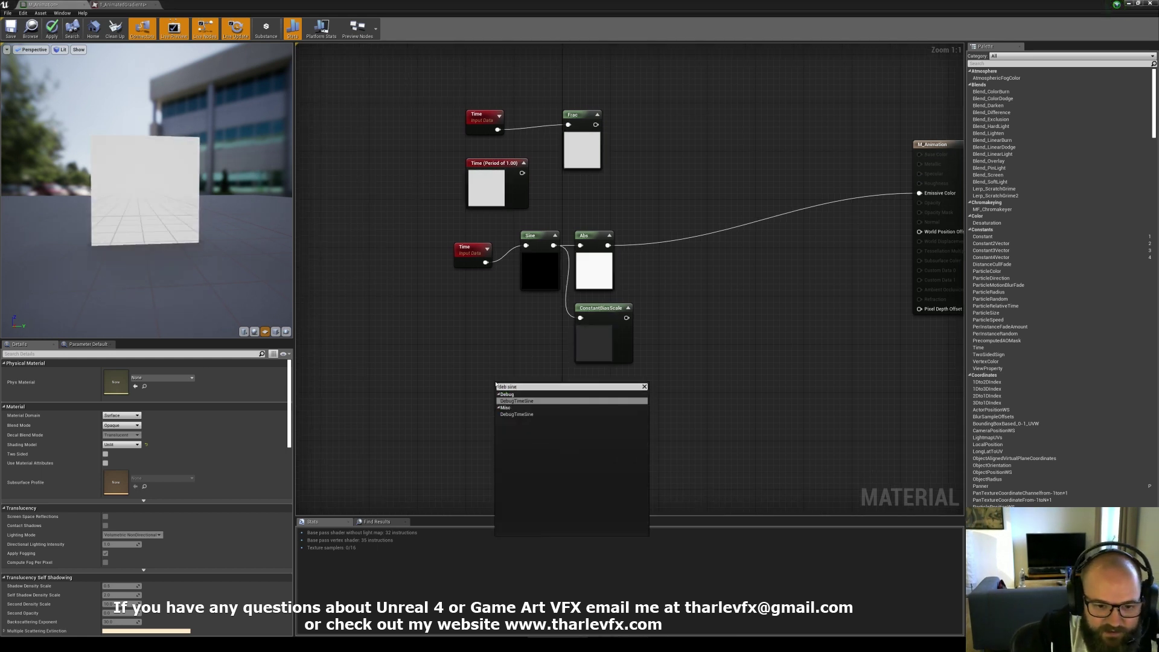
text(e)
key(Return)
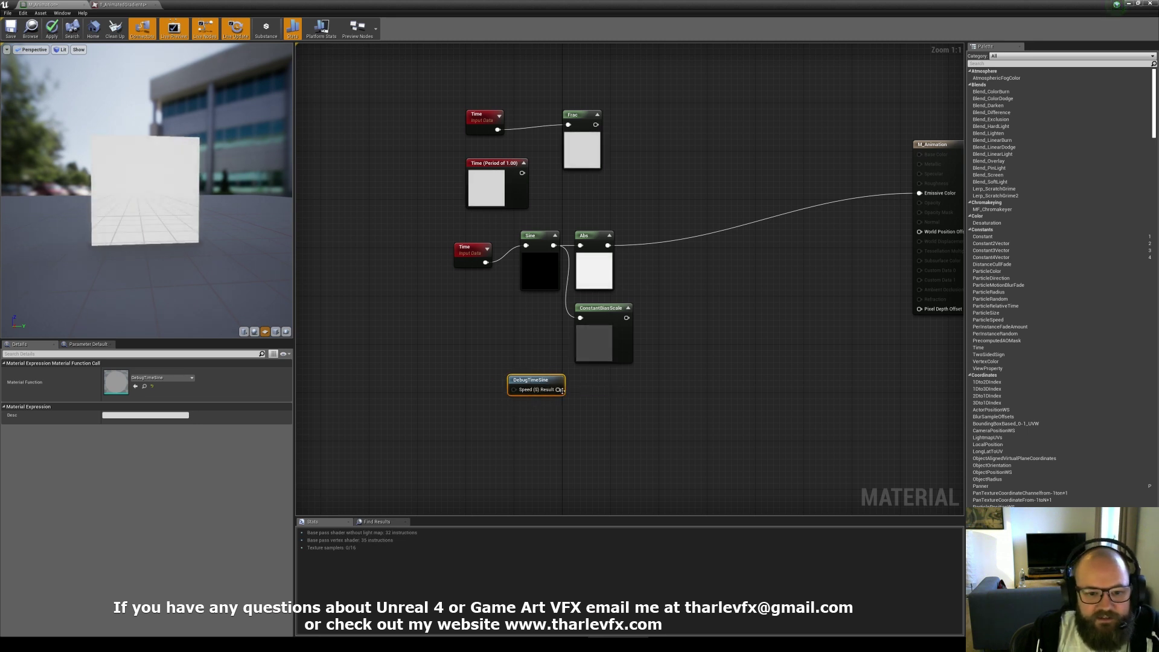
Open the DebugTimeSine function, line up its Multiply, Sine and ConstantBiasScale nodes for examination, and return to the M_Animation material
double_click(534, 380)
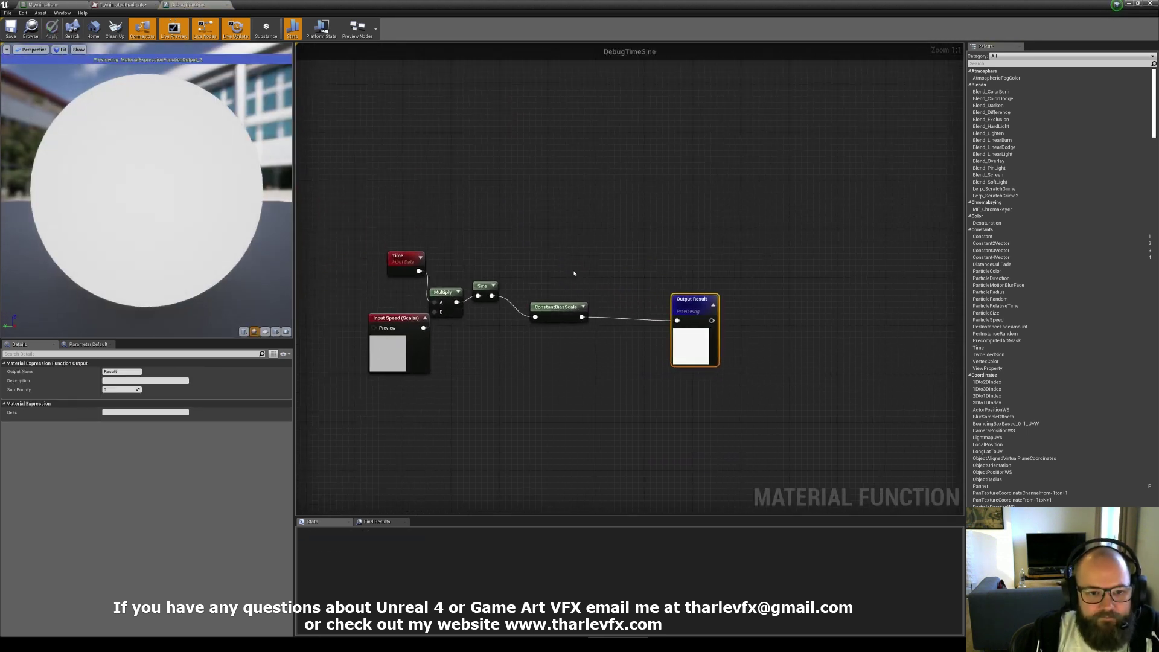
click(555, 306)
drag(481, 286, 569, 282)
click(668, 233)
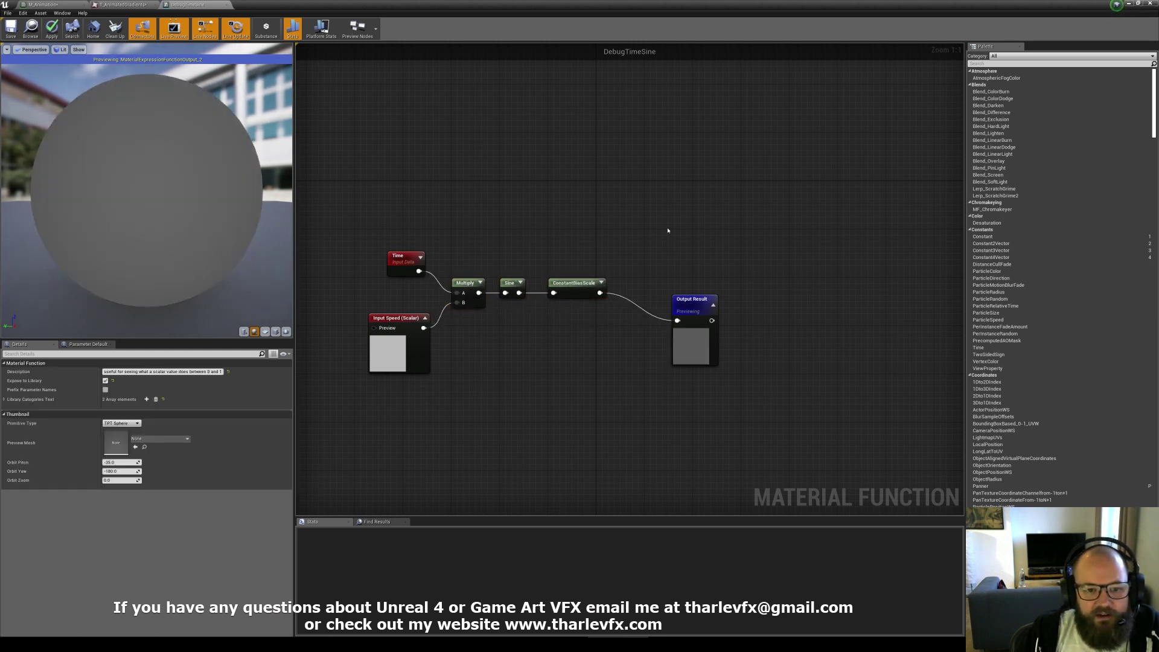
click(226, 6)
click(632, 347)
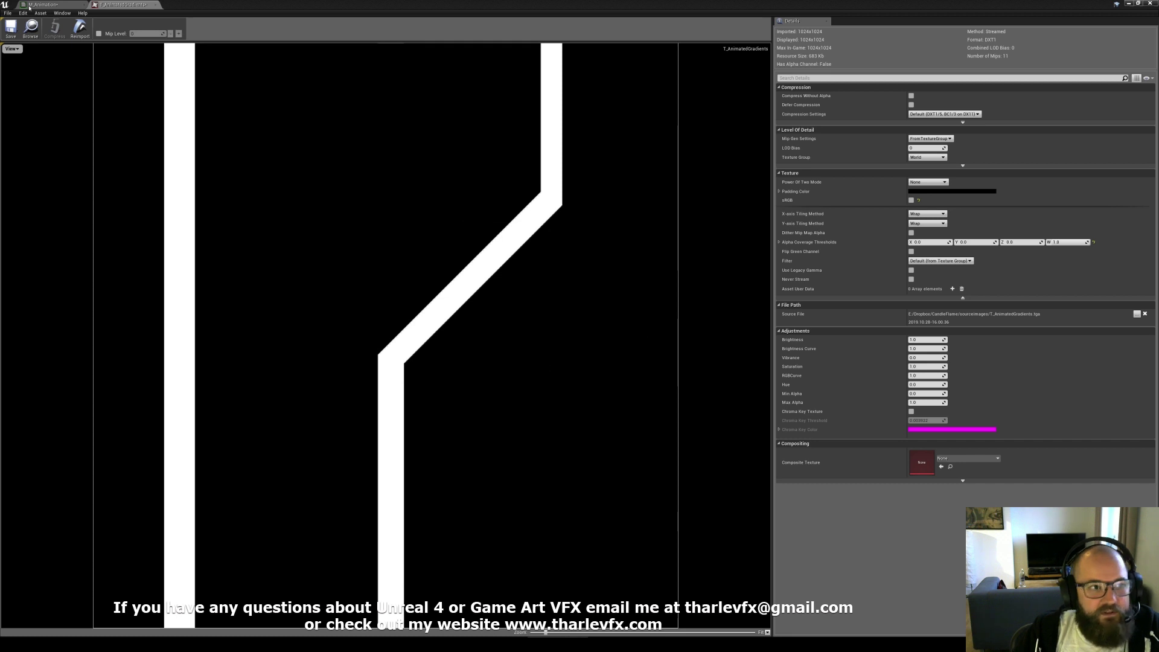
click(44, 5)
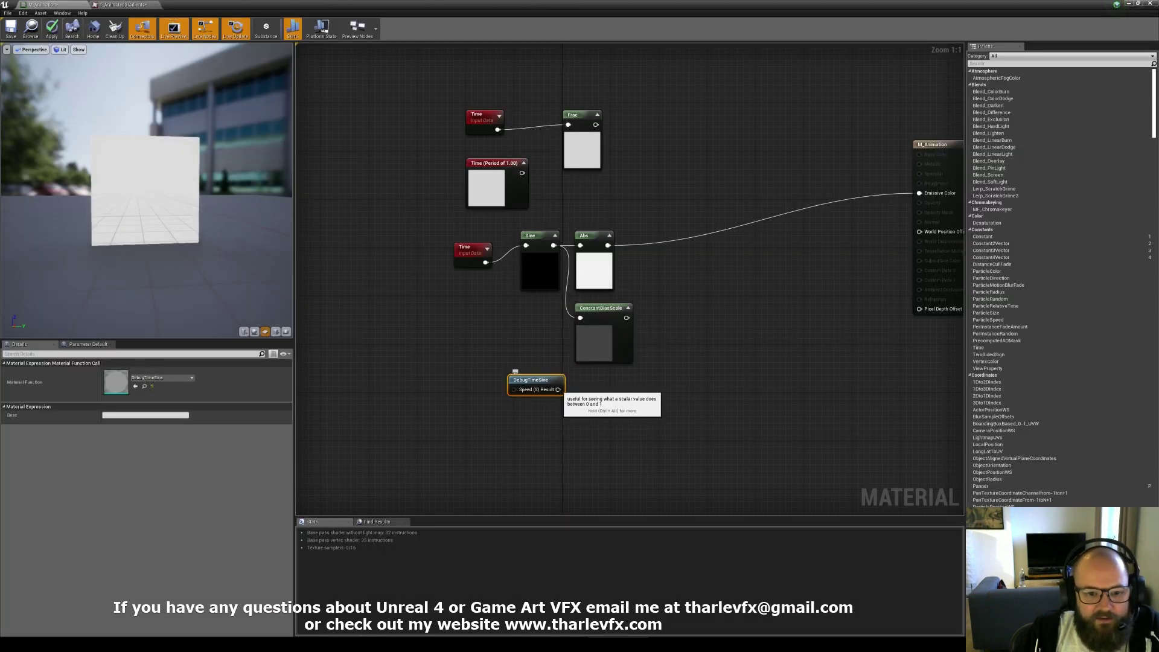
Feed the DebugTimeSine result into a new Multiply node to preview it
drag(558, 389, 587, 392)
text(multiply)
key(Return)
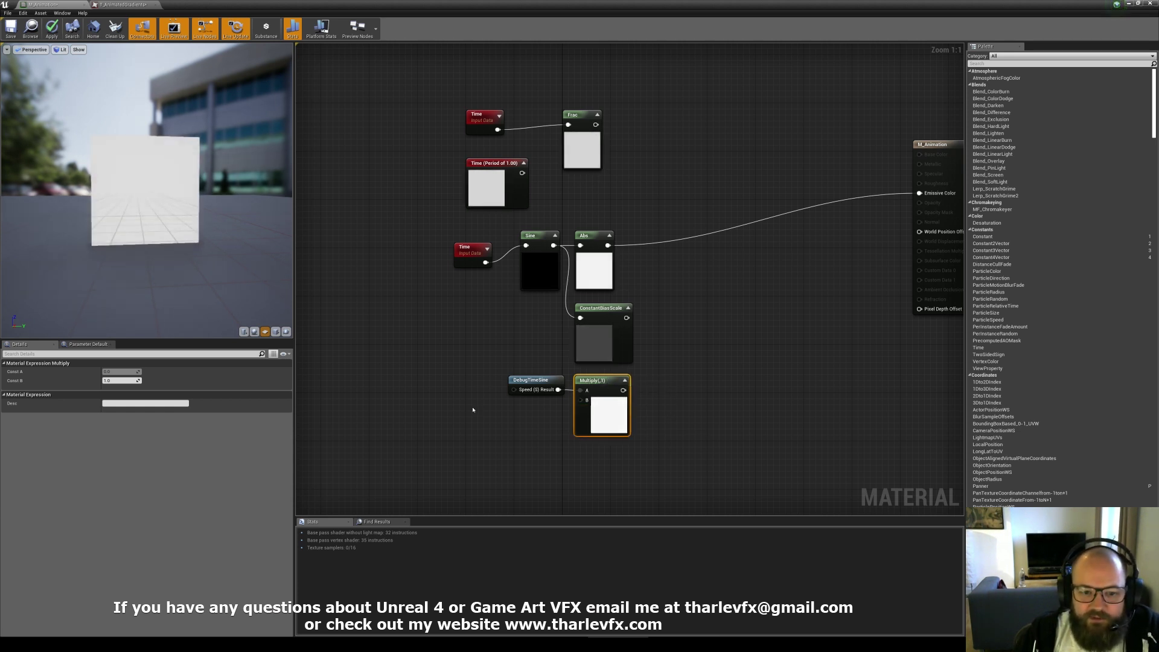
Connect a Constant of 1 to the DebugTimeSine Speed input and align the Time node with the Sine node
click(526, 380)
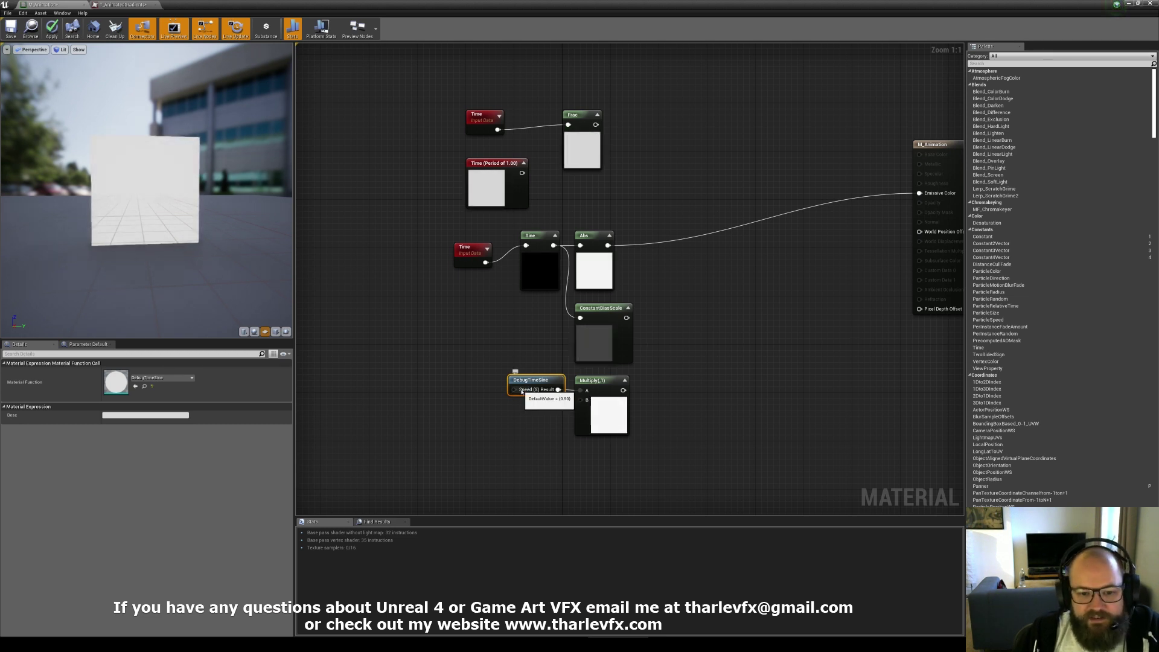
click(463, 379)
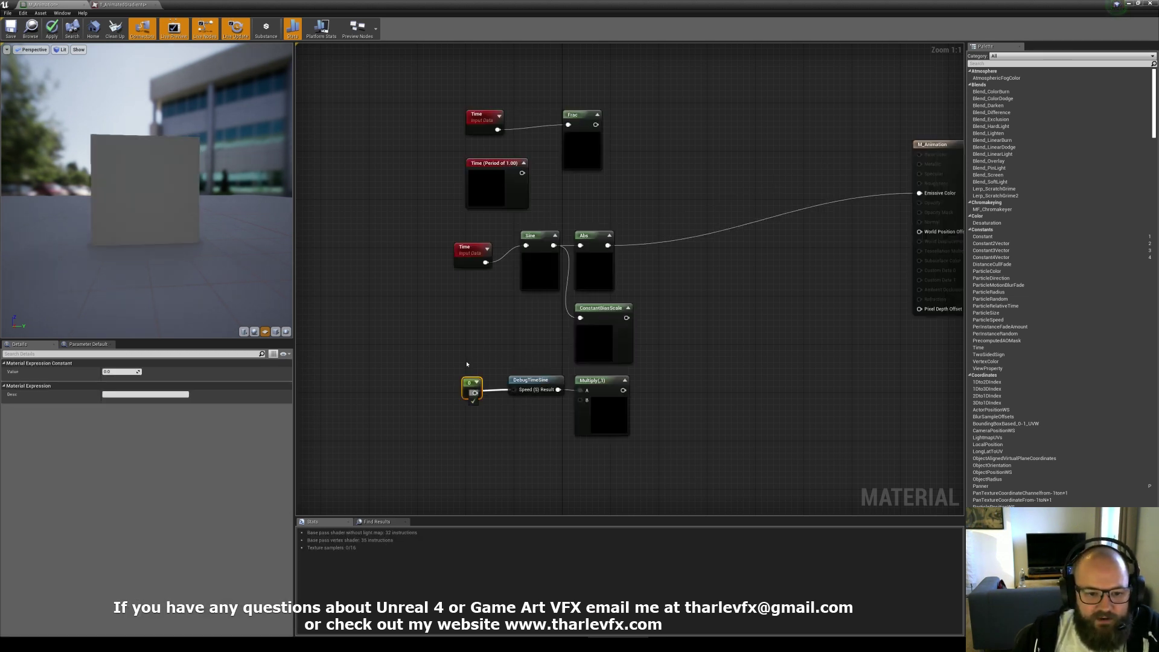
click(118, 371)
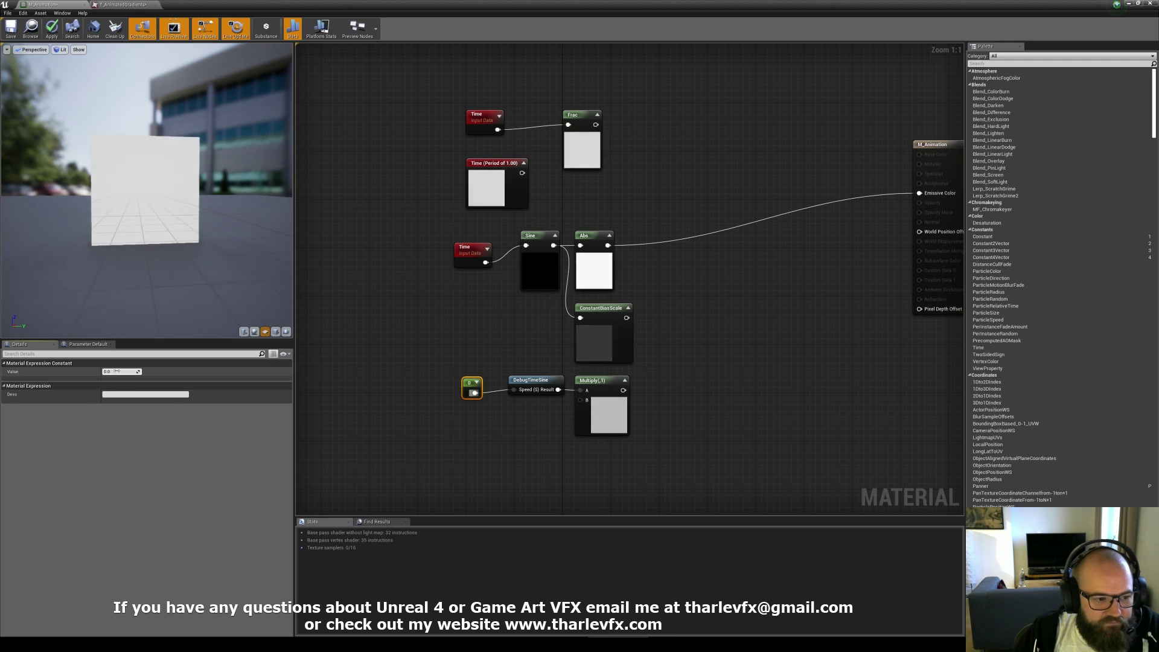
click(630, 466)
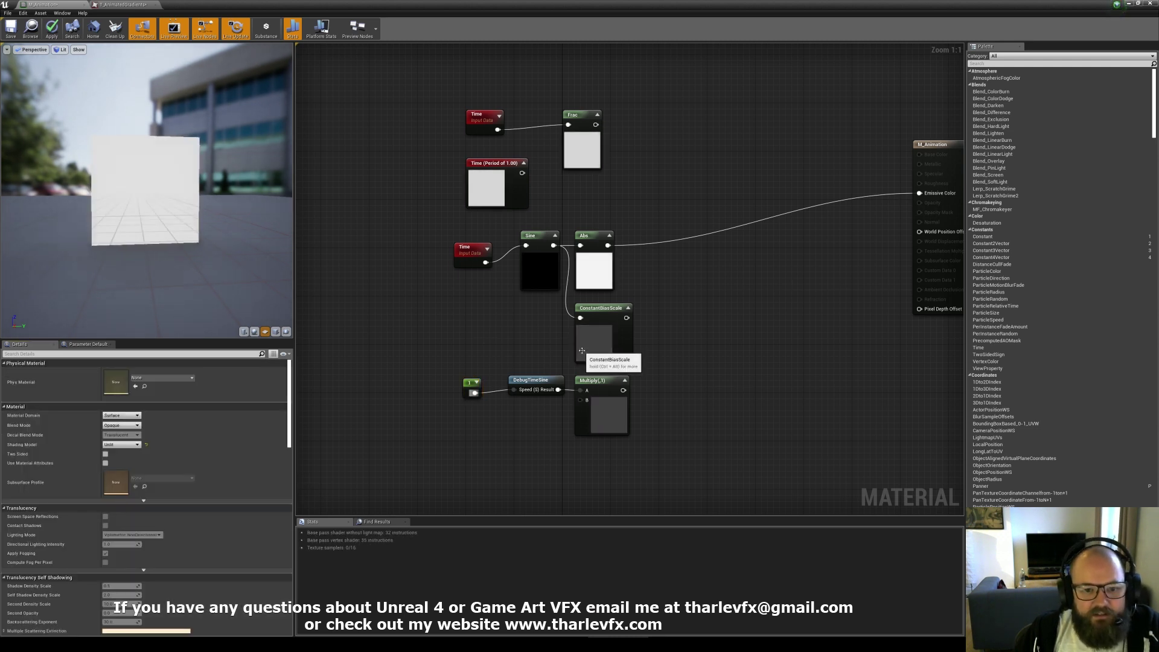
drag(660, 423, 610, 344)
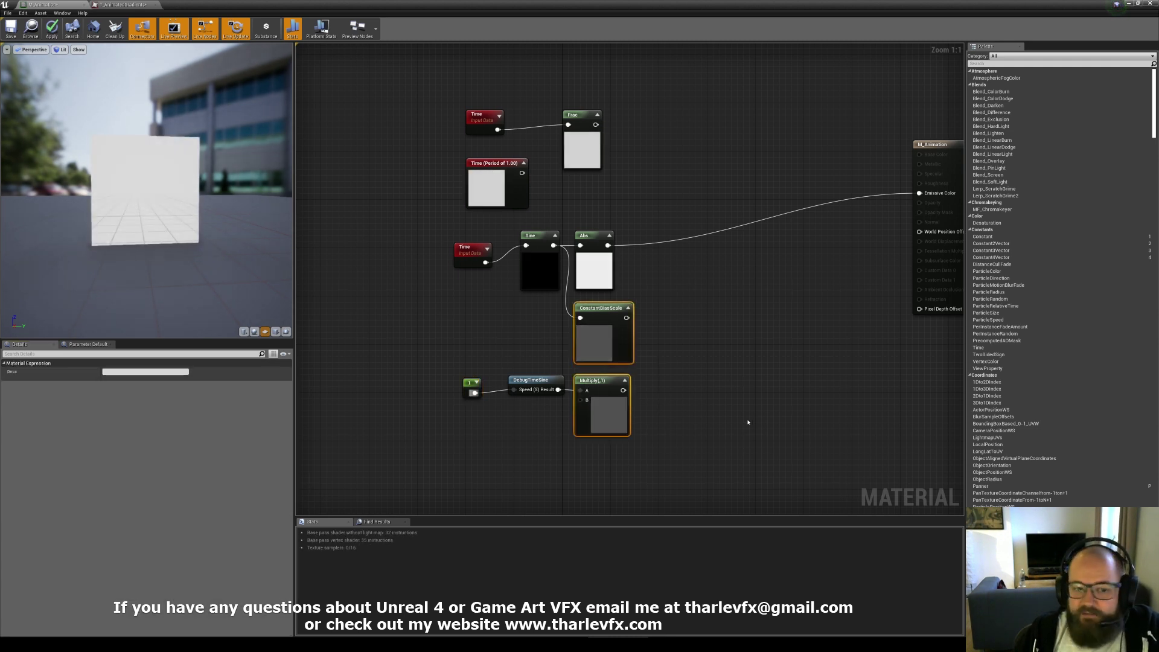
drag(475, 254, 473, 247)
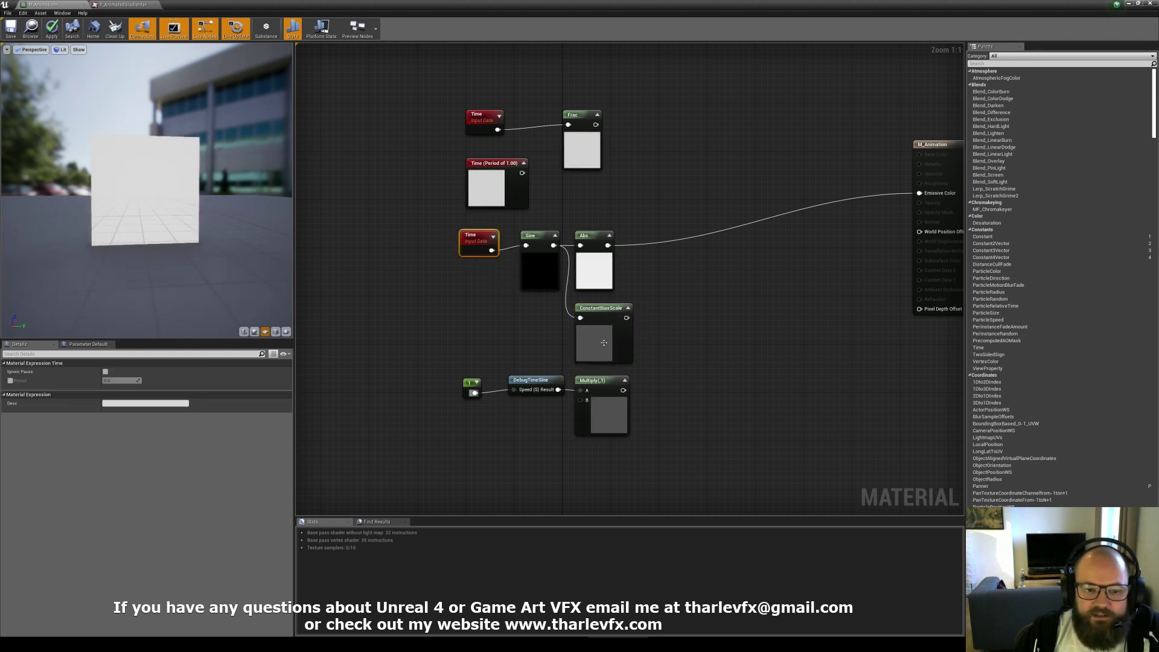
click(533, 359)
Add a LinearSine node in the empty space below DebugTimeSine
right_drag(507, 345, 500, 354)
right_drag(381, 78, 388, 501)
right_drag(295, 44, 411, 44)
right_drag(491, 344, 475, 290)
right_click(515, 342)
text(lineea)
key(BackSpace)
key(BackSpace)
text(ar)
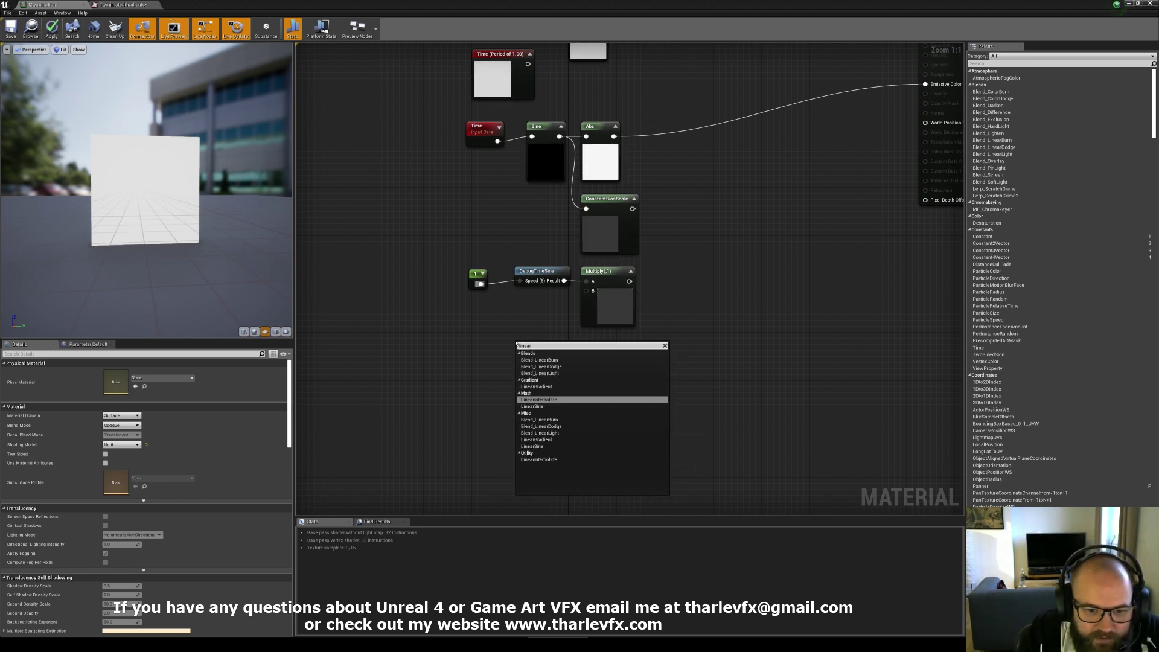
key(Up)
key(Up)
key(Up)
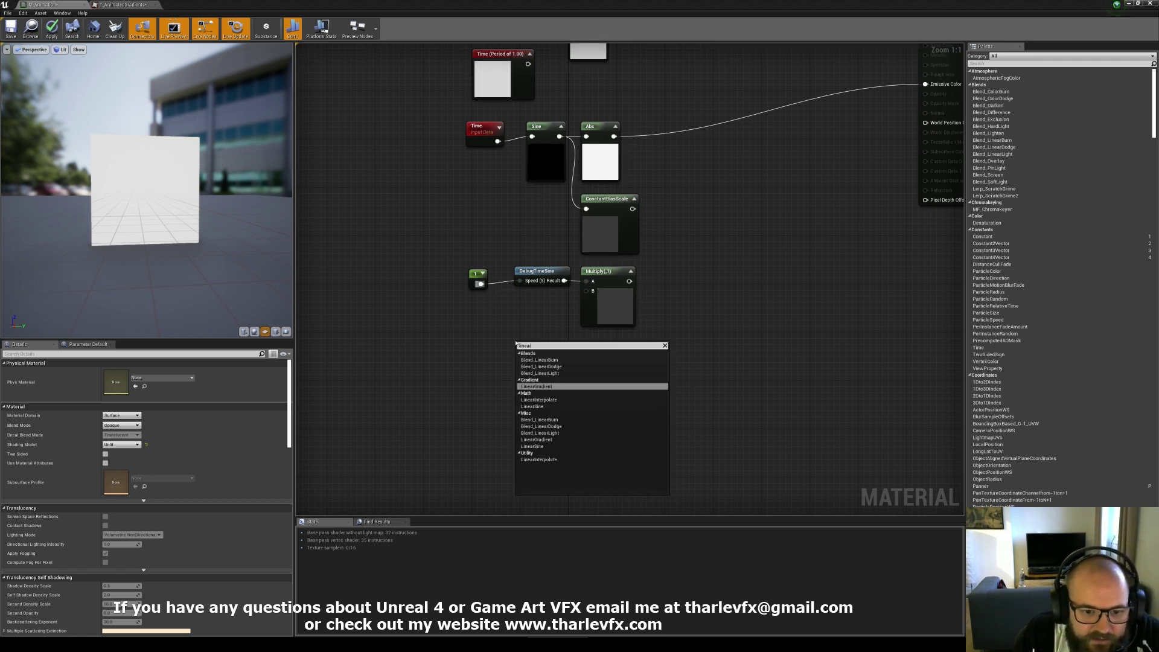
key(Down)
key(Down)
key(Down)
key(Down)
key(Down)
key(Down)
key(Down)
key(Return)
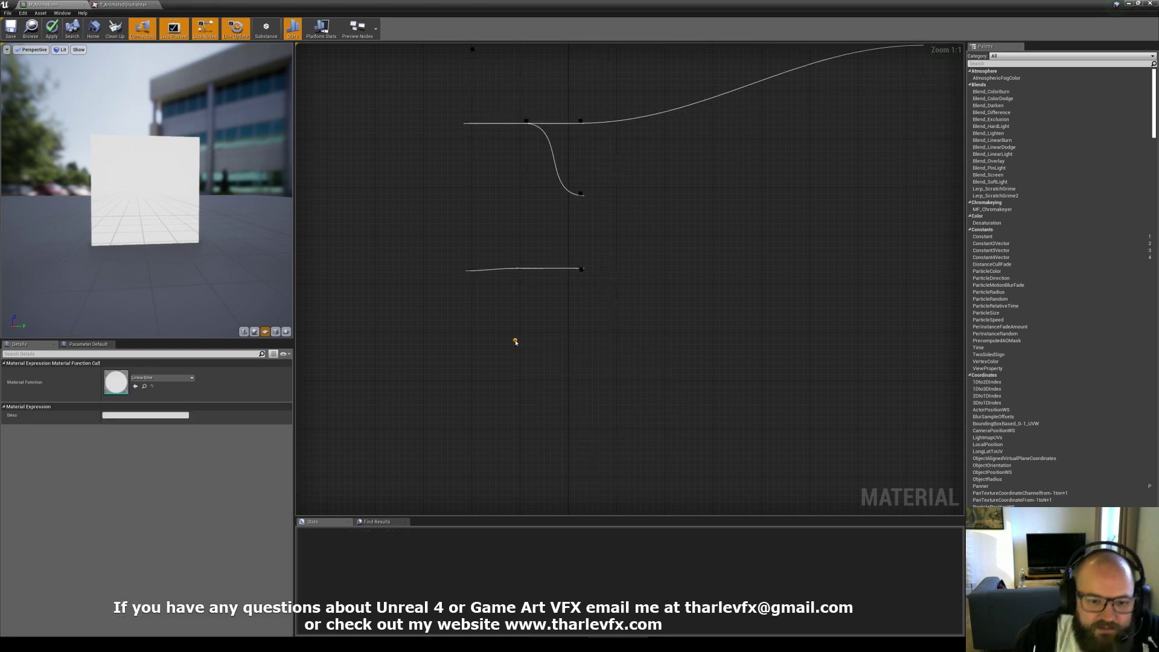
click(577, 402)
Open the LinearSine function to examine its node network, and return to the M_Animation material
double_click(561, 353)
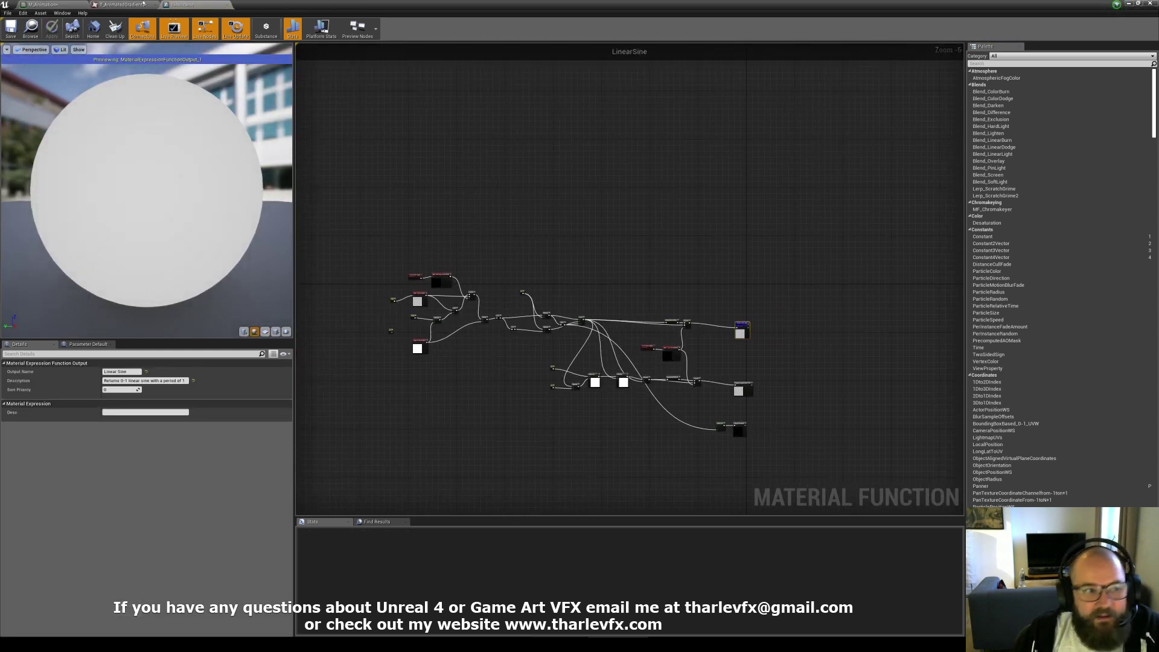
click(223, 5)
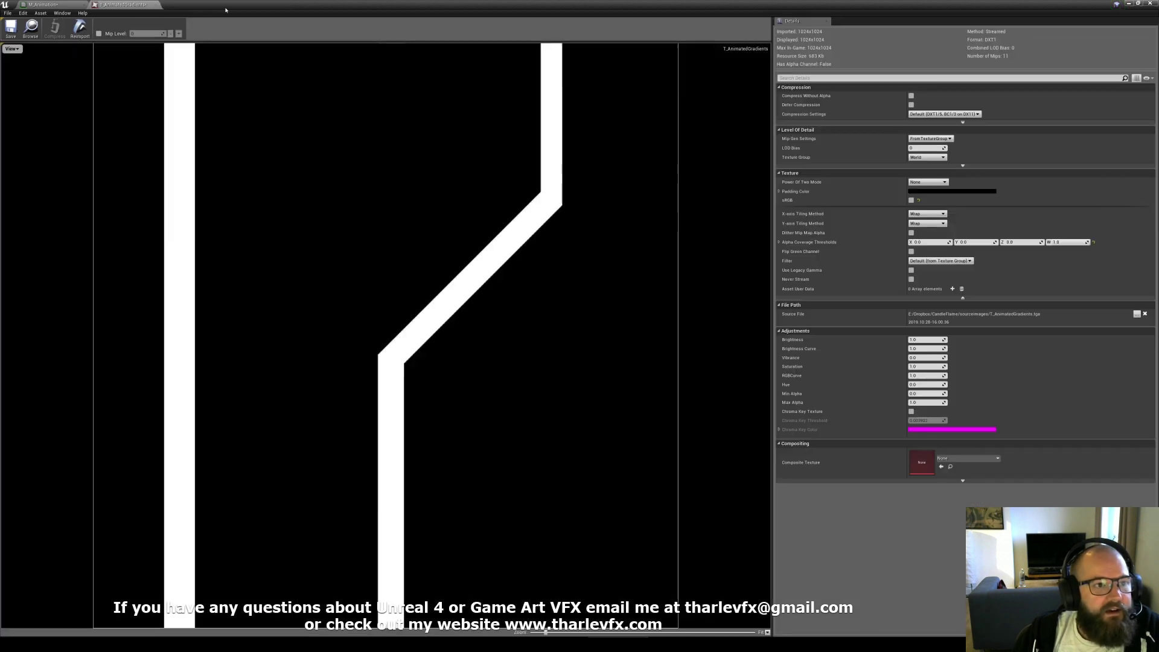
click(44, 5)
click(644, 362)
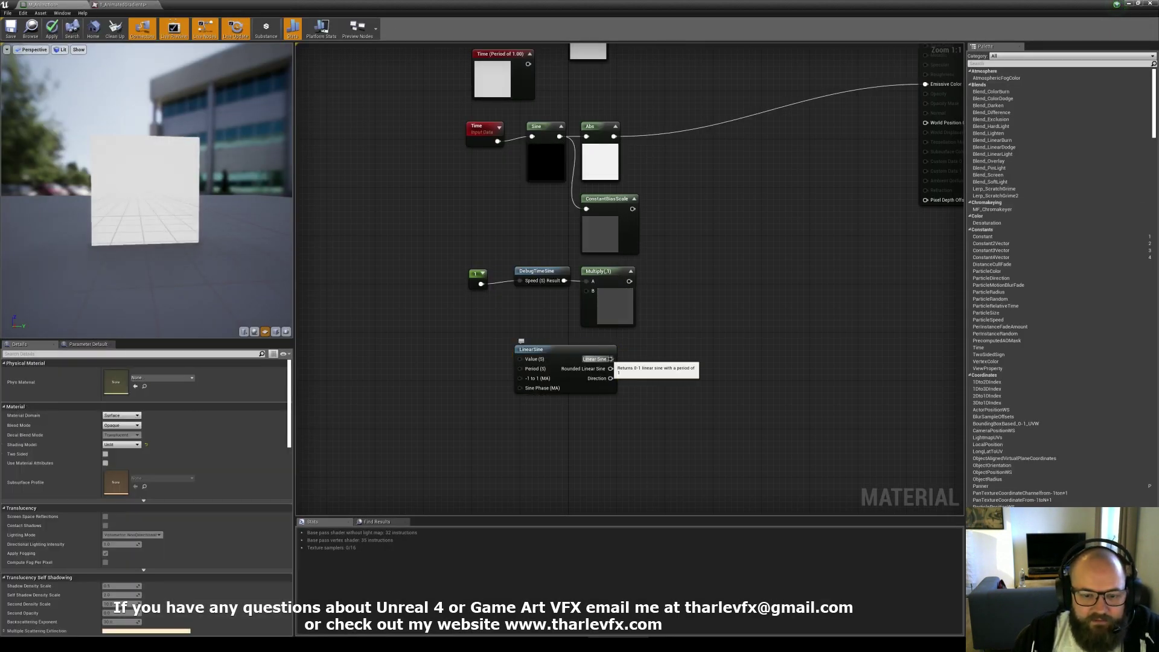
Feed the Linear Sine output into a new Multiply node to preview it
drag(610, 358, 662, 349)
text(multiply)
key(Return)
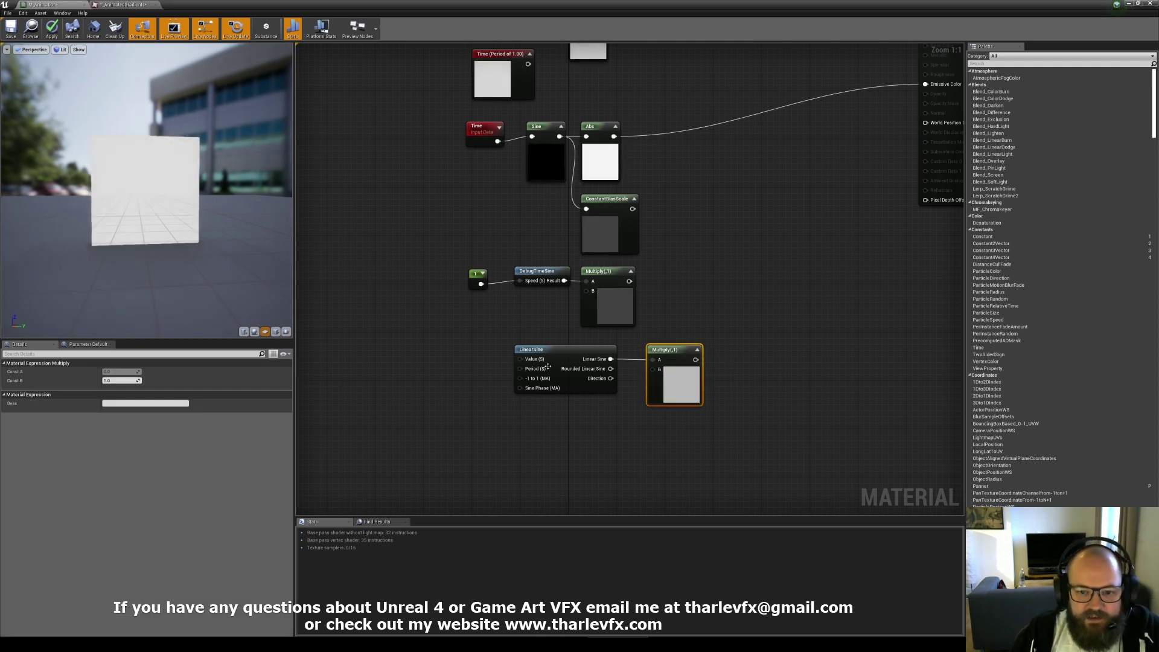
Add a Time node, connect it to the LinearSine Value input and check the Multiply preview
click(476, 356)
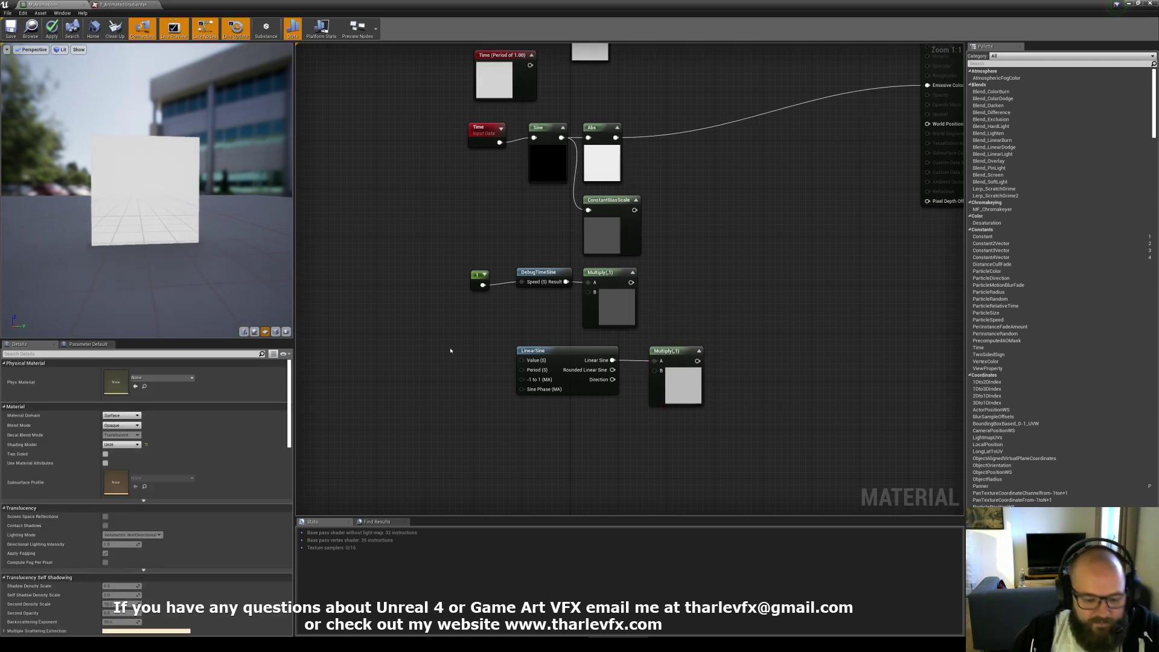
right_click(464, 350)
text(time)
key(Return)
click(479, 380)
drag(480, 372, 481, 360)
click(480, 380)
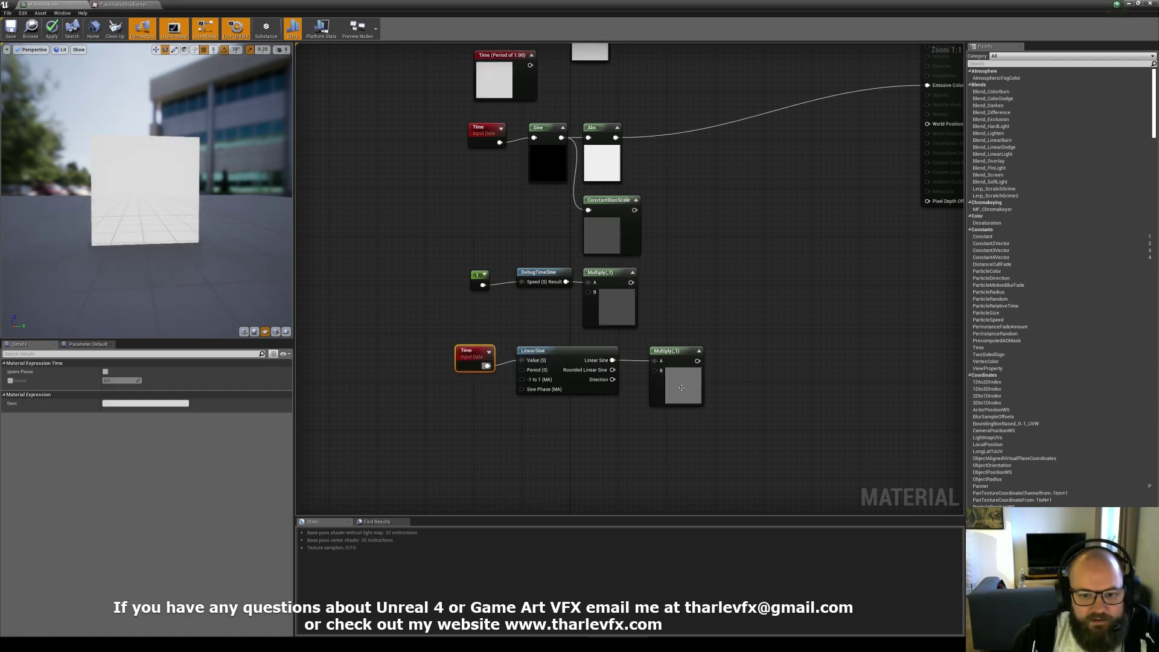
click(679, 377)
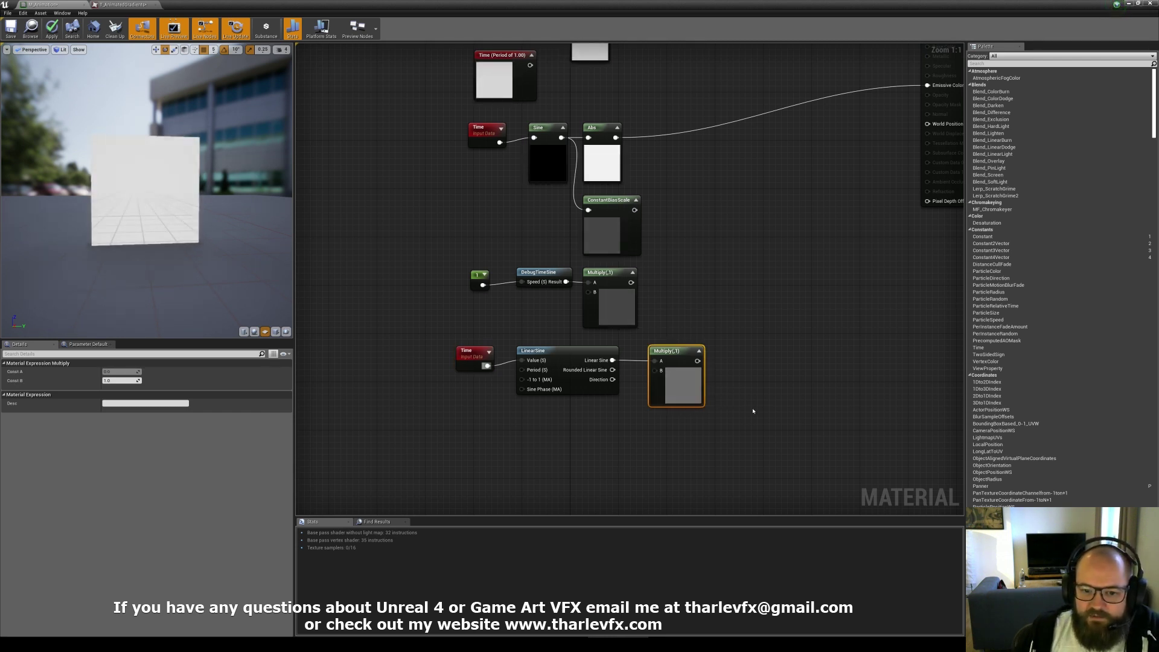
click(558, 465)
Select all the Time-driven node setups and move them away from the M_Animation output node
right_drag(720, 311, 712, 344)
drag(755, 421, 465, 374)
click(763, 364)
scroll(755, 299, down, 1)
drag(730, 472, 438, 108)
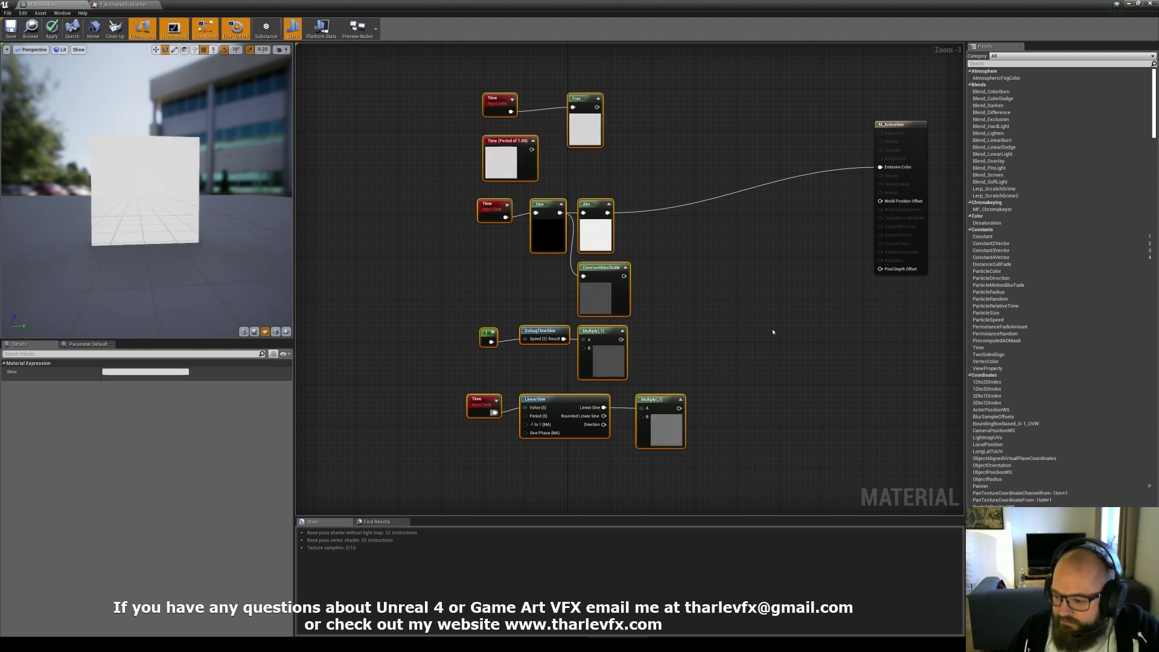
drag(662, 434, 508, 418)
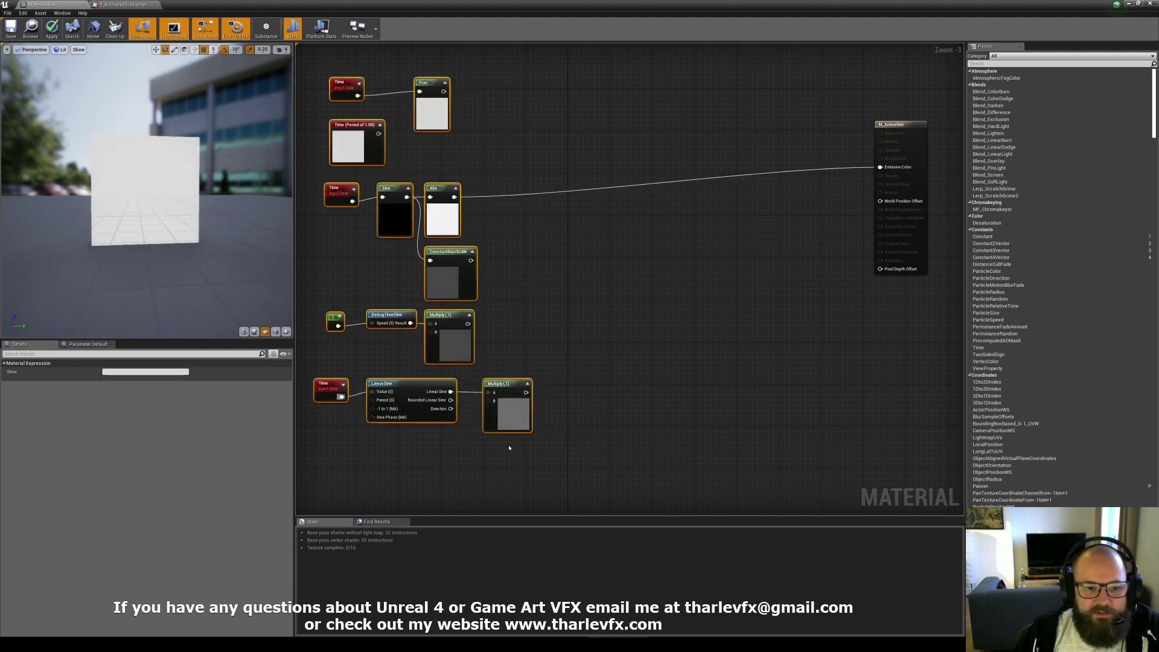
click(477, 167)
click(443, 191)
click(501, 191)
click(432, 106)
click(534, 174)
Shift the whole group of Time-driven nodes farther out and disconnect Abs from Emissive Color
drag(496, 310, 601, 464)
drag(455, 260, 312, 74)
right_drag(546, 270, 636, 314)
drag(541, 327, 441, 295)
right_drag(521, 256, 553, 287)
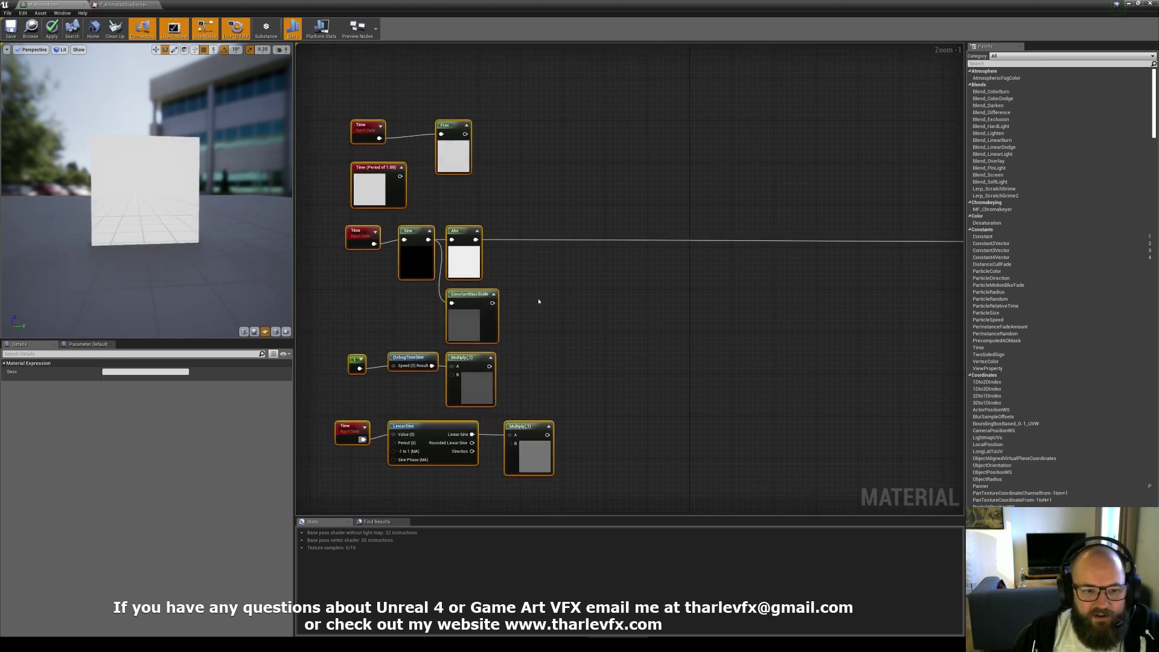
alt+click(476, 239)
click(514, 253)
Move the disconnected node group well aside to clear working space before the M_Animation output node
right_drag(627, 216, 546, 243)
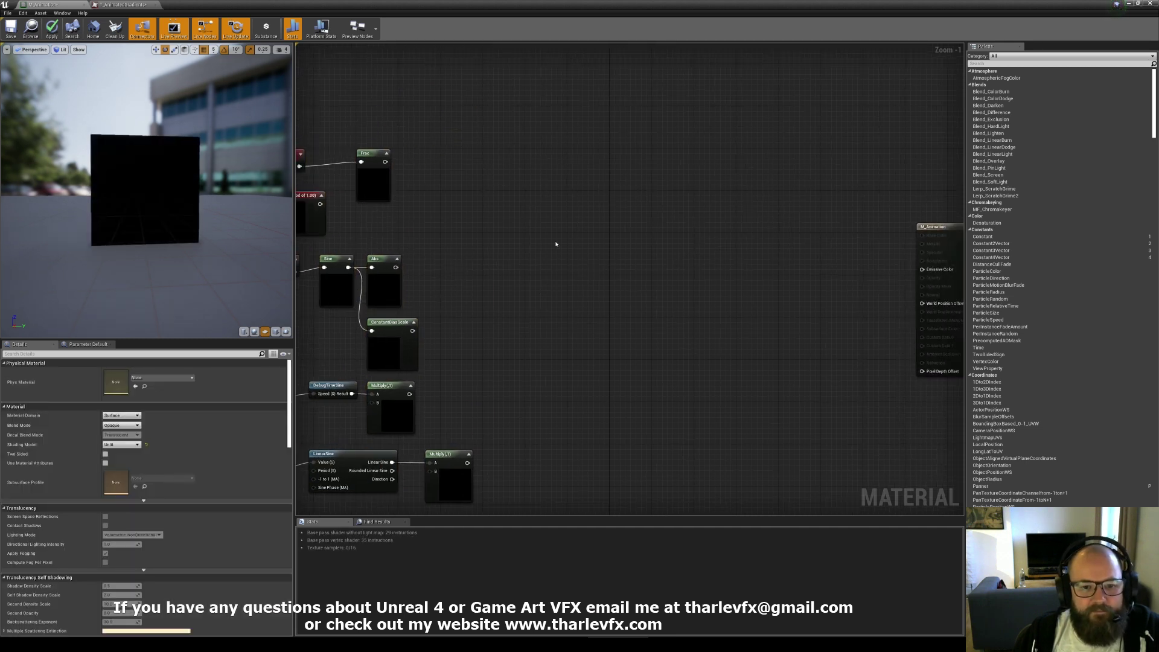
scroll(594, 313, down, 2)
right_drag(593, 313, 667, 283)
drag(617, 444, 356, 136)
drag(566, 408, 423, 401)
click(616, 235)
Add a TexCoord node in the cleared graph space
right_drag(590, 214, 482, 310)
scroll(481, 278, up, 3)
click(472, 236)
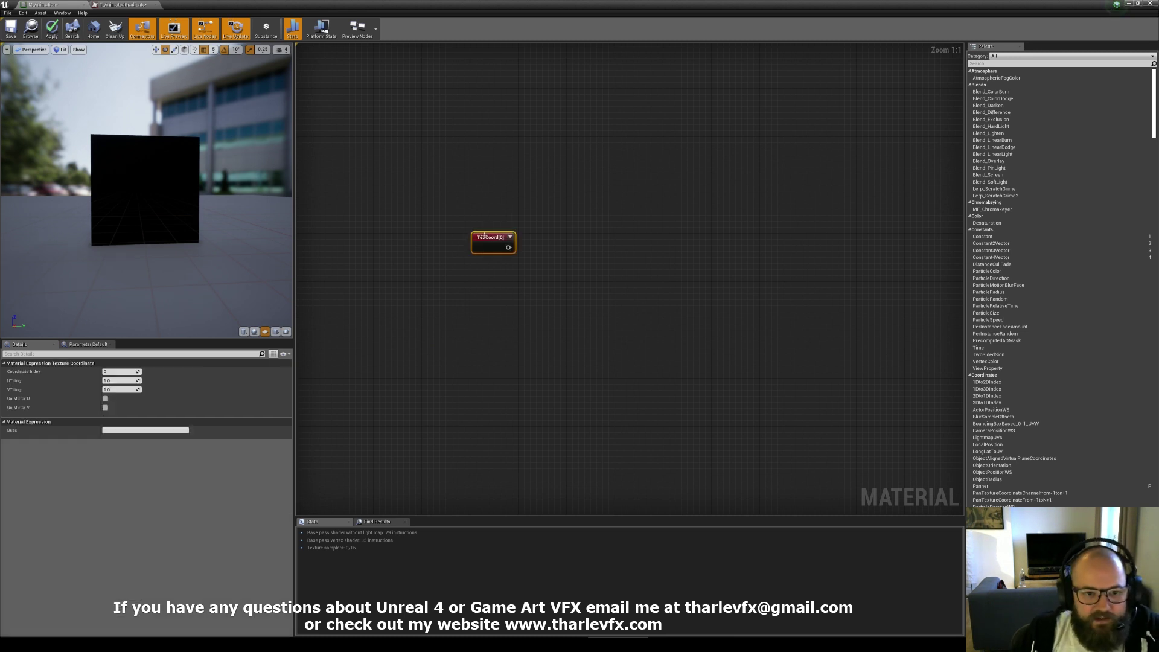
Connect a component Mask passing only the G channel to TexCoord, showing both node previews and aligning the nodes
click(510, 237)
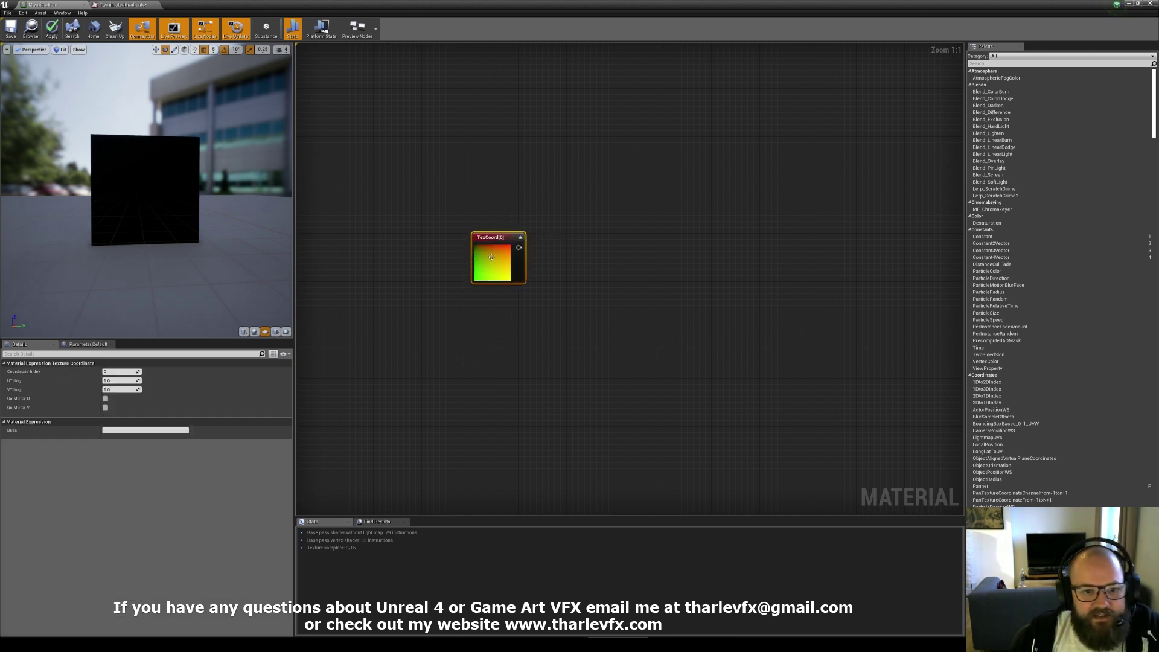
drag(489, 268, 548, 197)
key(Return)
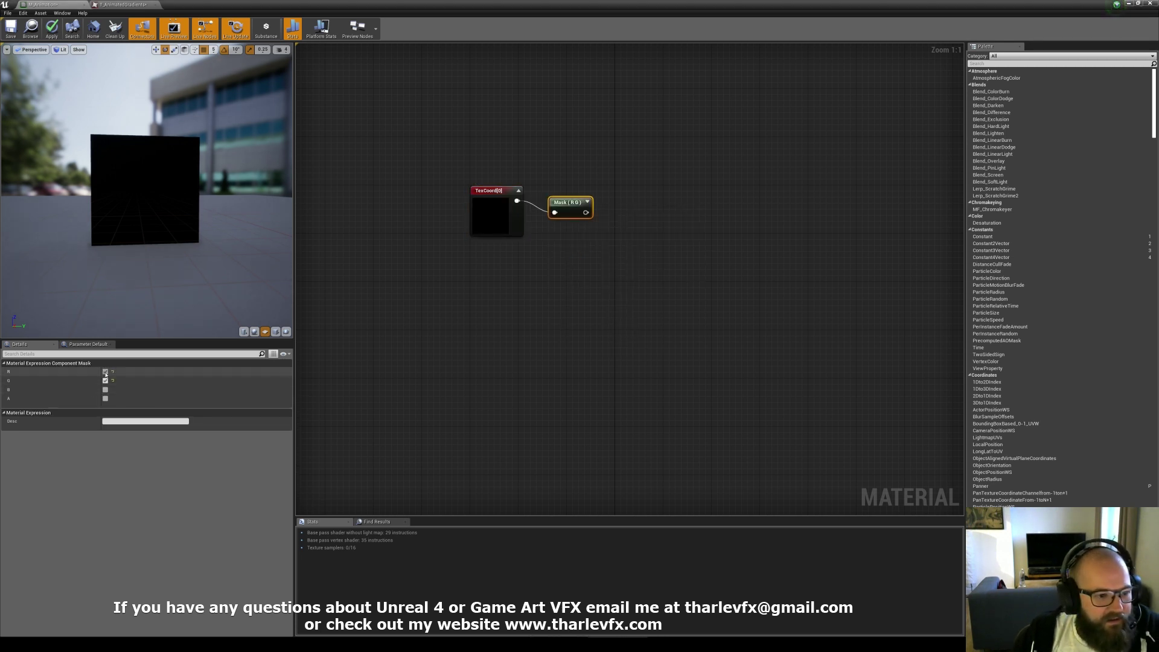
click(582, 203)
drag(557, 200, 541, 187)
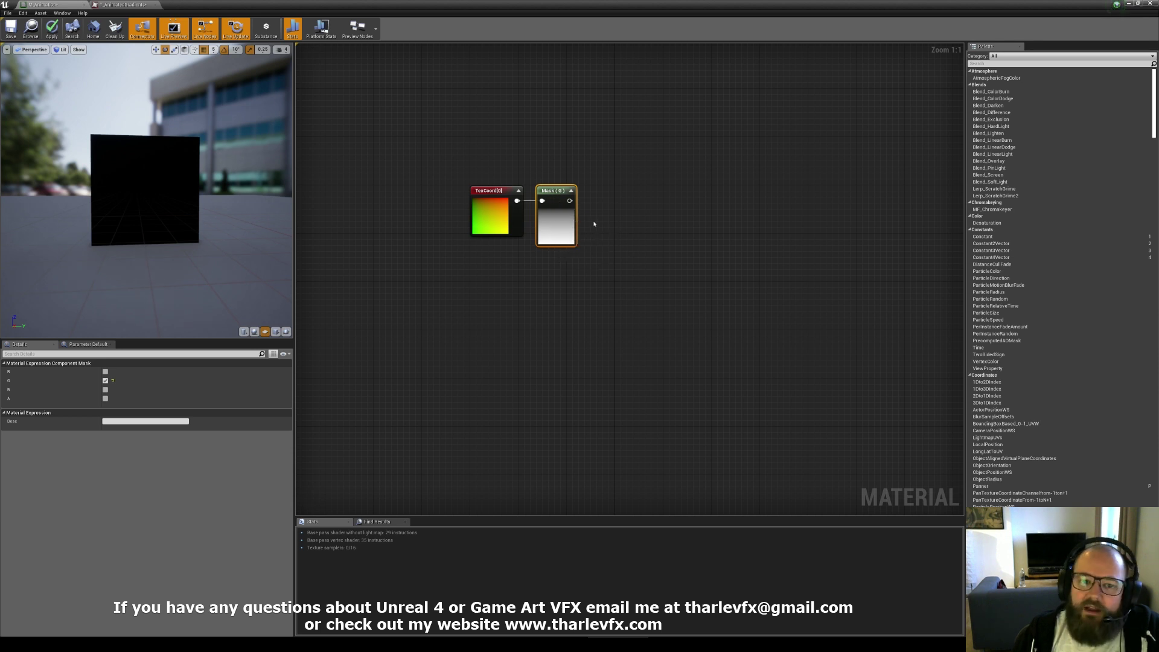
Add an Add node fed by the Mask output in A and a new Time node in B
drag(570, 200, 621, 229)
text(add)
key(Return)
right_click(537, 262)
text(time)
key(Return)
drag(549, 269, 549, 263)
drag(627, 254, 574, 275)
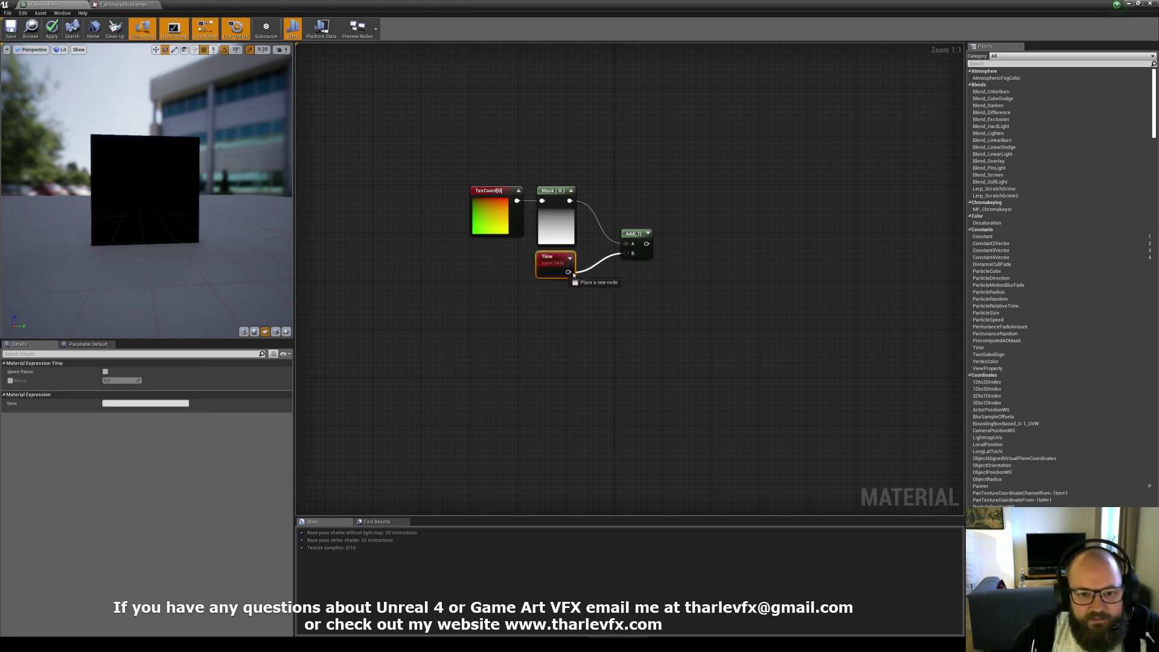
Show the Add node's preview, align it, and connect its output to Emissive Color on M_Animation
click(635, 220)
drag(629, 233, 616, 219)
click(634, 220)
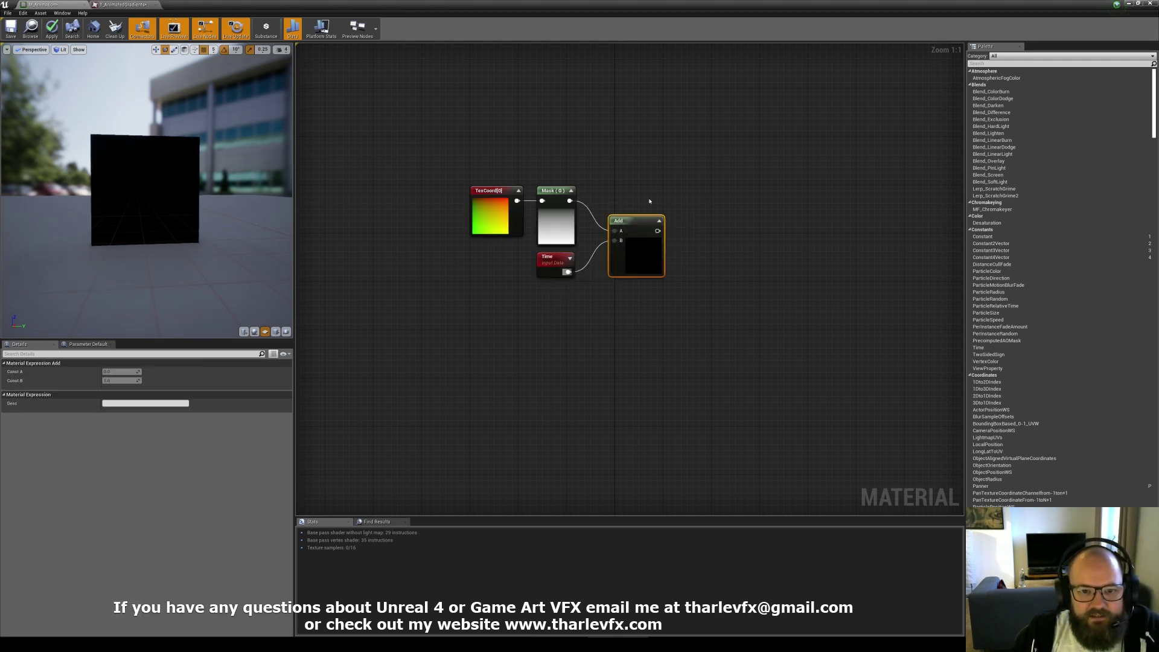
scroll(712, 305, down, 2)
drag(765, 293, 529, 259)
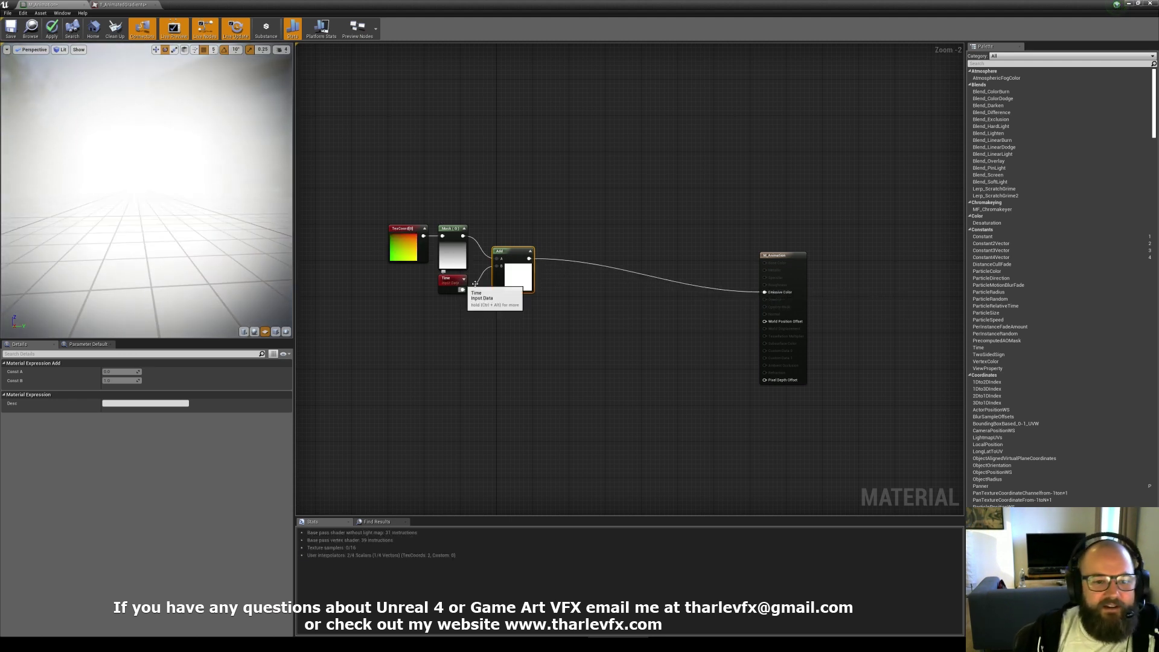
click(558, 275)
scroll(546, 262, up, 2)
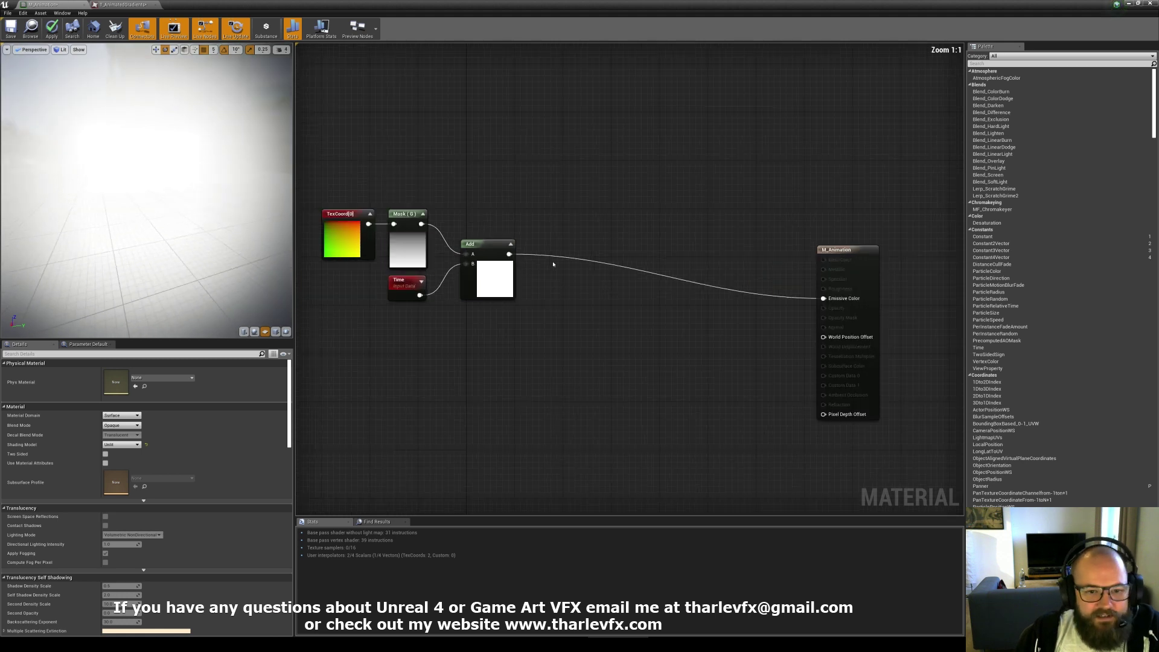
Insert a Frac node between Add and Emissive Color, with its preview shown
drag(507, 254, 552, 242)
text(frac)
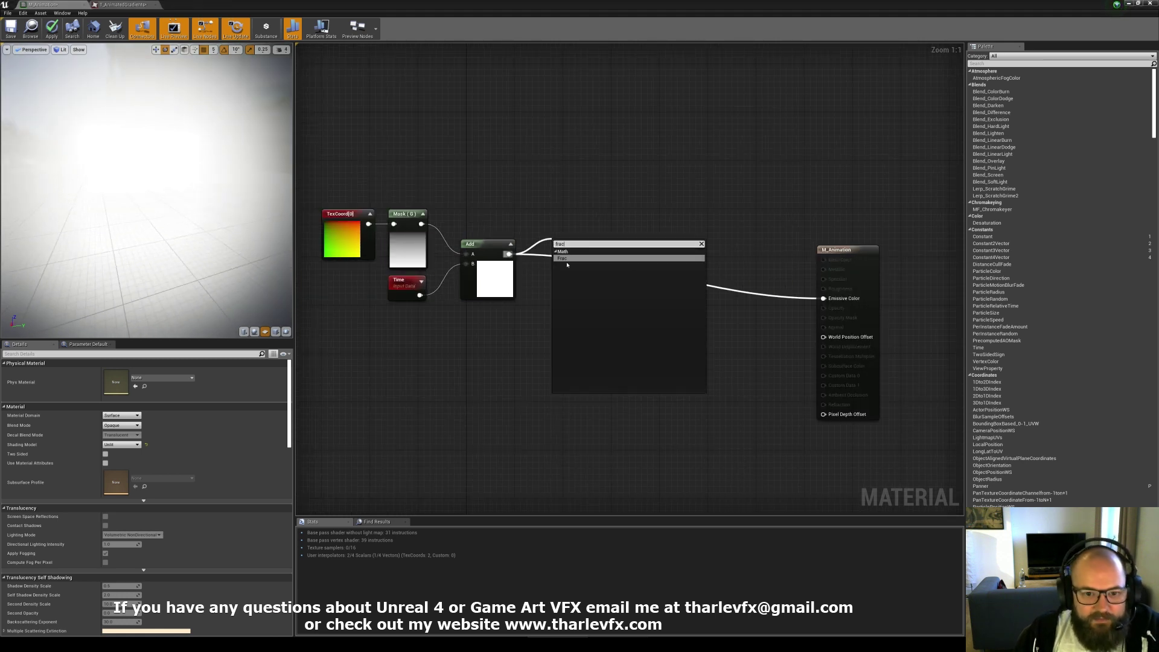
click(568, 259)
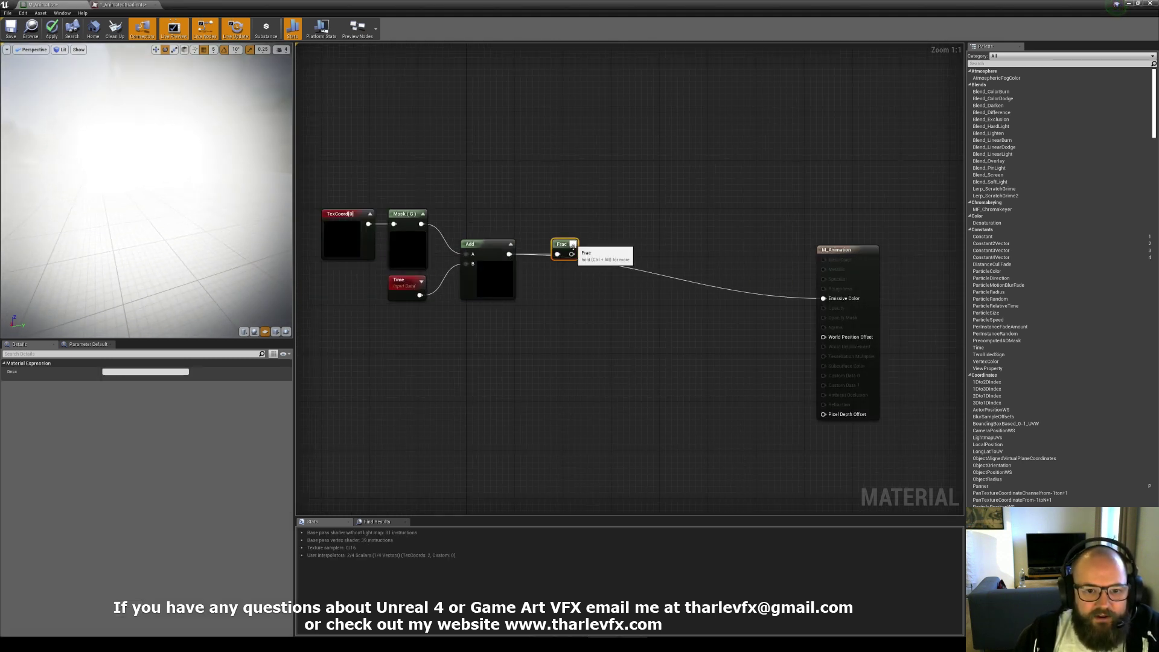
drag(583, 254, 823, 298)
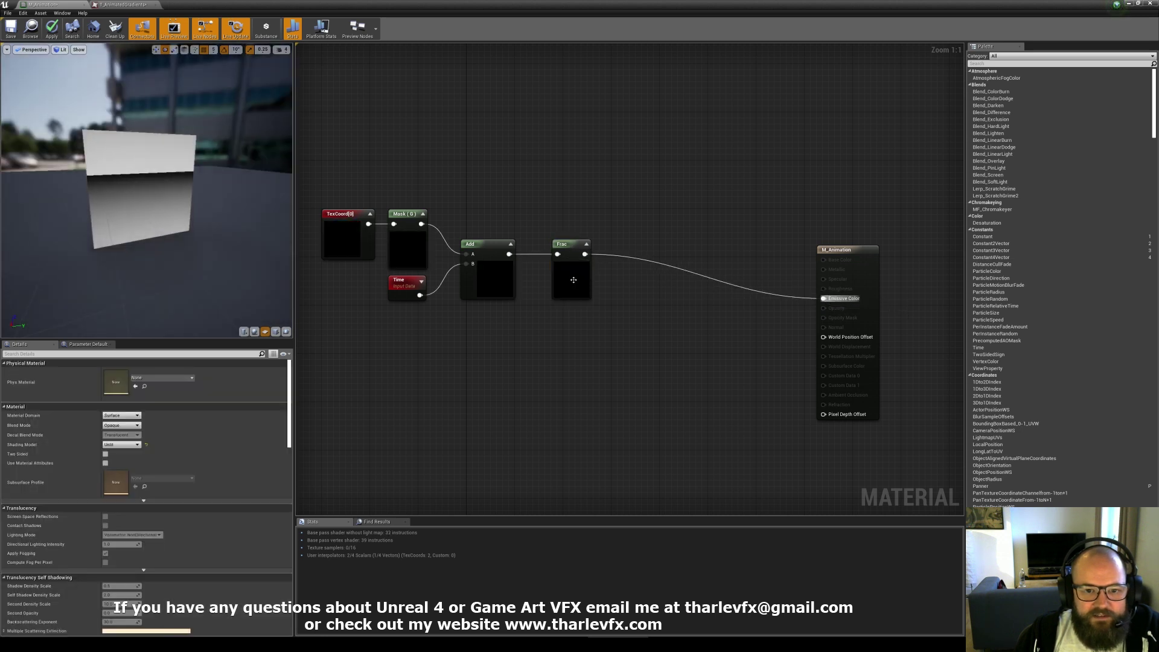
drag(572, 281, 560, 280)
click(447, 201)
drag(447, 202, 399, 265)
click(447, 185)
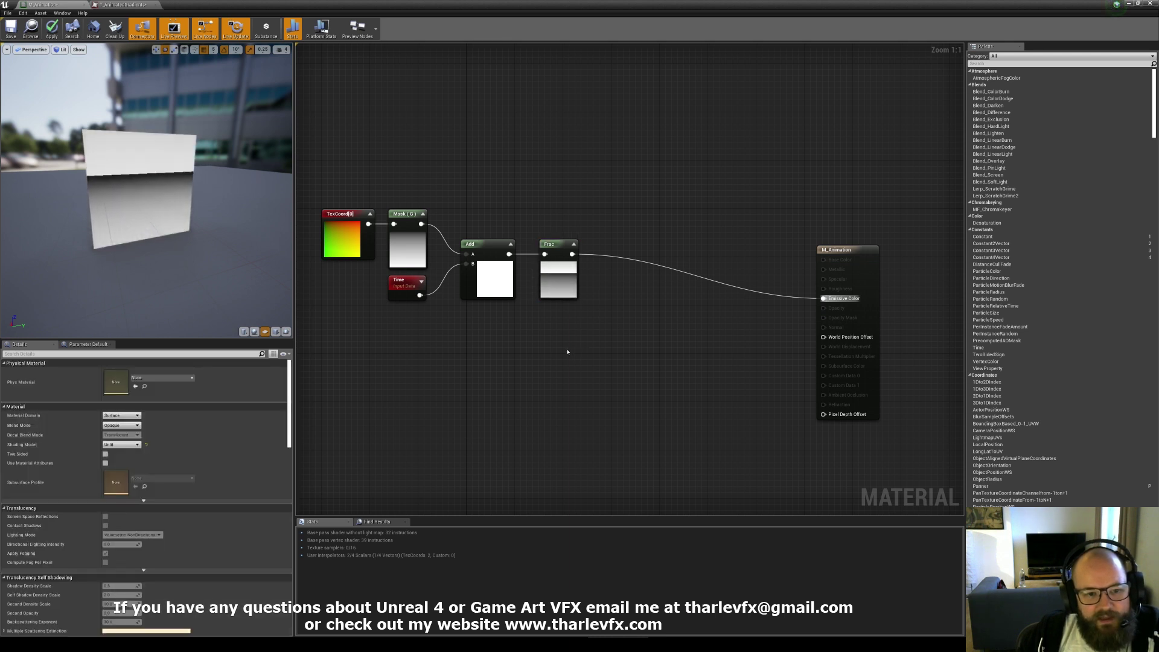
Branch a Sine node from the Add output below Frac and connect it to Emissive Color instead
right_drag(568, 352, 602, 309)
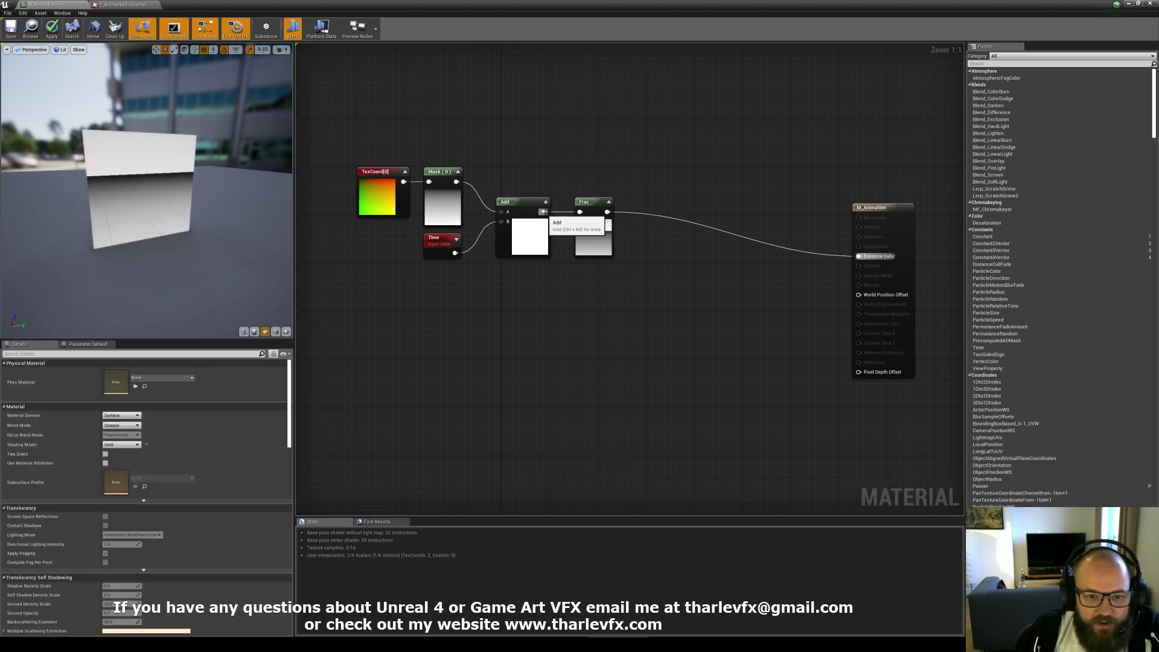
mouse_move(544, 211)
mouse_down()
mouse_move(573, 283)
mouse_move(589, 269)
mouse_up()
key(Return)
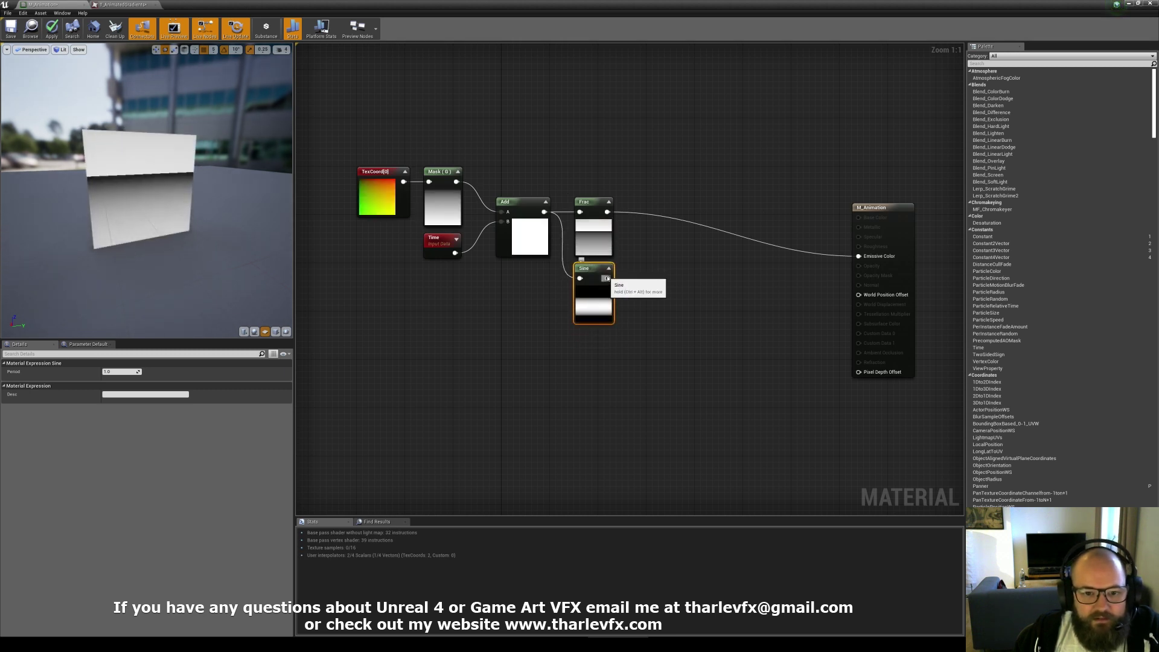
drag(865, 270, 858, 256)
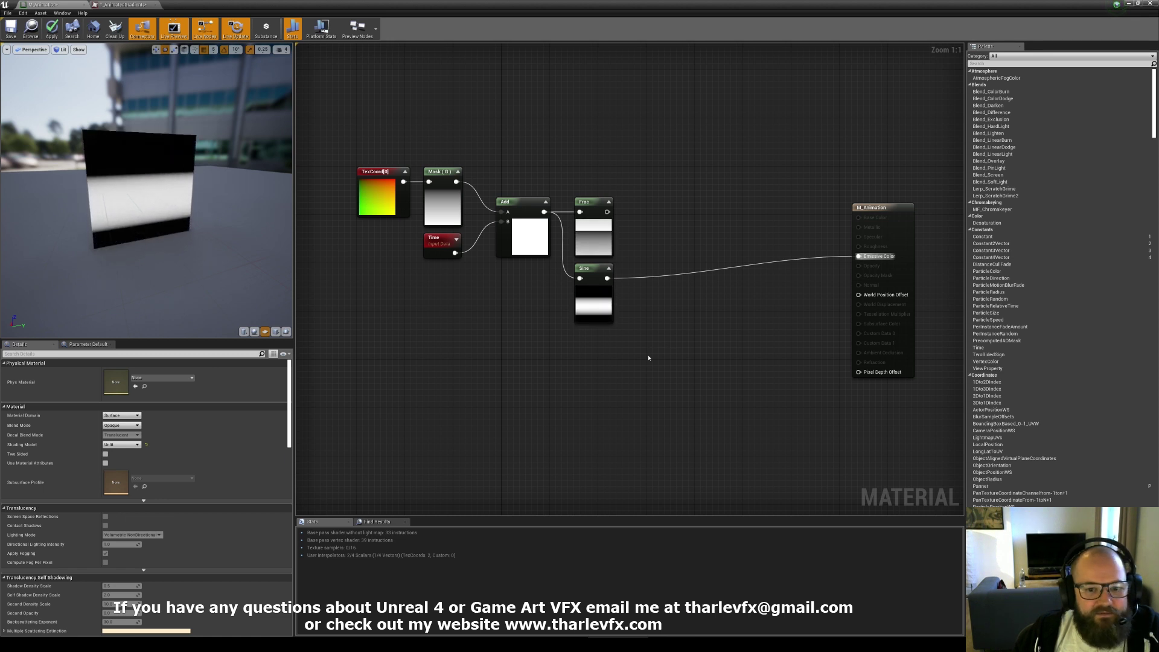
Insert a ConstantBiasScale node between Sine and Emissive Color and align it beside Sine
drag(605, 278, 638, 272)
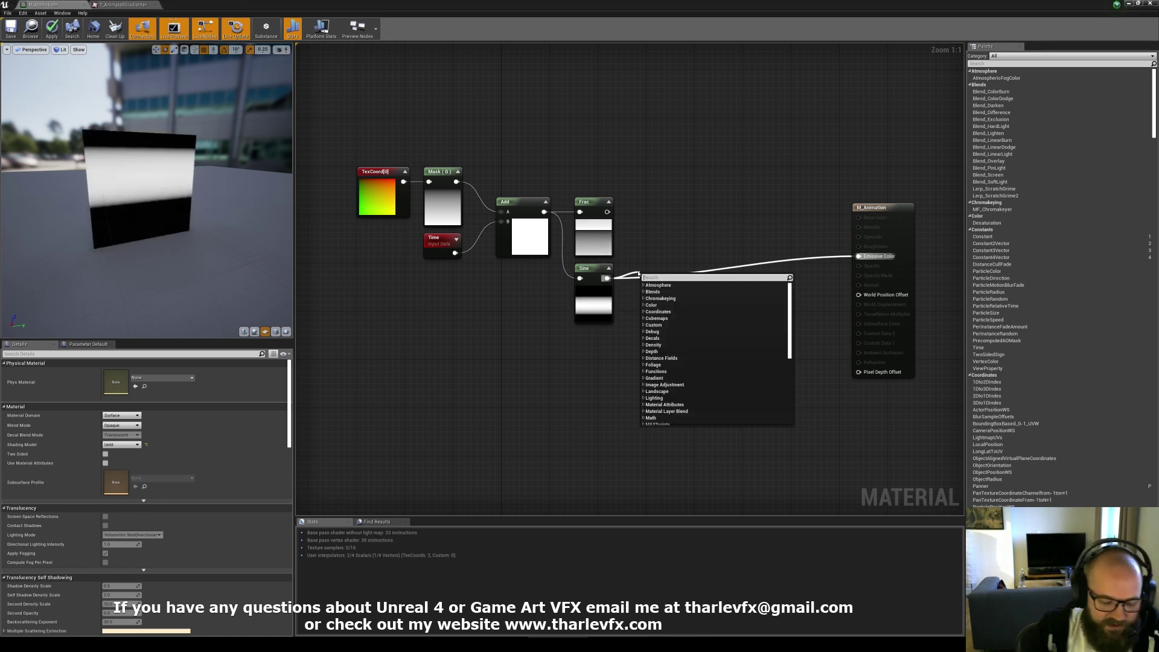
text(bias)
key(Return)
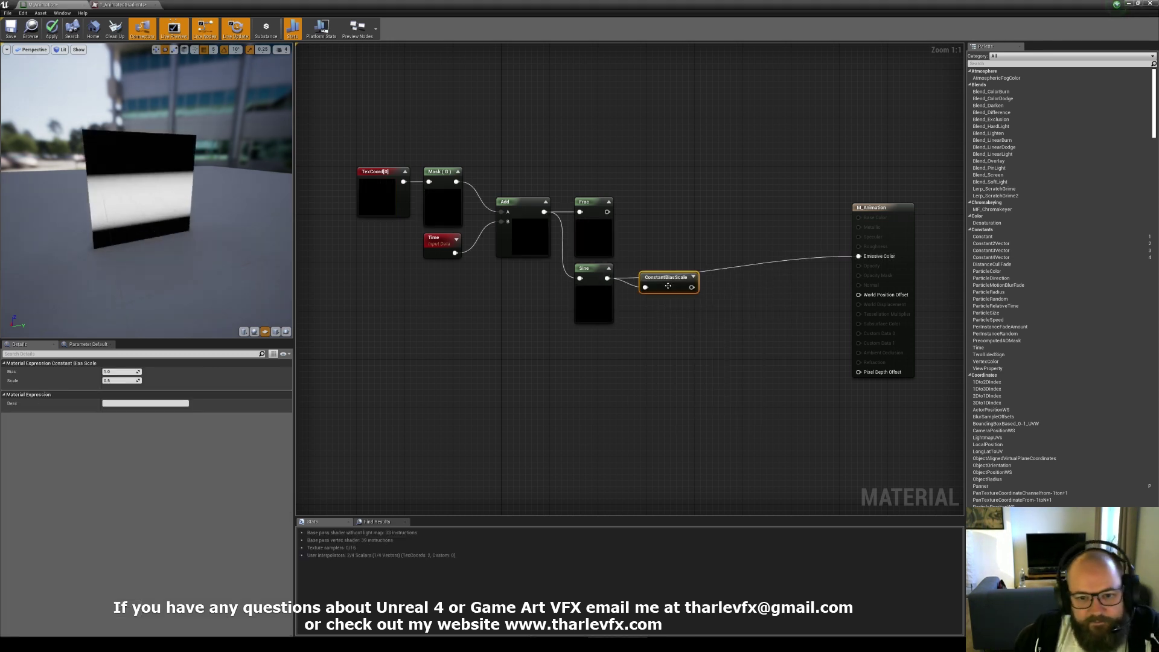
drag(689, 288, 874, 256)
drag(653, 276, 652, 273)
click(673, 315)
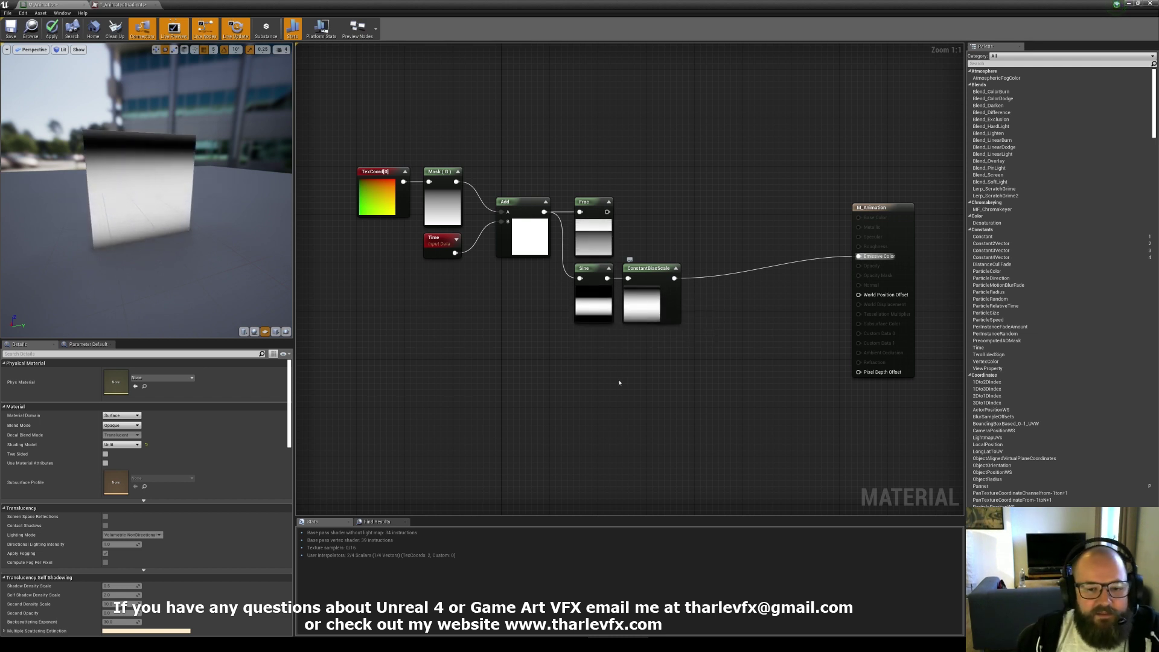
Place a Texture Sample below the existing nodes and assign it the T_AnimatedGradients texture
right_drag(628, 360, 659, 349)
drag(385, 110, 688, 305)
click(575, 301)
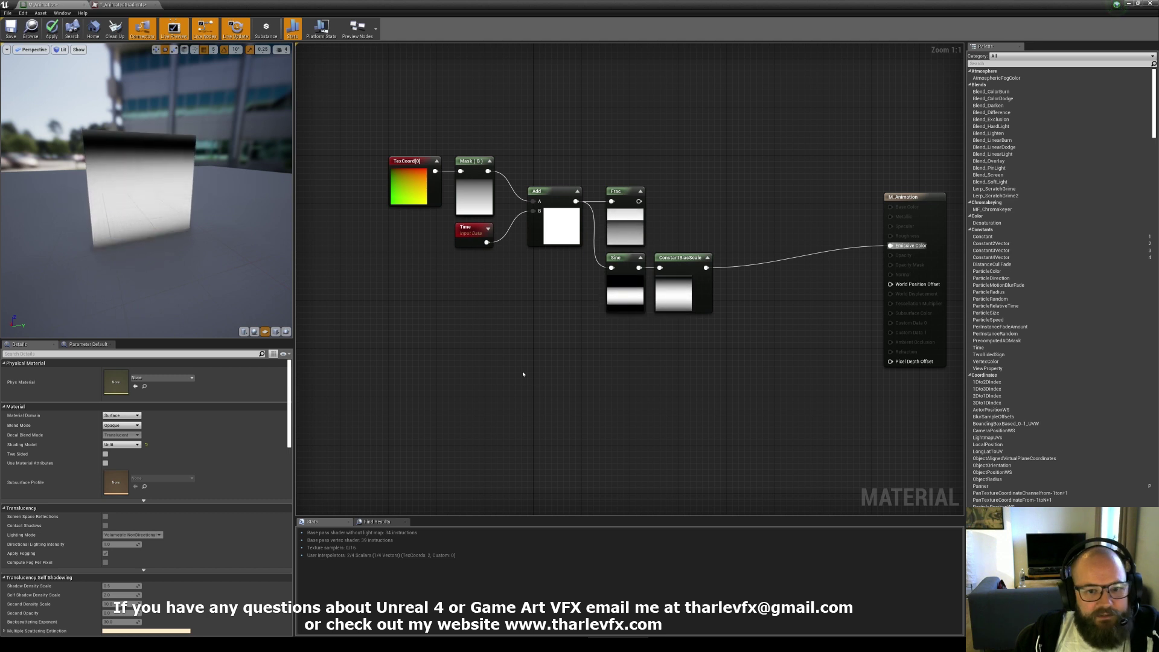
right_drag(412, 334, 420, 322)
click(411, 324)
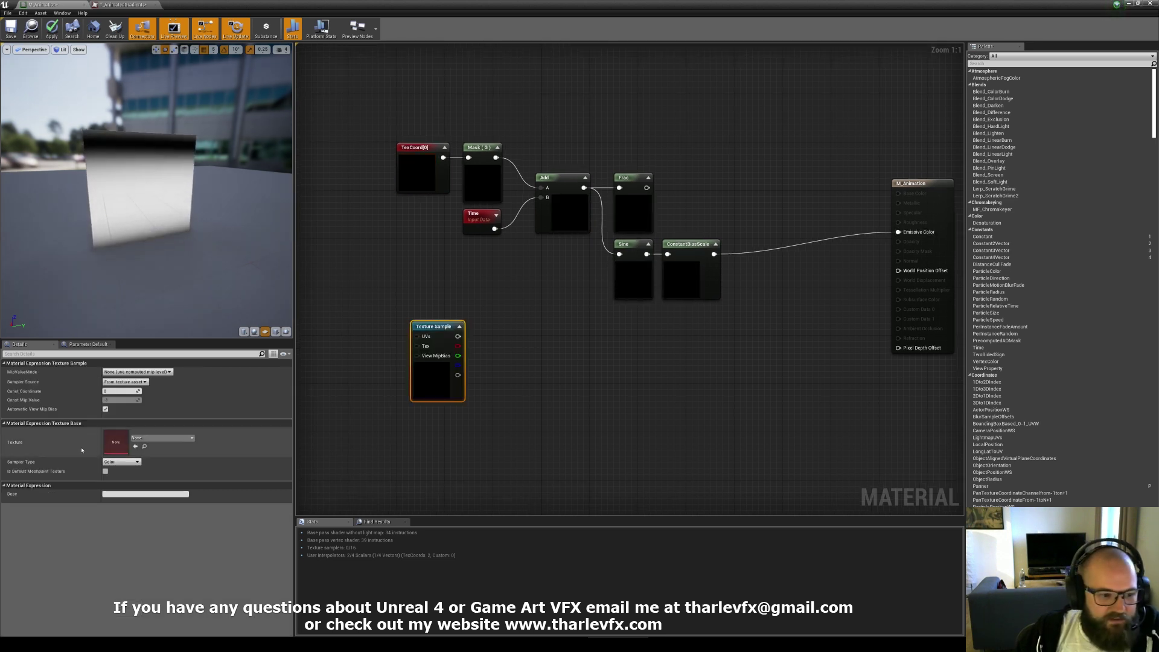
click(156, 438)
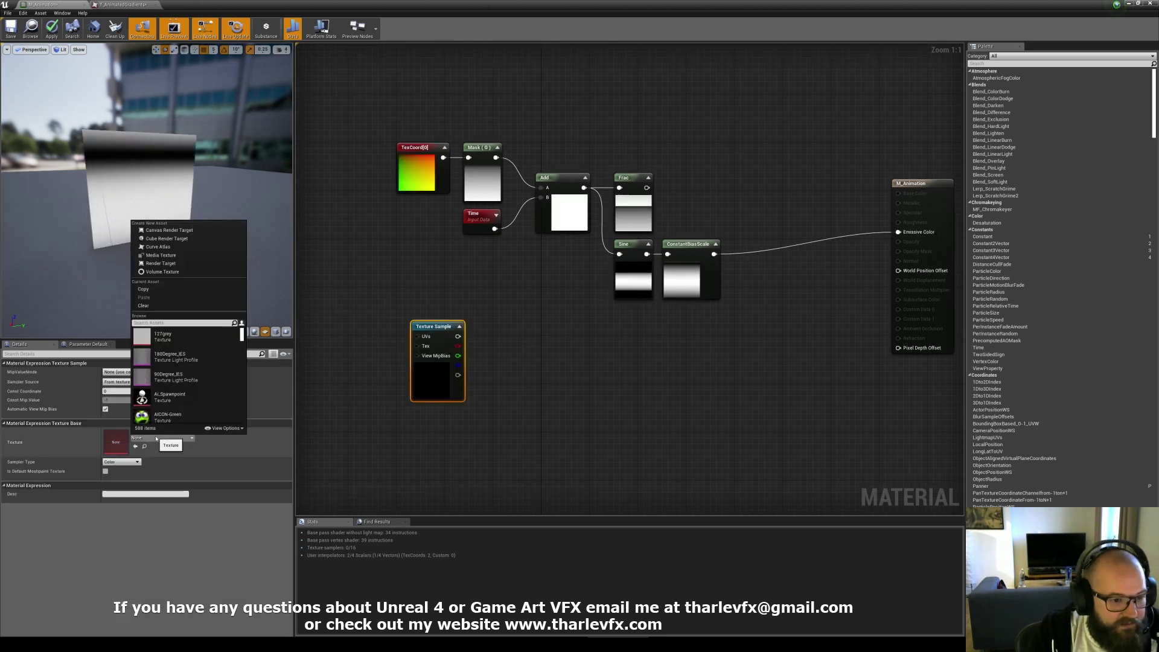
text(anim)
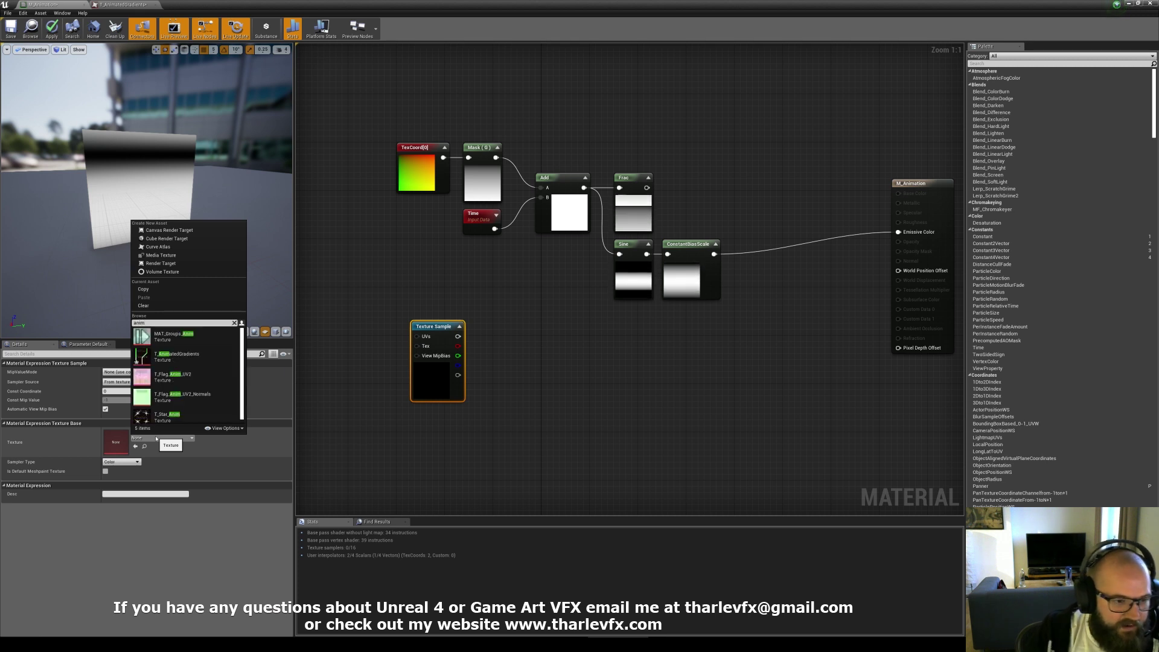
click(175, 356)
click(517, 400)
click(437, 403)
Examine the red and green channels of T_AnimatedGradients separately in the texture editor, and return to M_Animation
click(133, 6)
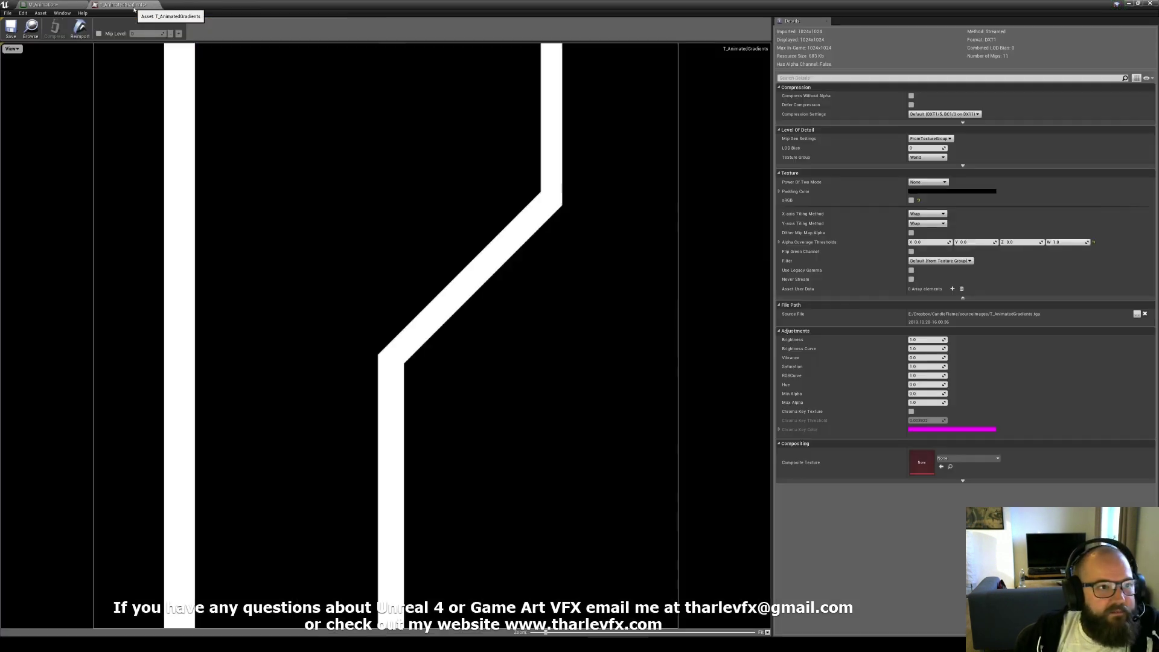
click(12, 48)
click(5, 73)
click(5, 64)
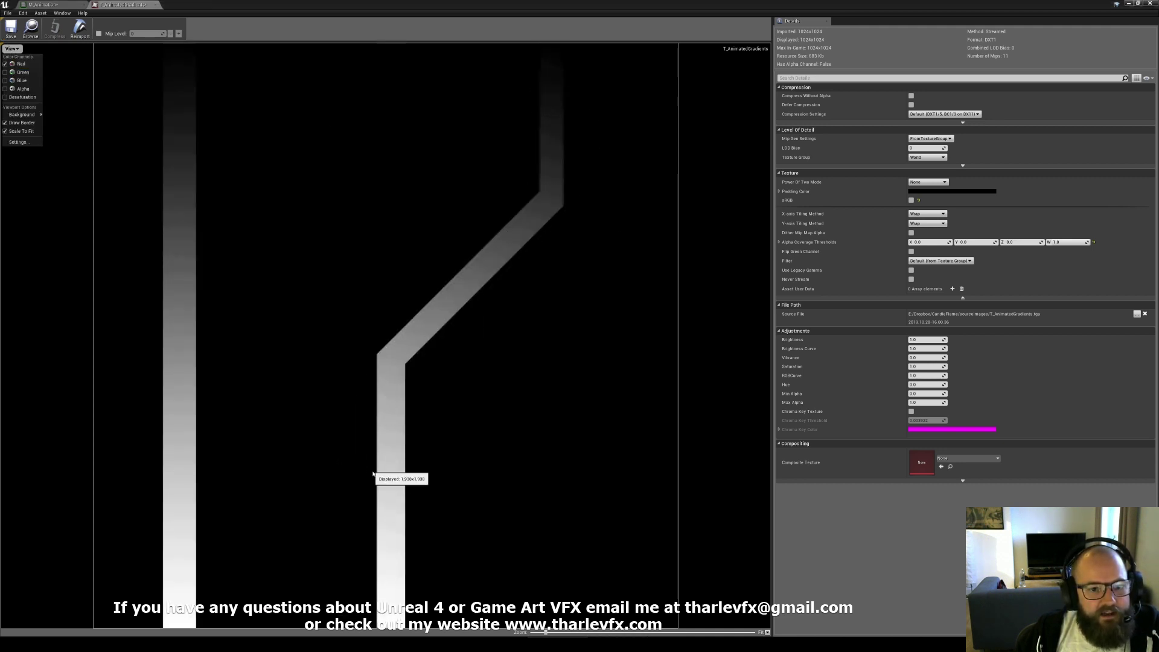
click(5, 73)
click(5, 64)
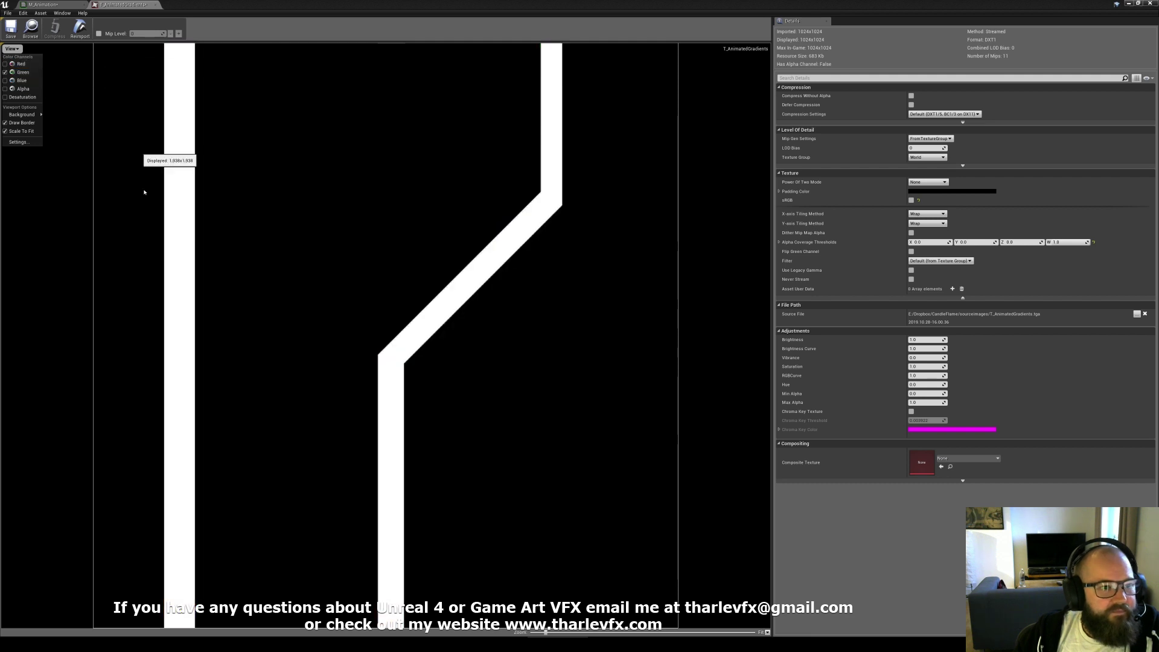
click(5, 64)
click(72, 3)
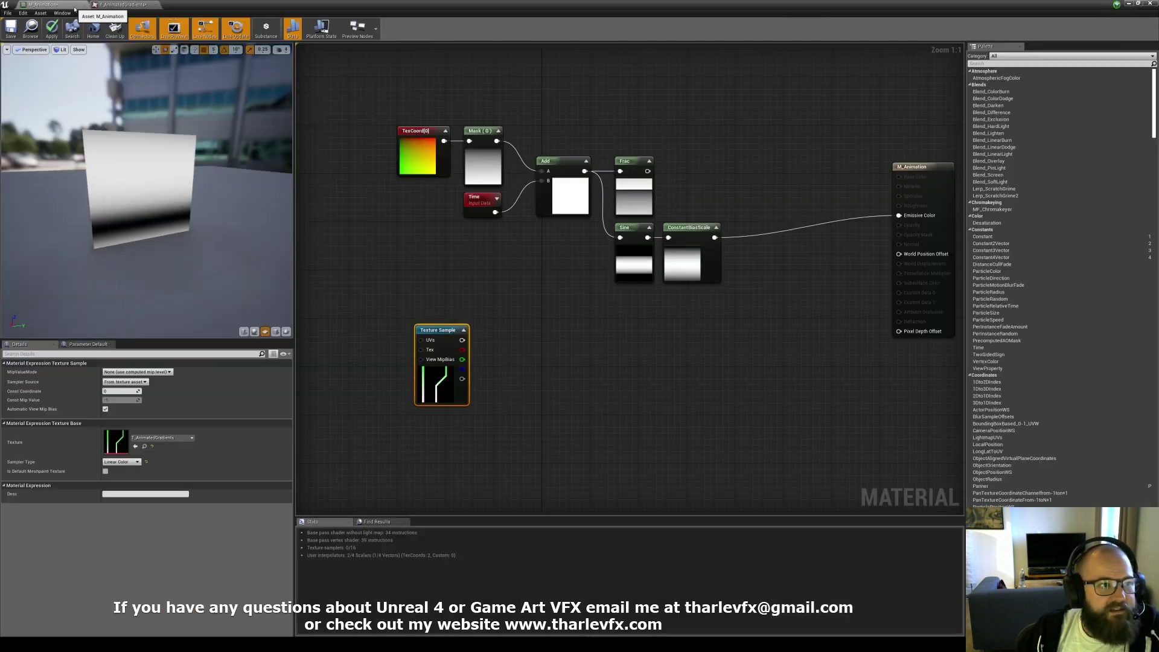
Align the Texture Sample under TexCoord, duplicate the Time, Add and Frac setup beside it, and remove the surplus copied node
drag(429, 390, 422, 389)
click(518, 406)
right_drag(517, 406, 521, 376)
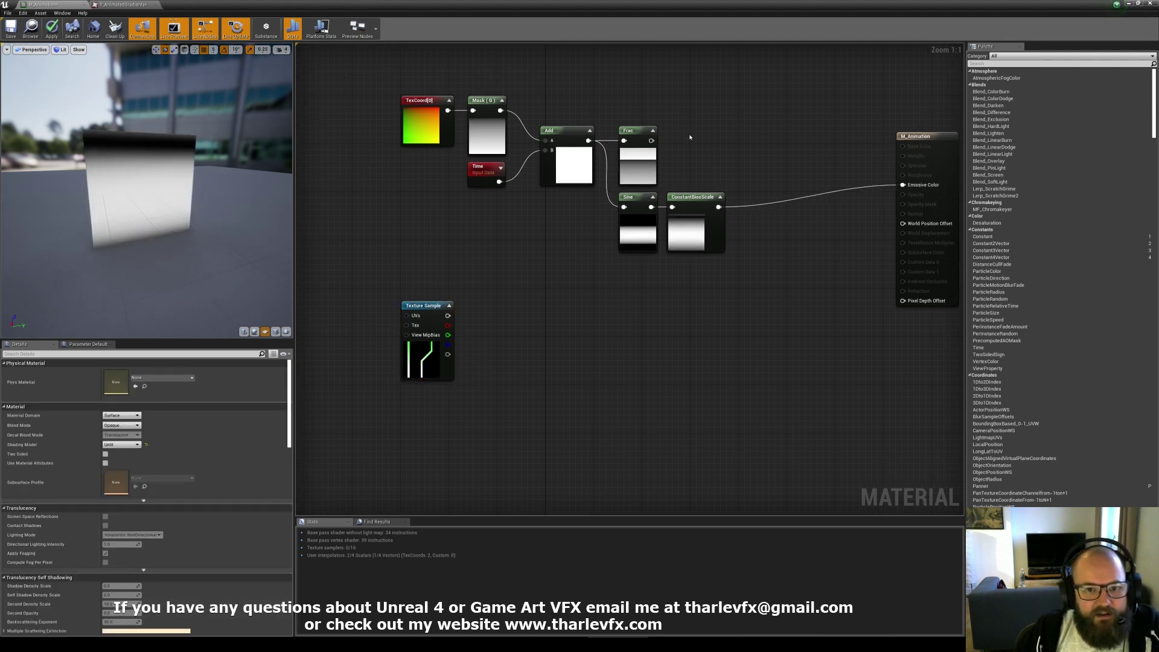
drag(707, 169, 447, 325)
key(ctrl+w)
click(486, 344)
key(Delete)
Arrange the copied chain so the texture's red channel and Time feed Add, and connect its Frac to Emissive Color
drag(703, 469, 532, 391)
drag(599, 407, 545, 401)
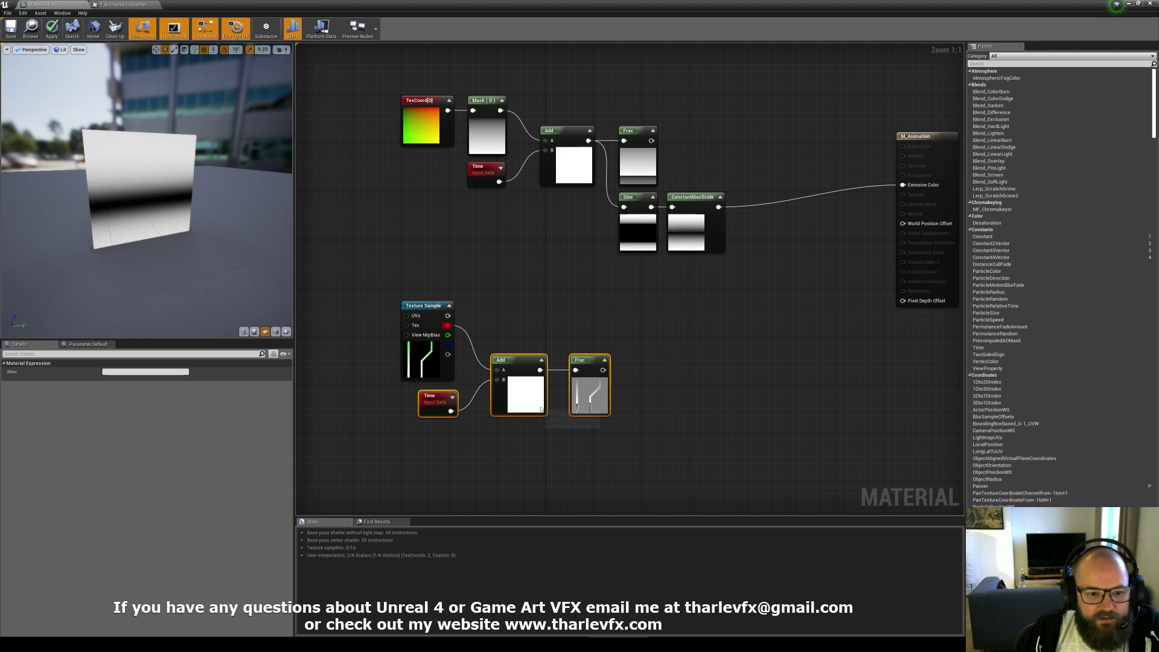
click(515, 307)
drag(602, 369, 903, 185)
drag(254, 246, 151, 189)
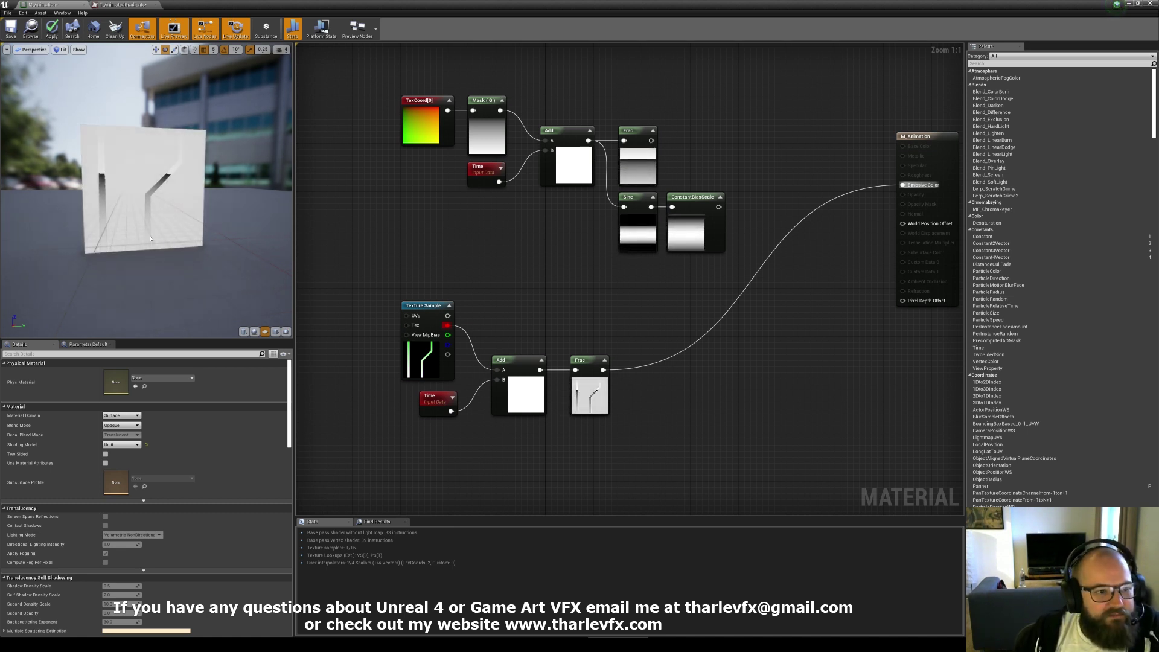
right_drag(639, 433, 622, 371)
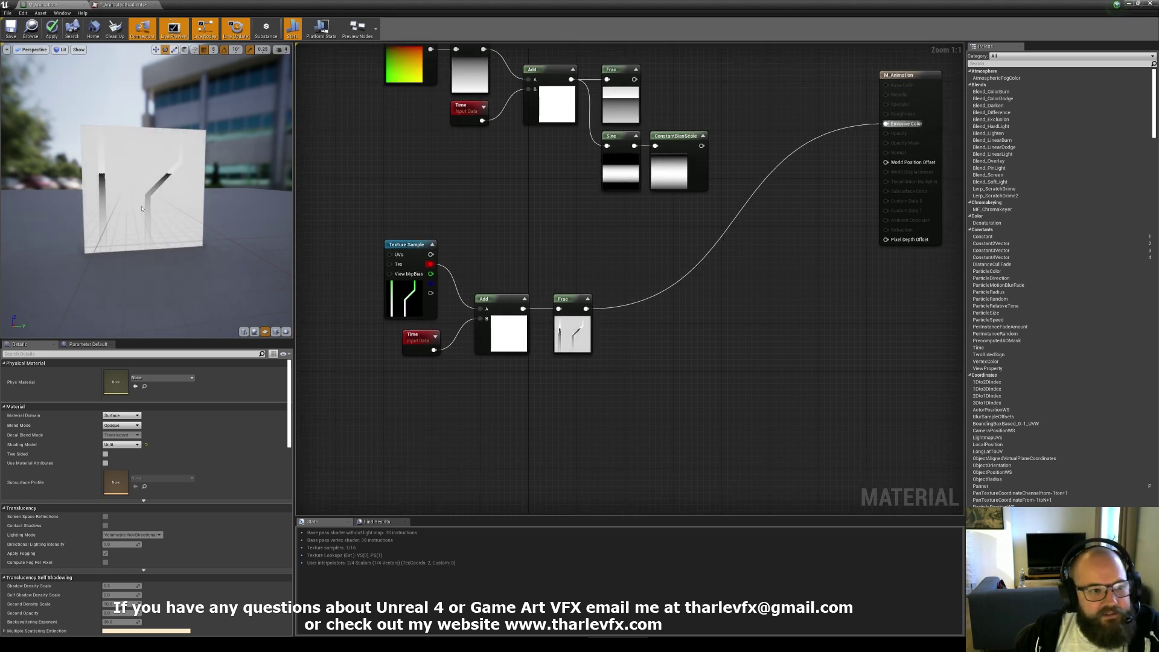
drag(141, 209, 175, 199)
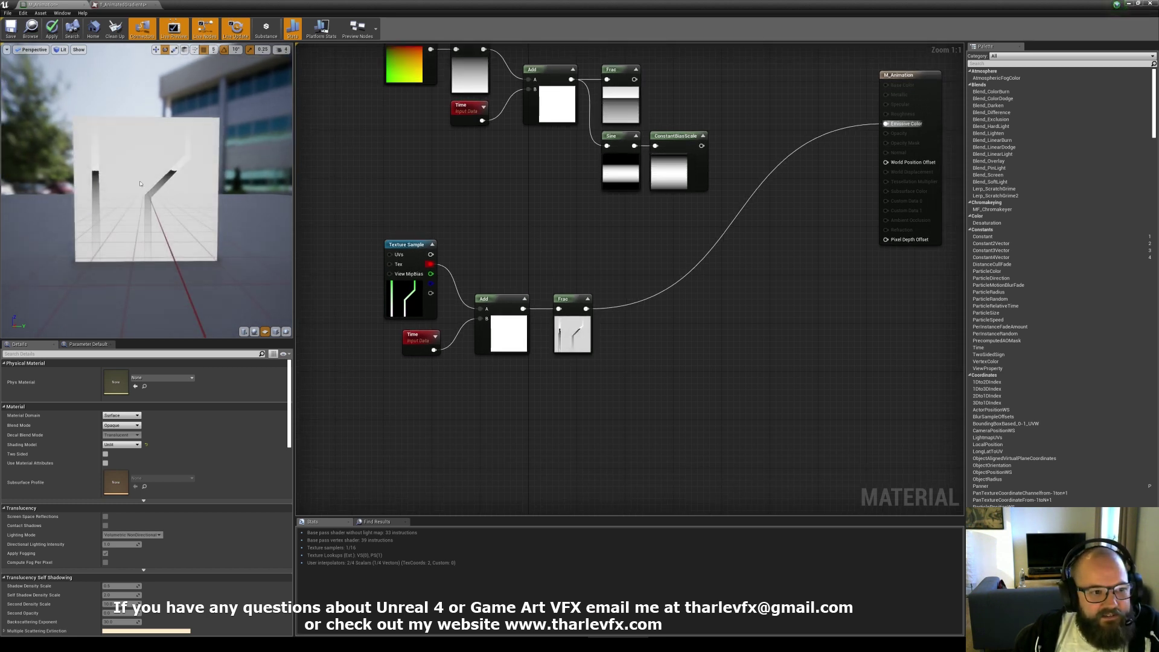
Add a Multiply node combining the texture's green channel in A with the copied Frac output in B
key(m)
click(630, 266)
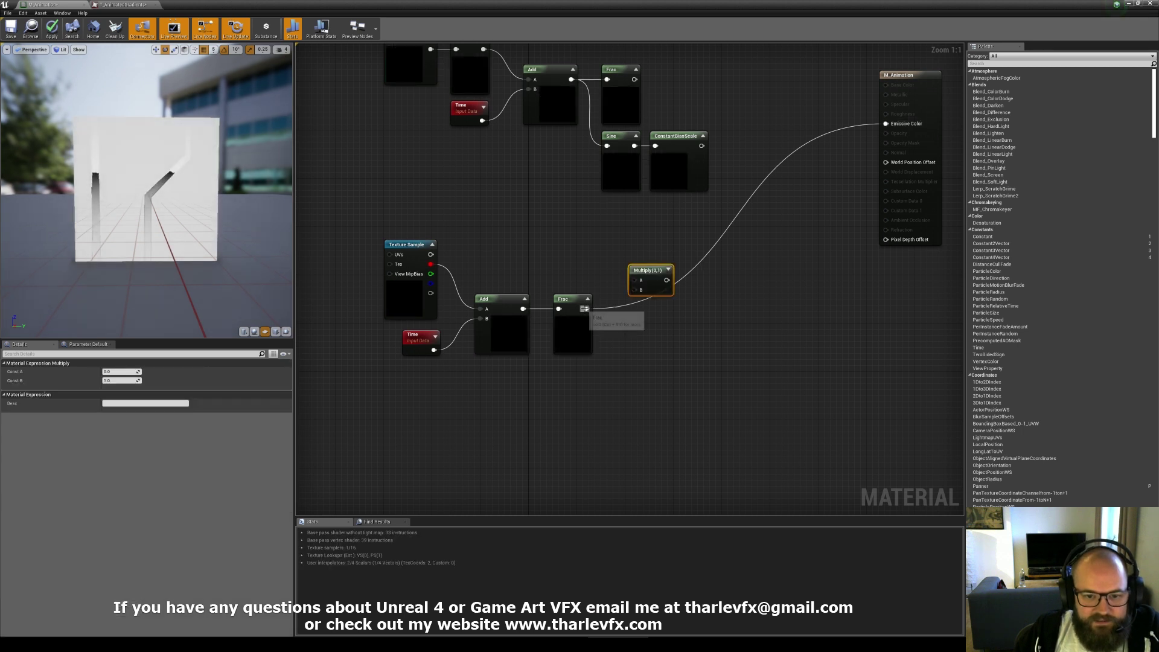
drag(585, 309, 640, 294)
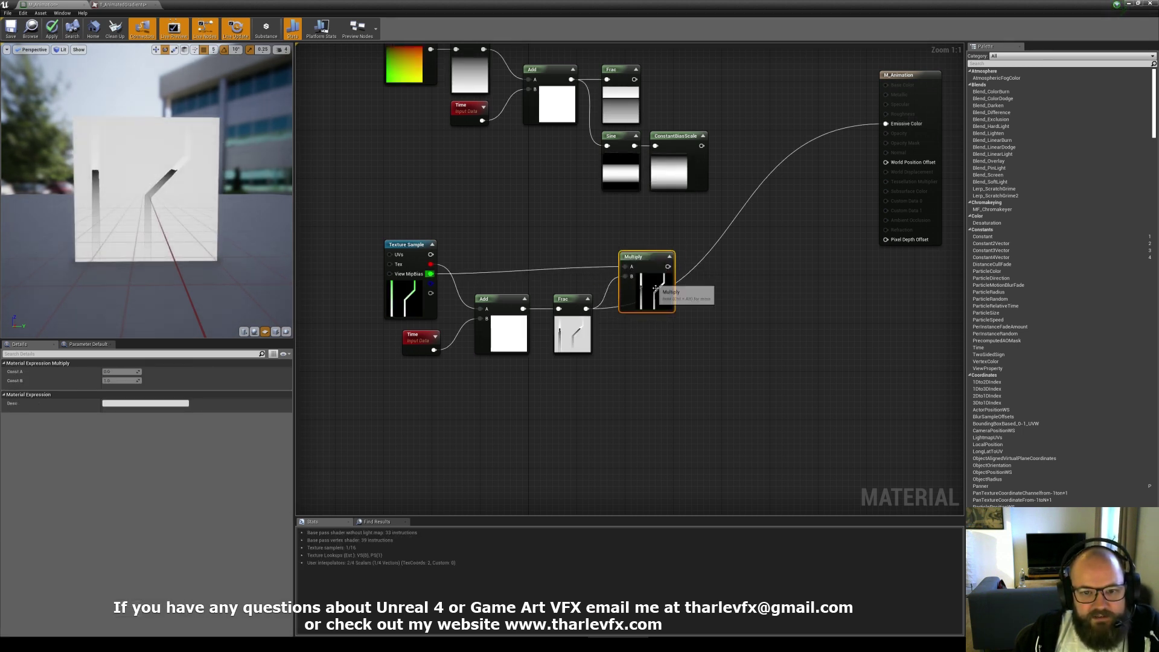
drag(657, 294, 663, 300)
Connect Multiply to Emissive Color and inspect the masked gradient animation close up on the preview plane
drag(895, 133, 888, 125)
click(739, 290)
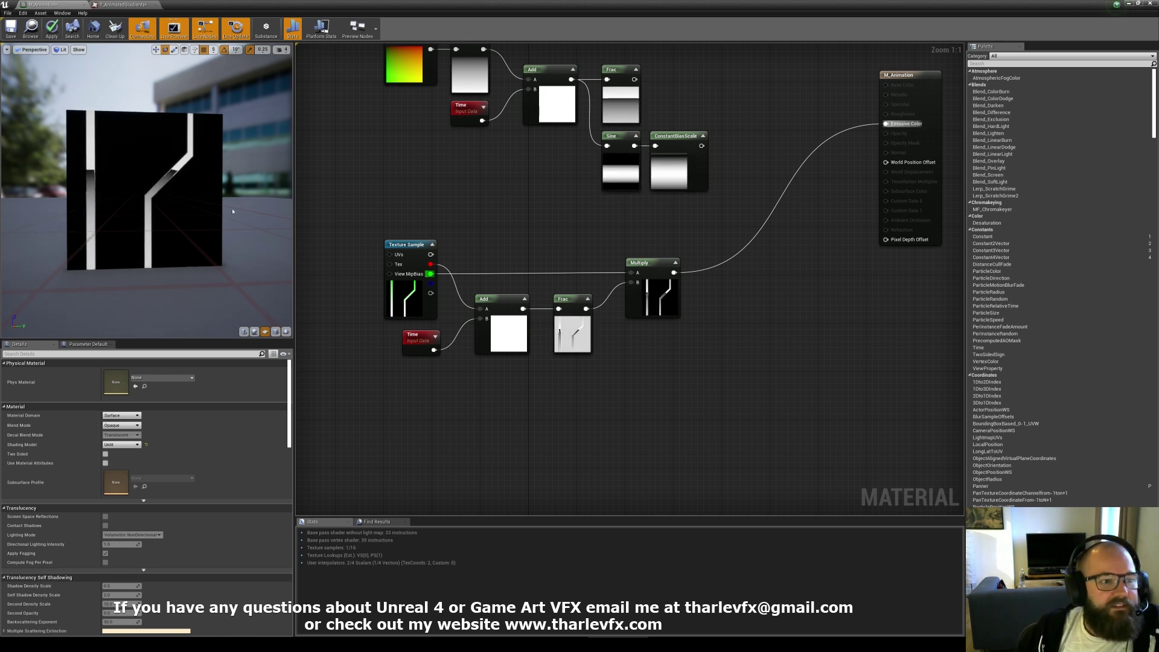
scroll(220, 212, up, 5)
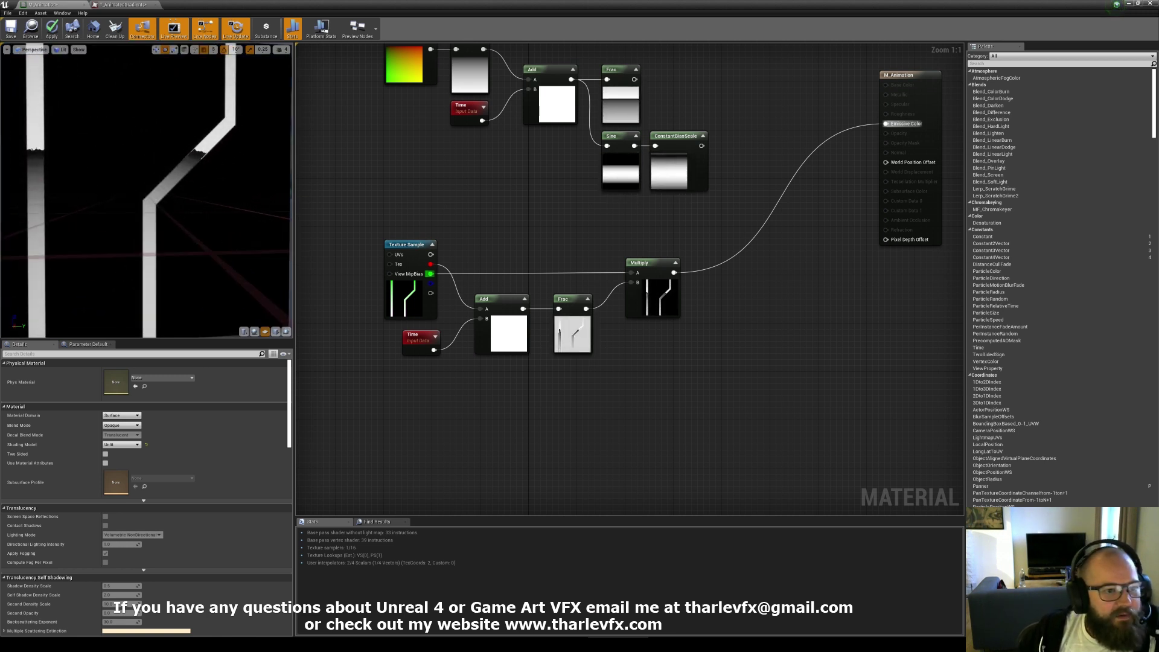
scroll(157, 230, down, 3)
mouse_move(173, 199)
right_down()
mouse_move(173, 175)
mouse_move(173, 272)
mouse_move(171, 217)
right_up()
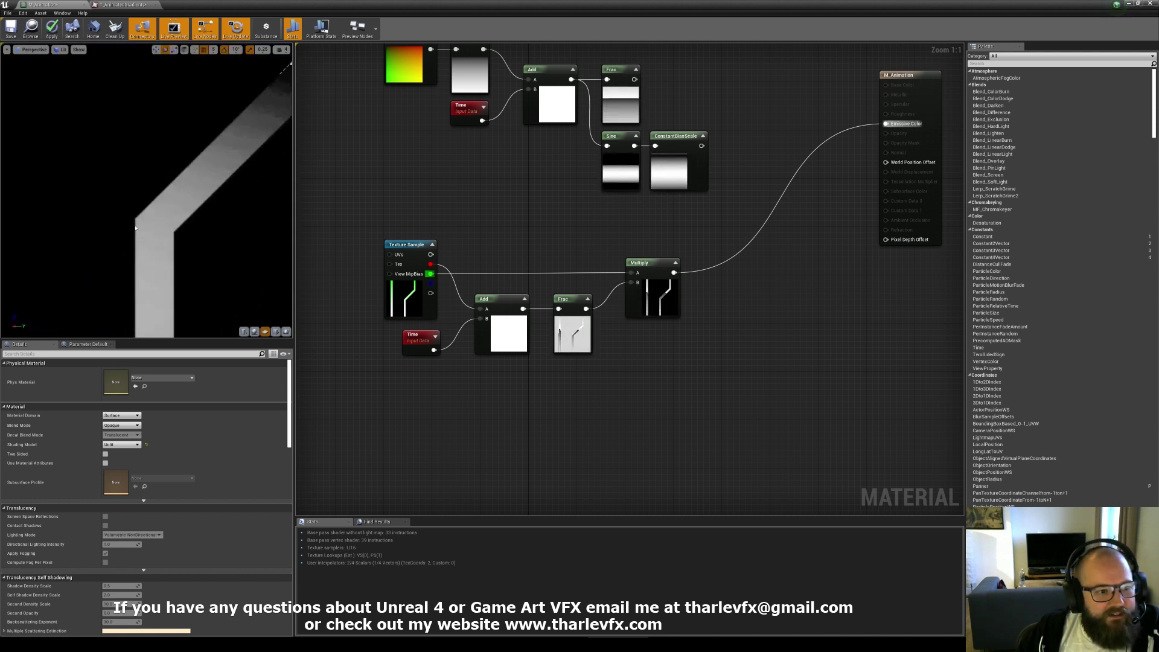
Compare the material preview with the T_AnimatedGradients texture and enable sRGB on that texture
scroll(171, 217, down, 2)
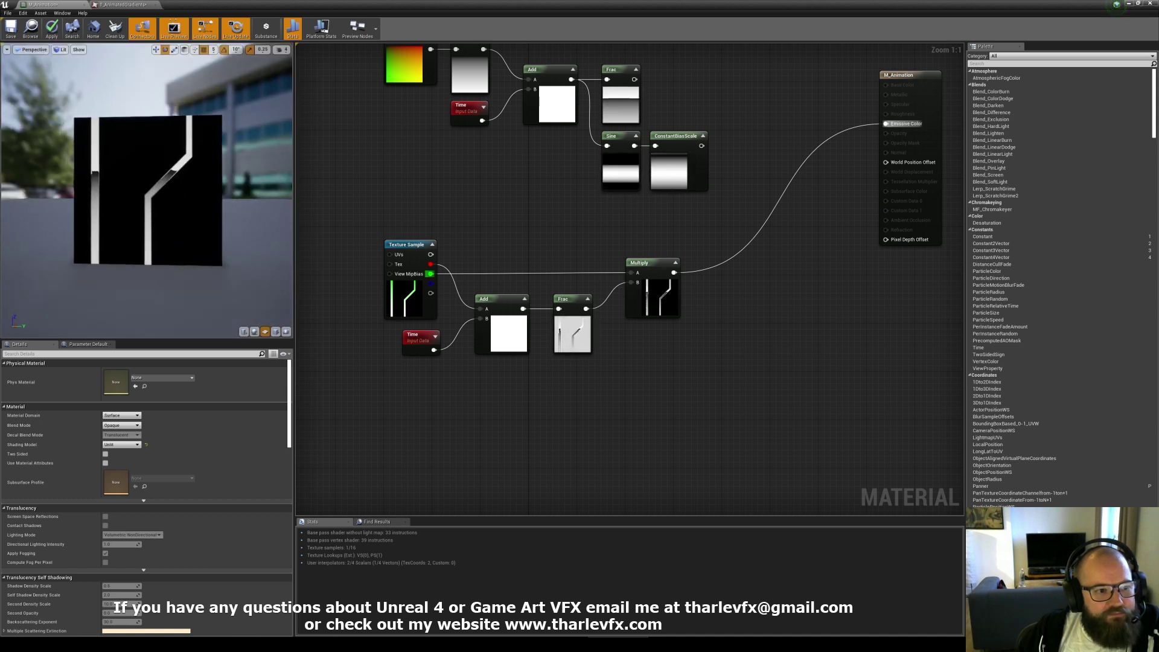
click(130, 7)
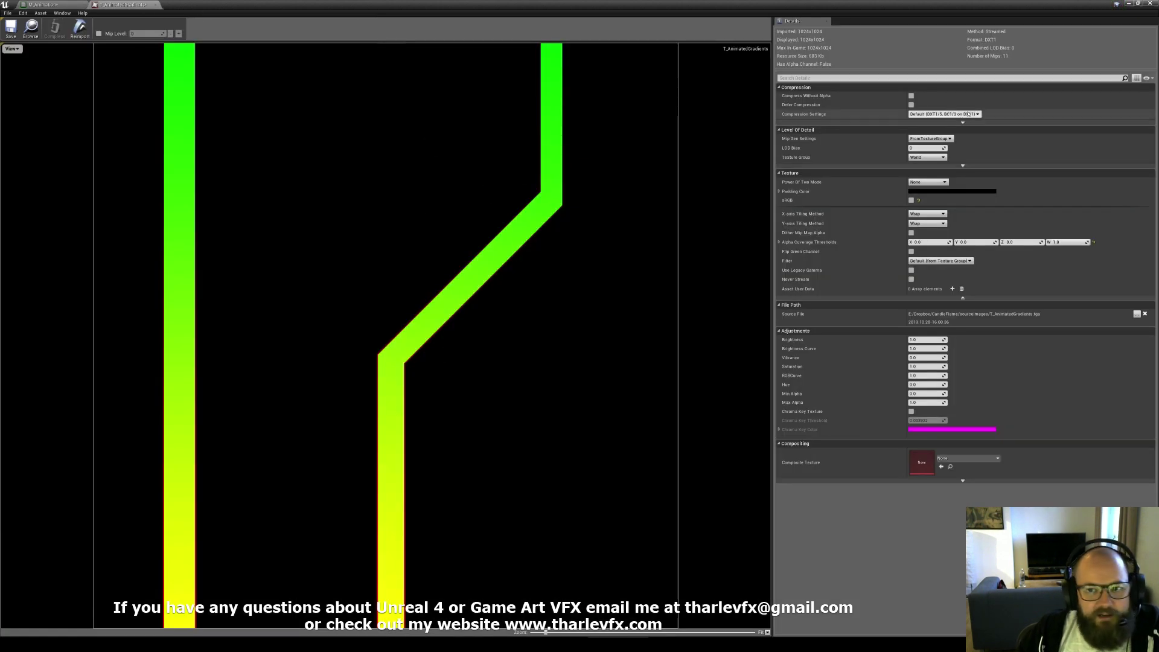
click(55, 5)
right_drag(486, 158, 458, 324)
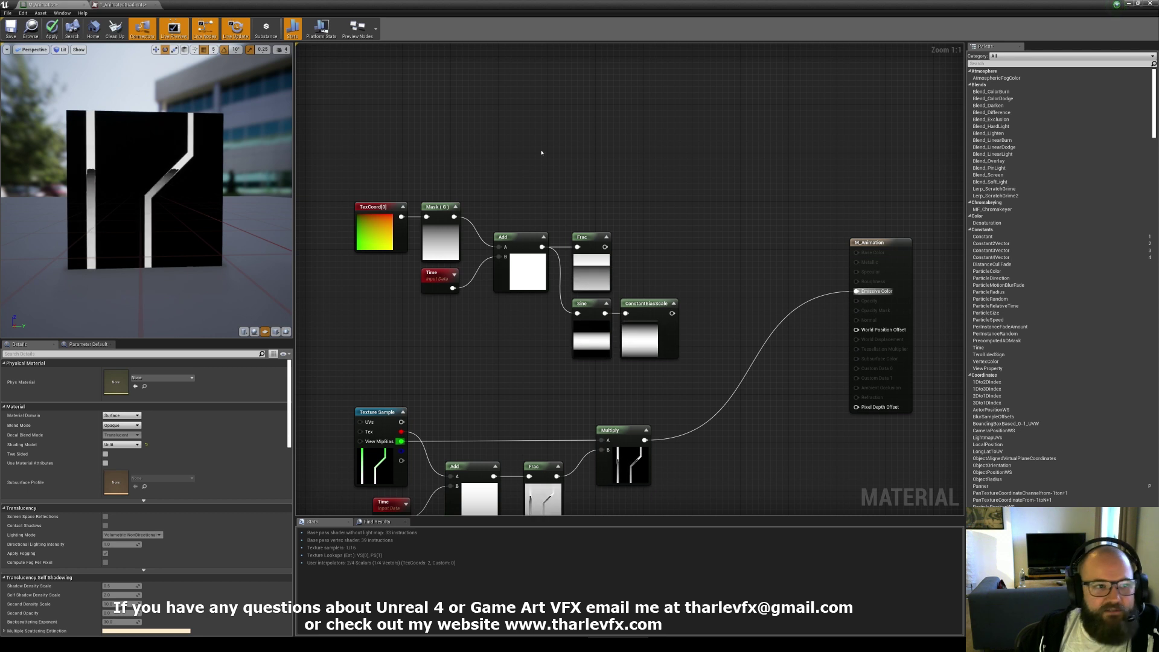
click(123, 5)
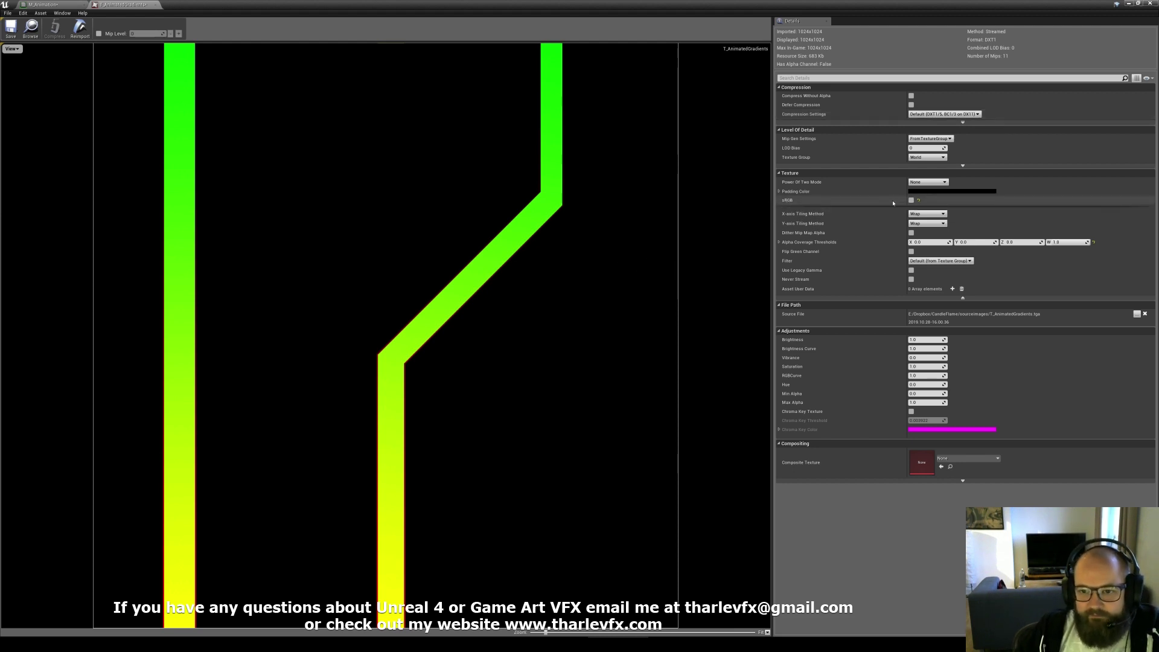
click(910, 200)
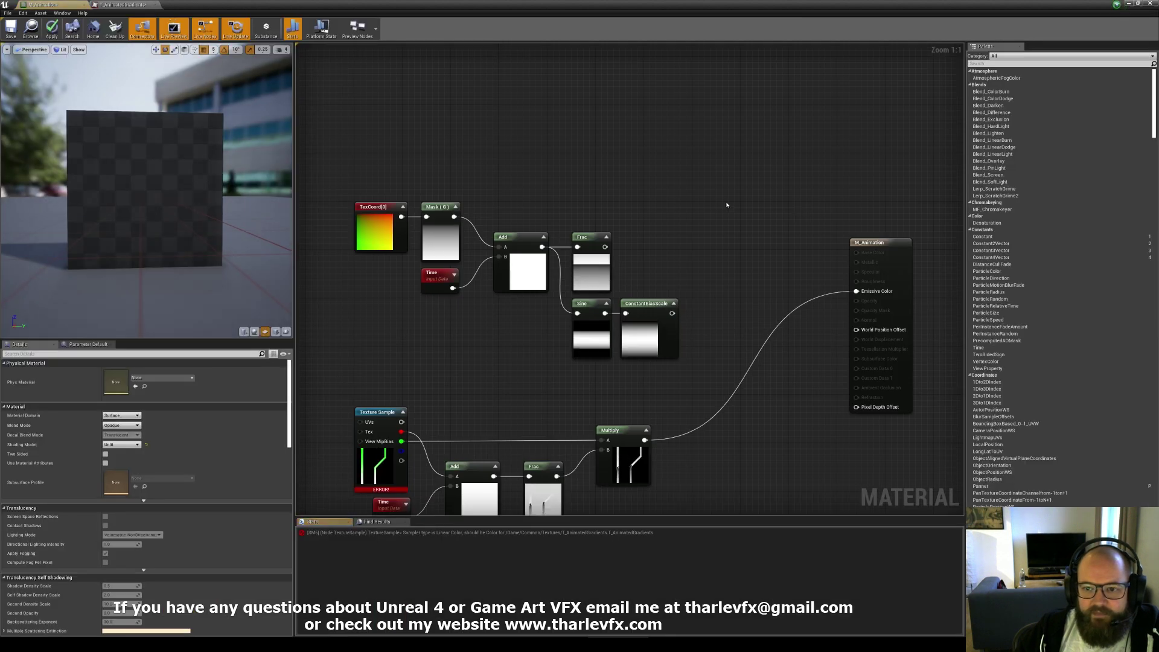
Set the Texture Sample node's sampler type to Color
right_drag(448, 405, 476, 256)
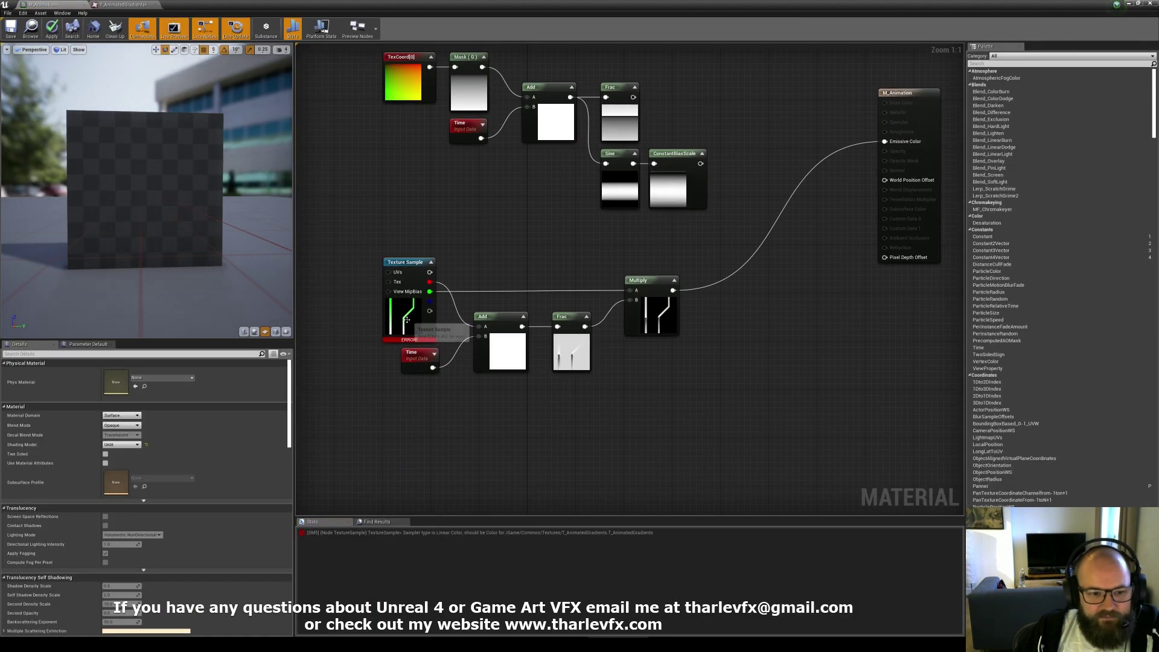
click(403, 317)
click(121, 462)
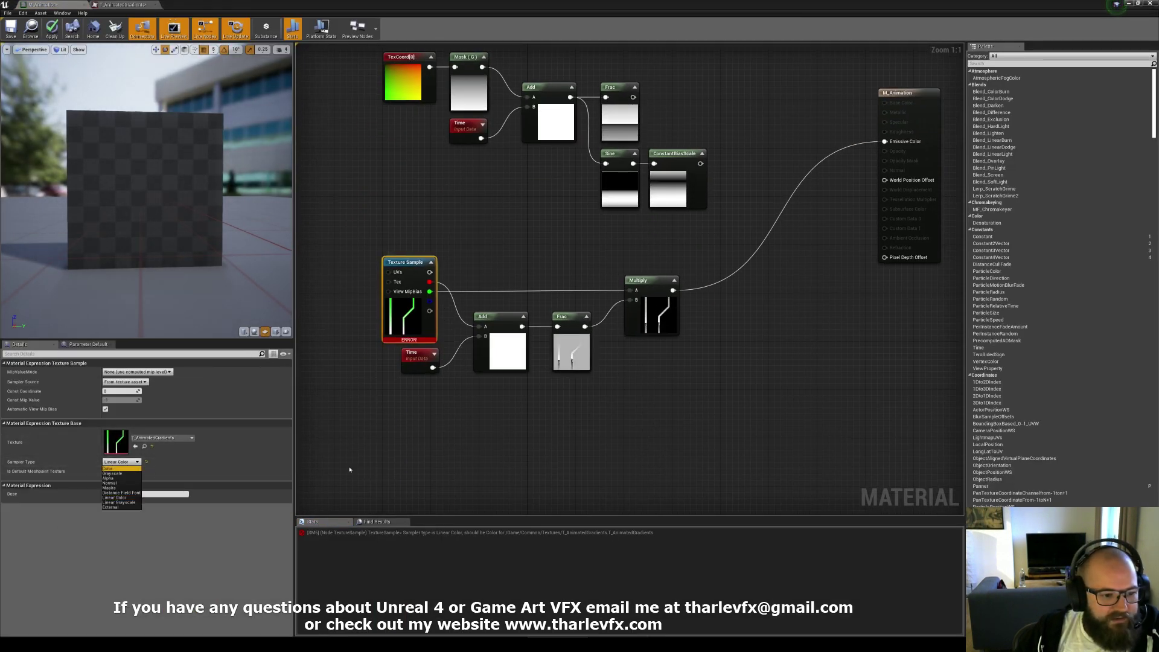
click(118, 472)
click(471, 242)
right_drag(470, 242, 449, 241)
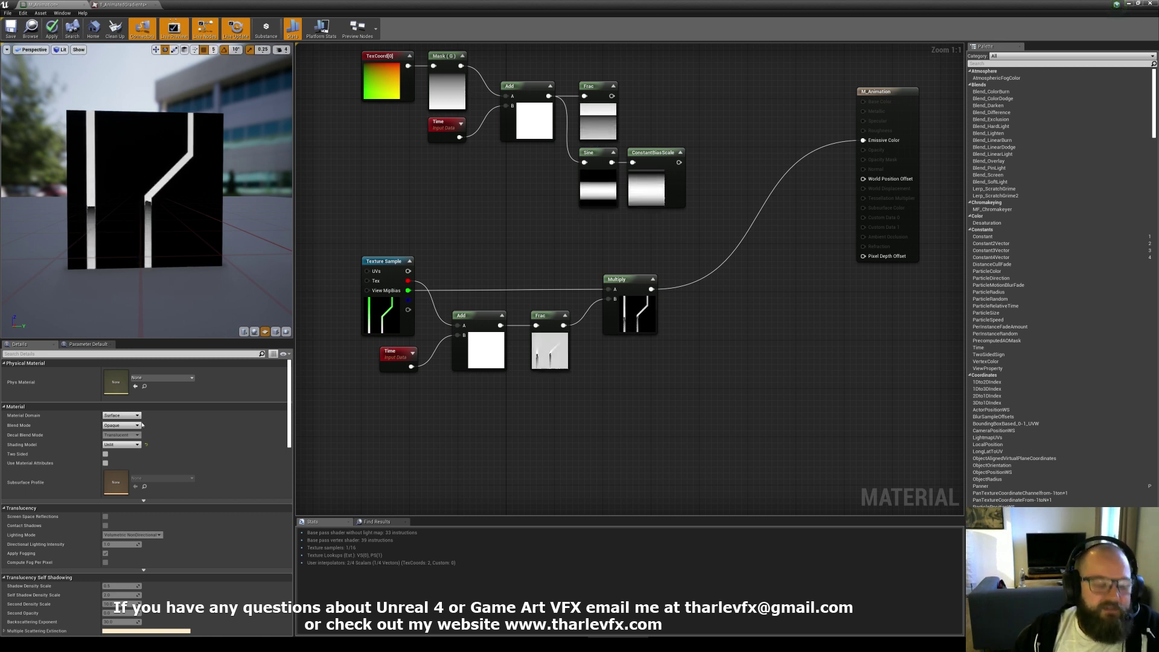
Turn sRGB off on T_AnimatedGradients and set the Texture Sample's sampler type to Linear Color
click(131, 4)
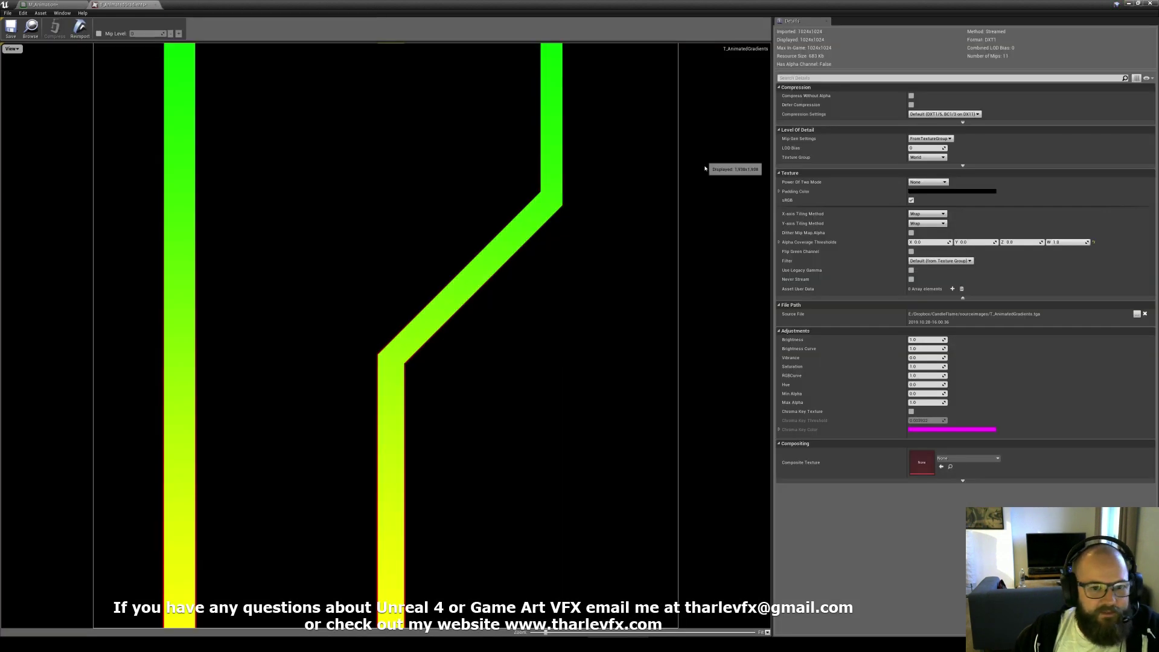
click(910, 200)
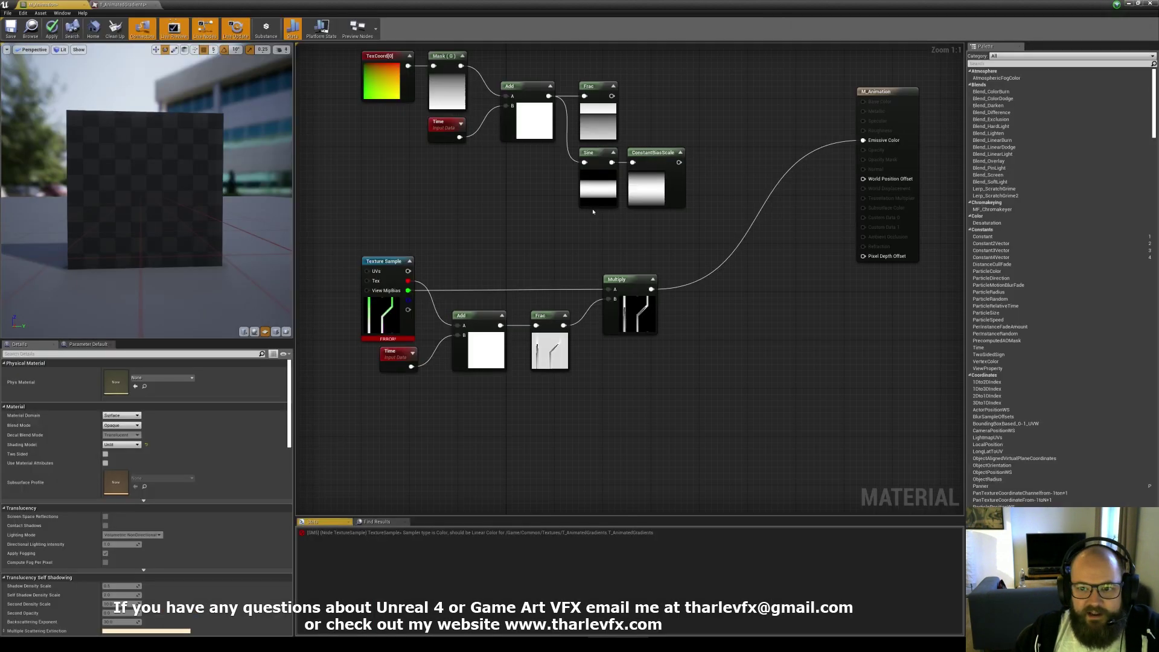
click(383, 314)
click(120, 461)
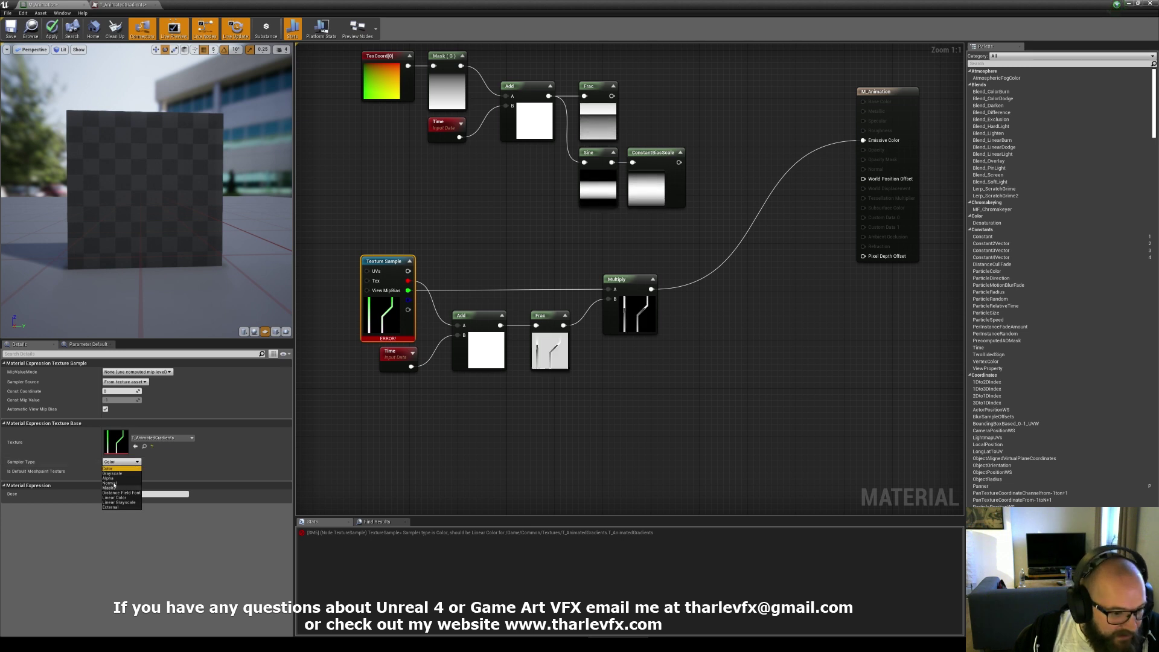
click(115, 497)
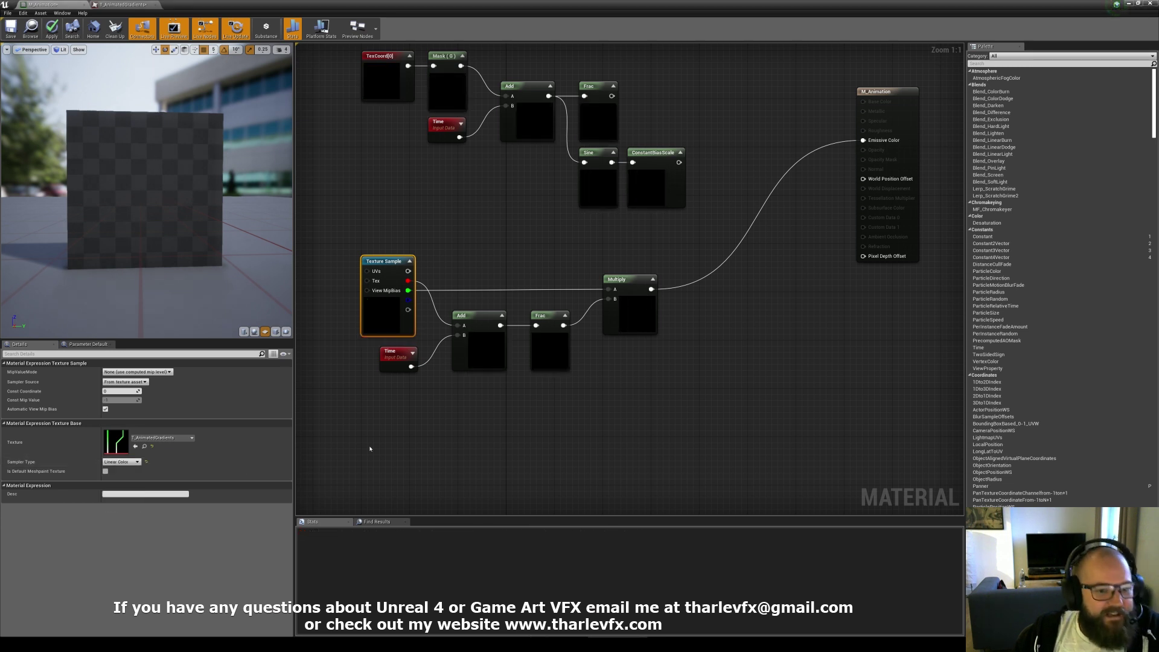
click(461, 240)
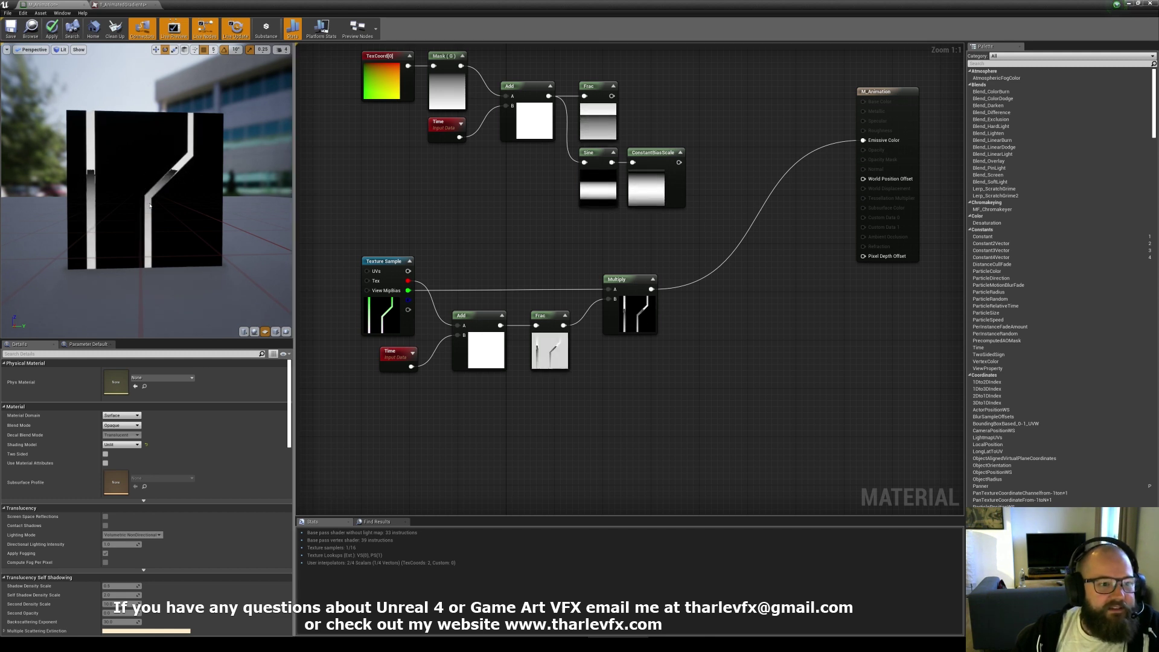
Try VectorDisplacementmap (RGBA8) compression on the gradient texture, reimport it, and inspect the material preview close up
click(120, 4)
click(944, 115)
click(942, 144)
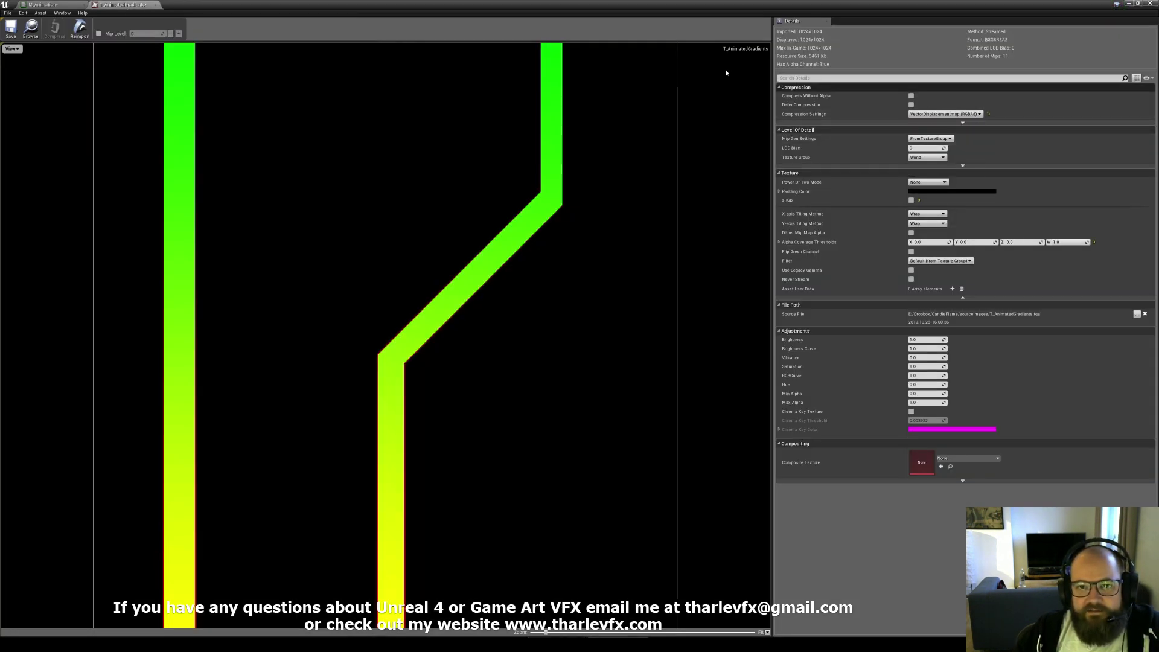
click(78, 34)
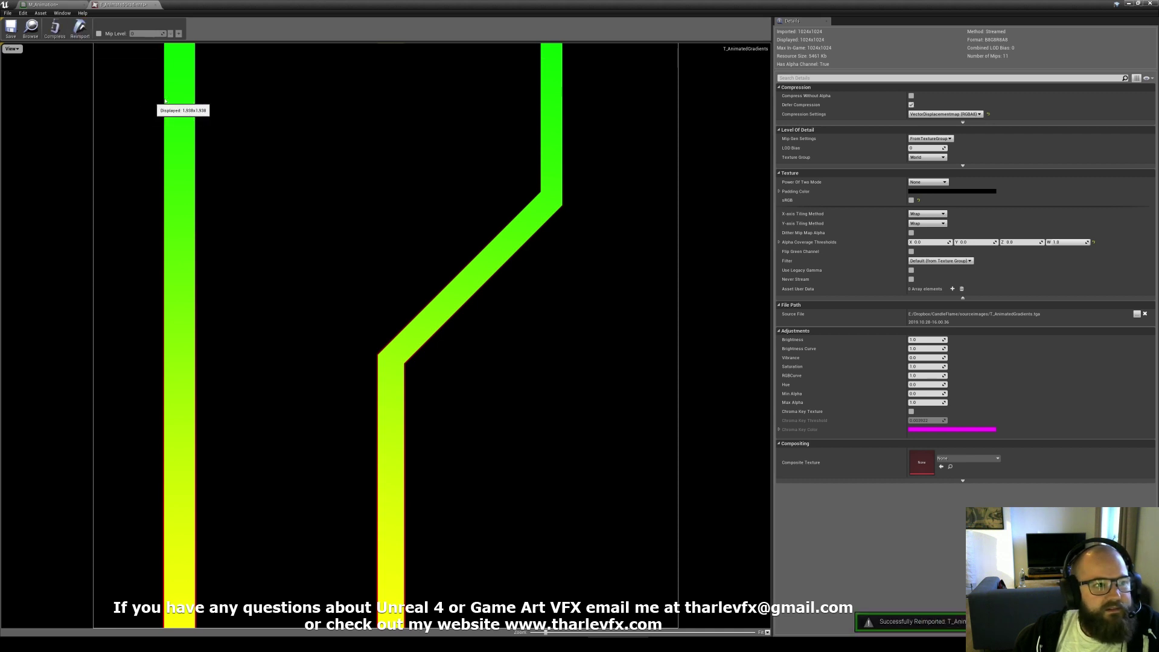
click(50, 4)
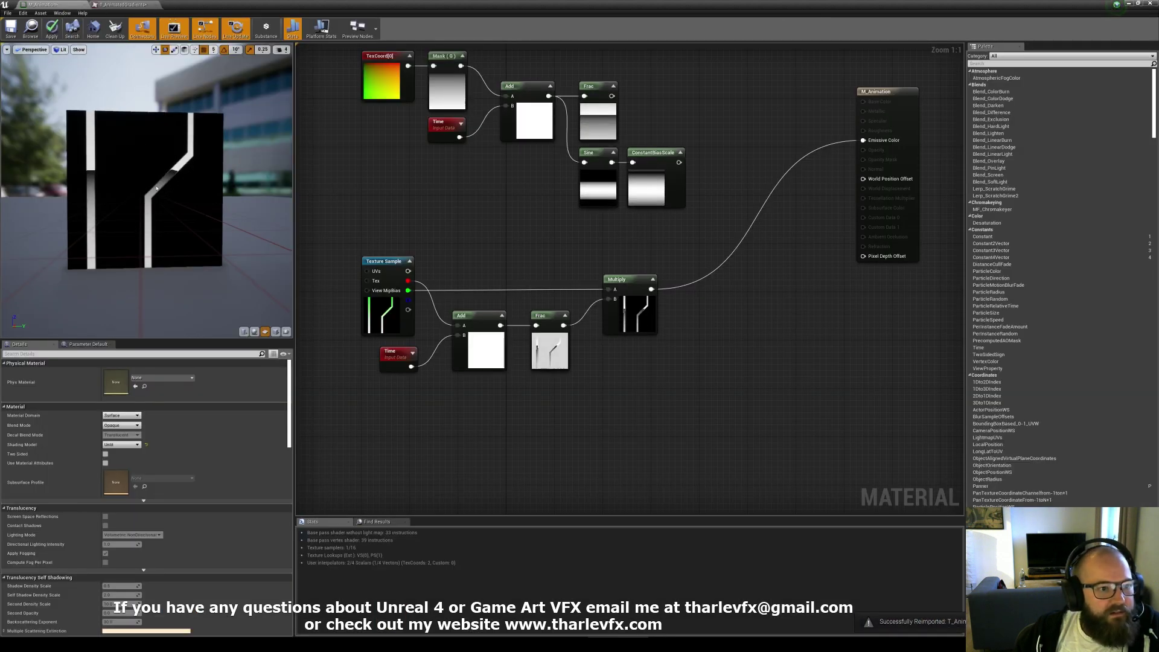
scroll(162, 234, up, 5)
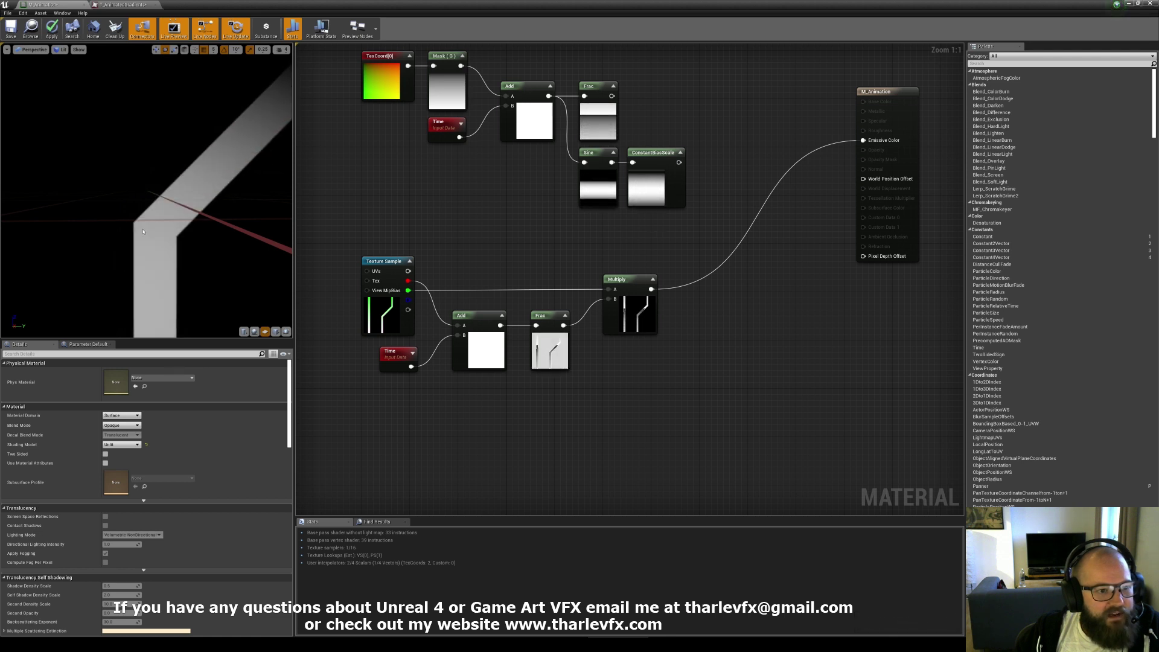
Try the Displacementmap (8/16bit) compression setting on the gradient texture
click(121, 4)
click(945, 114)
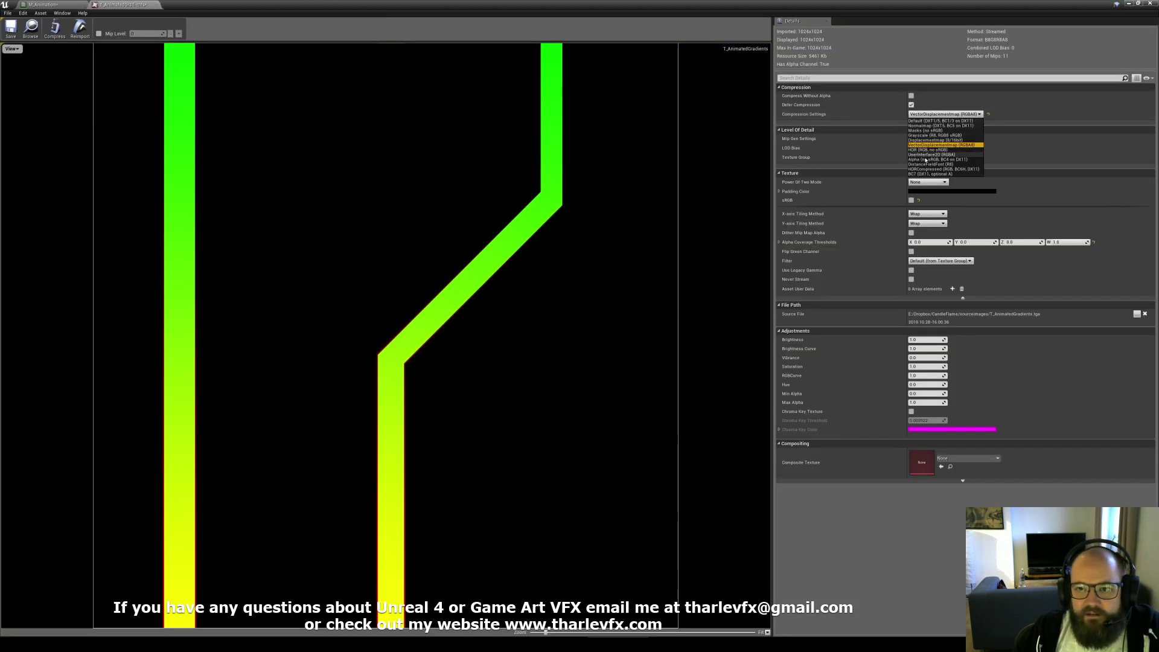
click(942, 140)
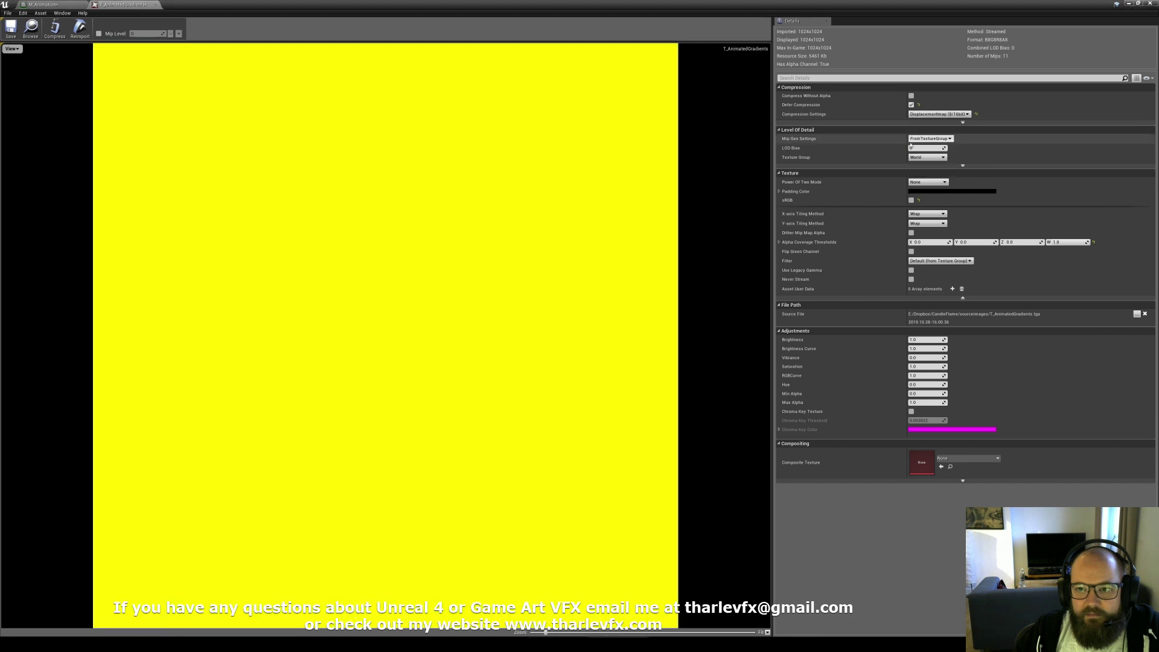
Restore the texture's compression to Default (DXT1/5, BC1/3 on DX11), reimport it, and check the animation on the preview plane
click(929, 114)
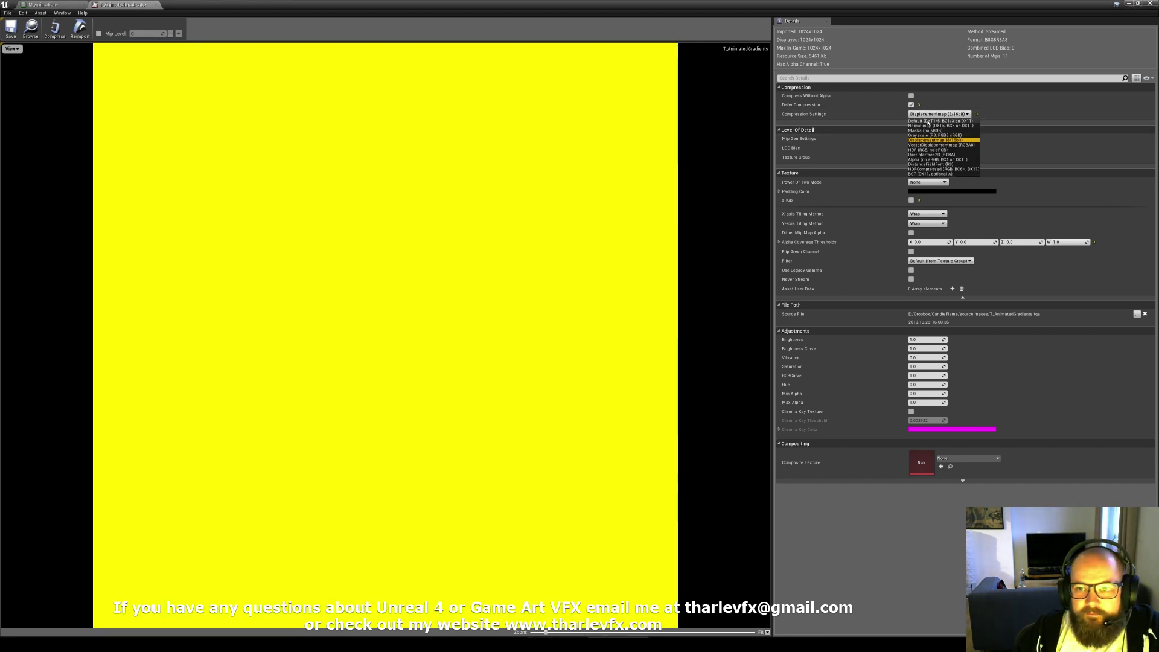
click(927, 120)
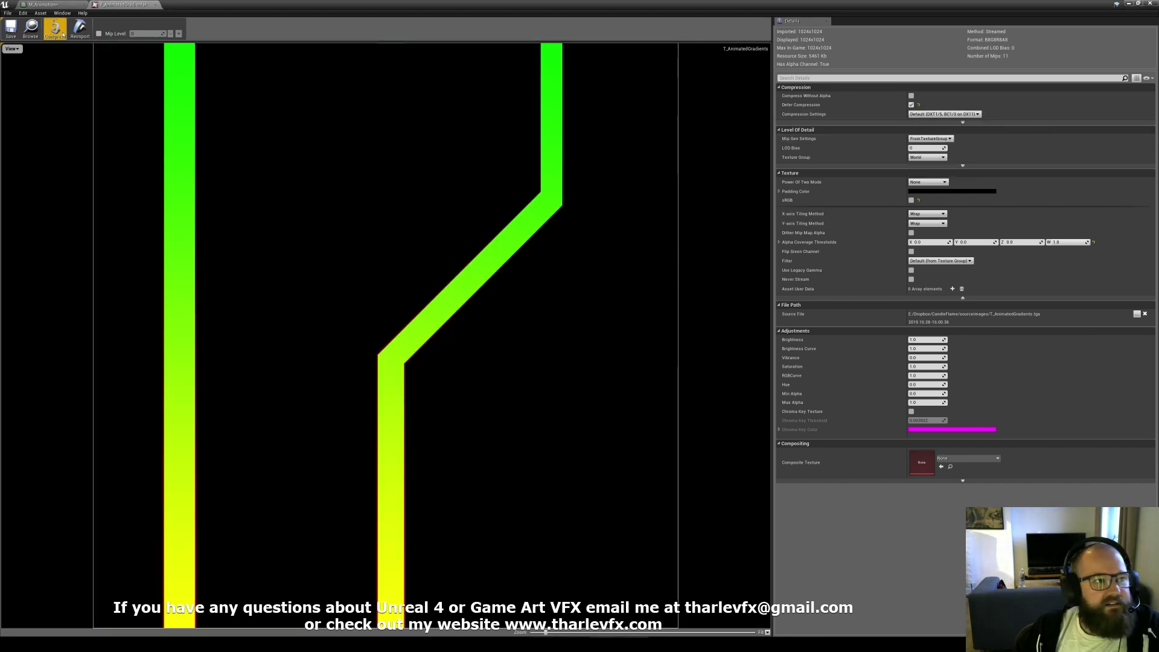
click(85, 32)
click(43, 5)
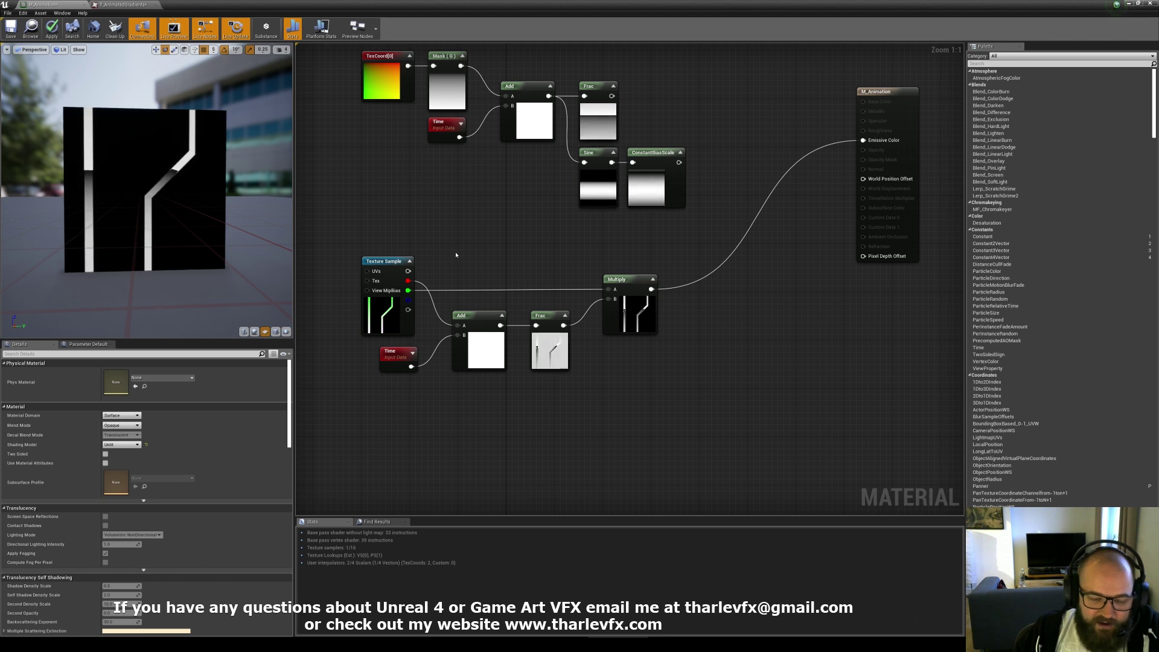
click(121, 5)
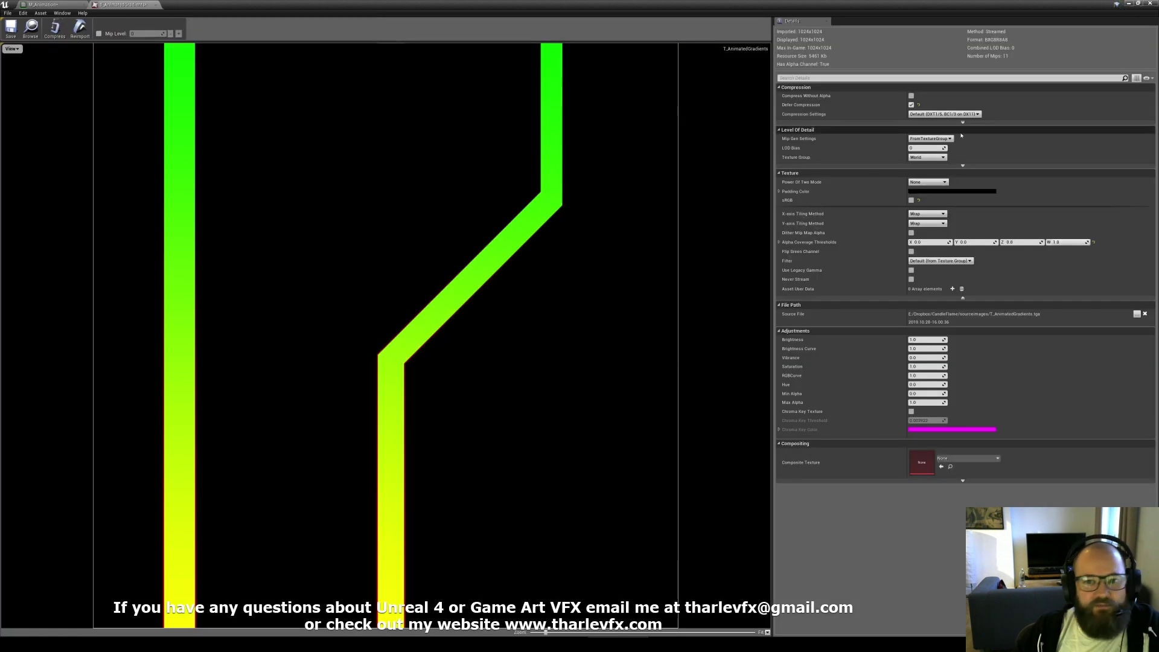
click(41, 5)
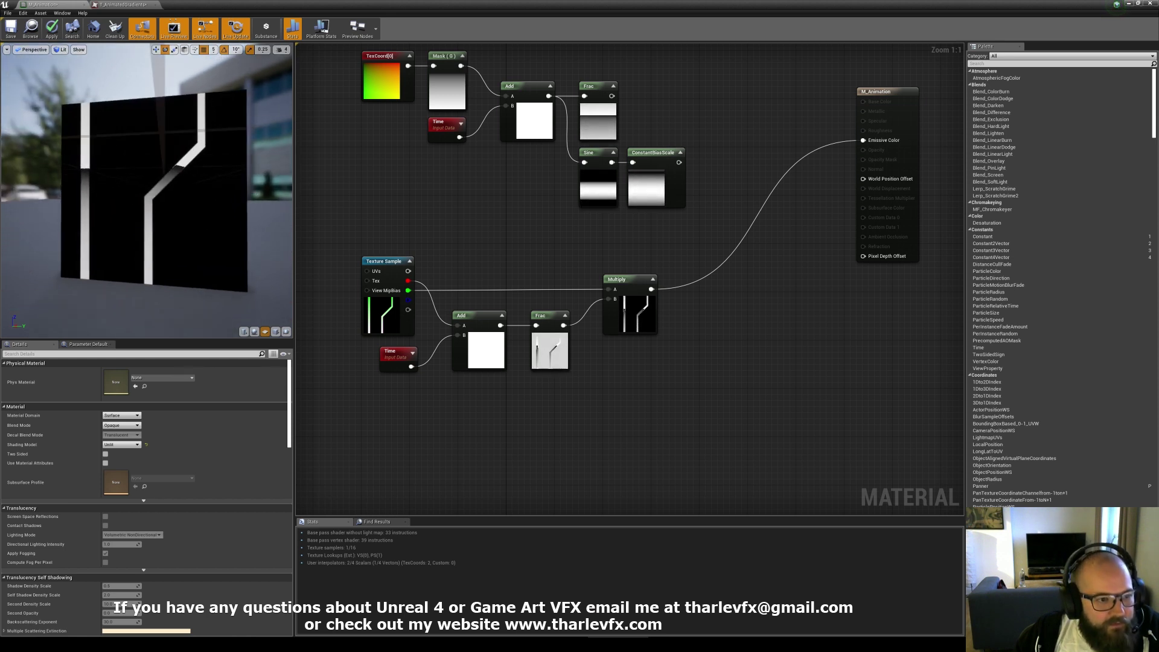
drag(157, 205, 190, 205)
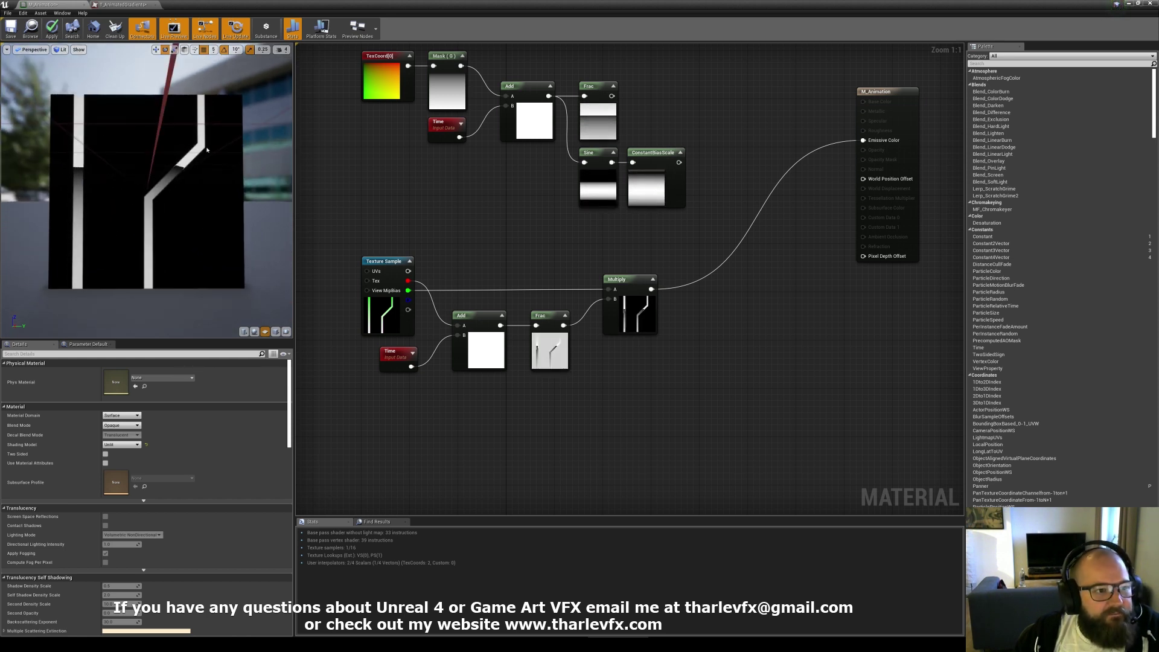
Make room beside the lower Time node and add a Multiply node with Time feeding input A
right_drag(455, 253, 513, 211)
drag(454, 311, 445, 333)
click(401, 355)
text(mul)
key(Return)
Add a scalar parameter named Speed as the Multiply's B input and feed the scaled time into Add
click(379, 352)
click(380, 353)
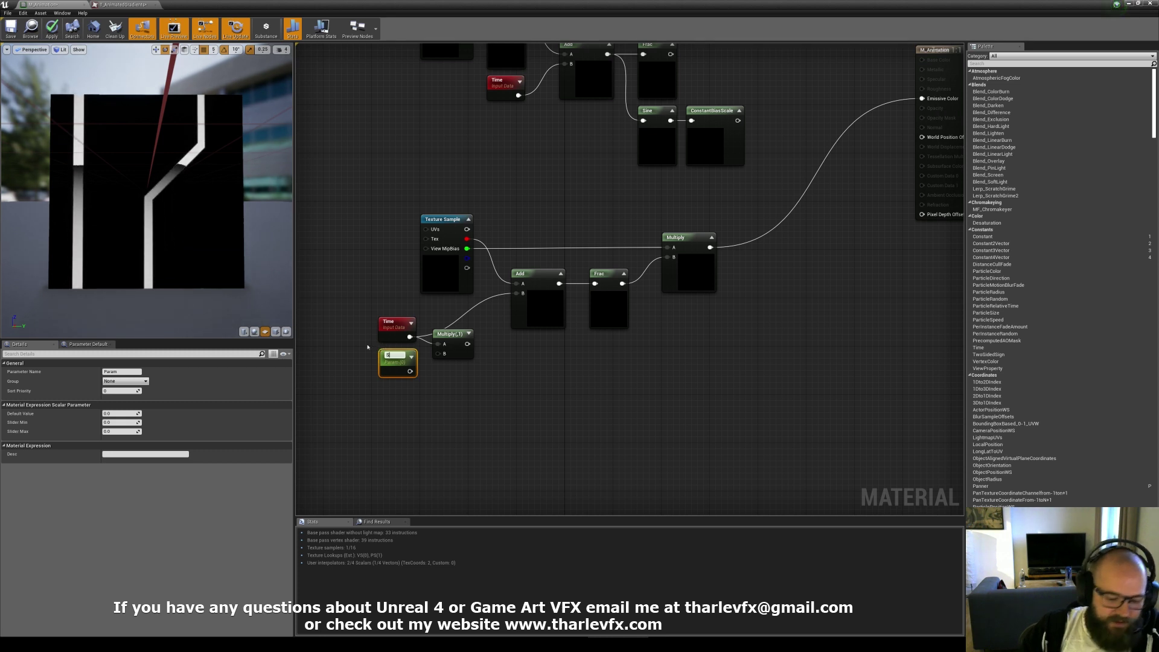
key(Return)
drag(410, 371, 516, 294)
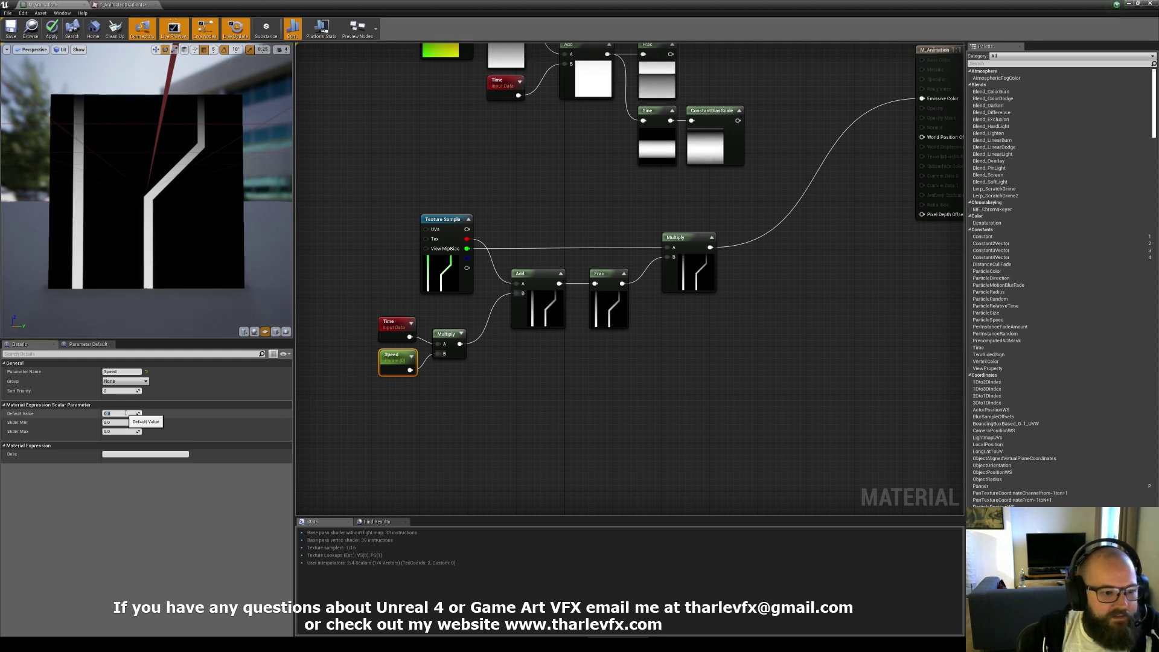
Adjust the Speed parameter's default value, trying 50 and 3 to compare the animation's pace in the preview
key(Return)
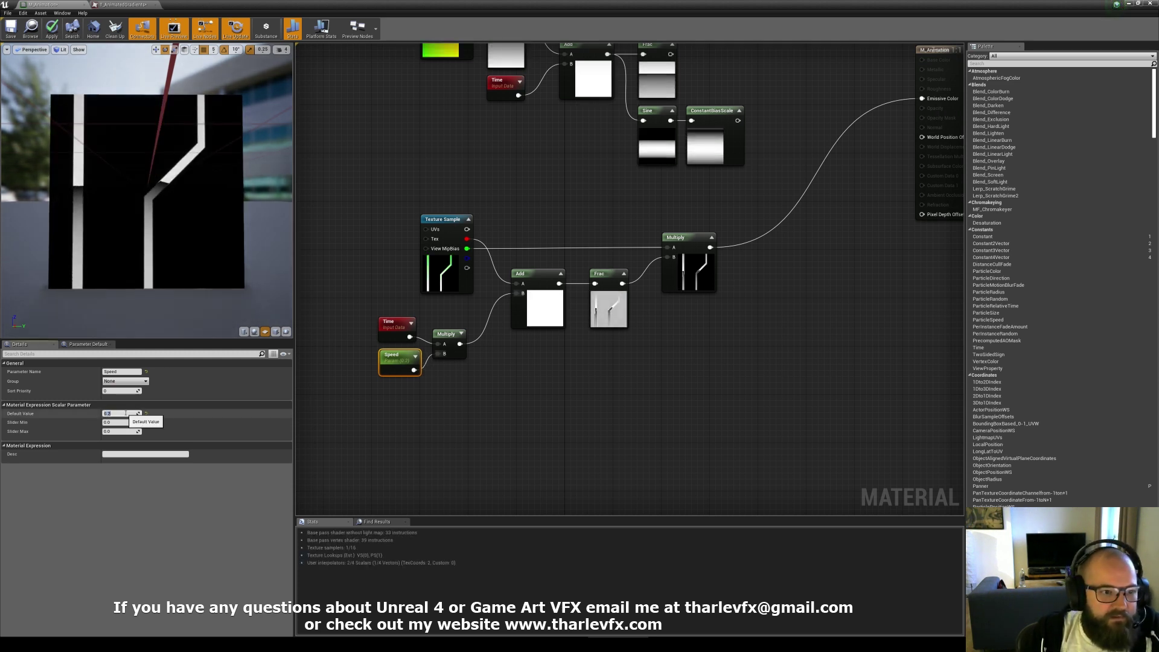
text(50)
key(Return)
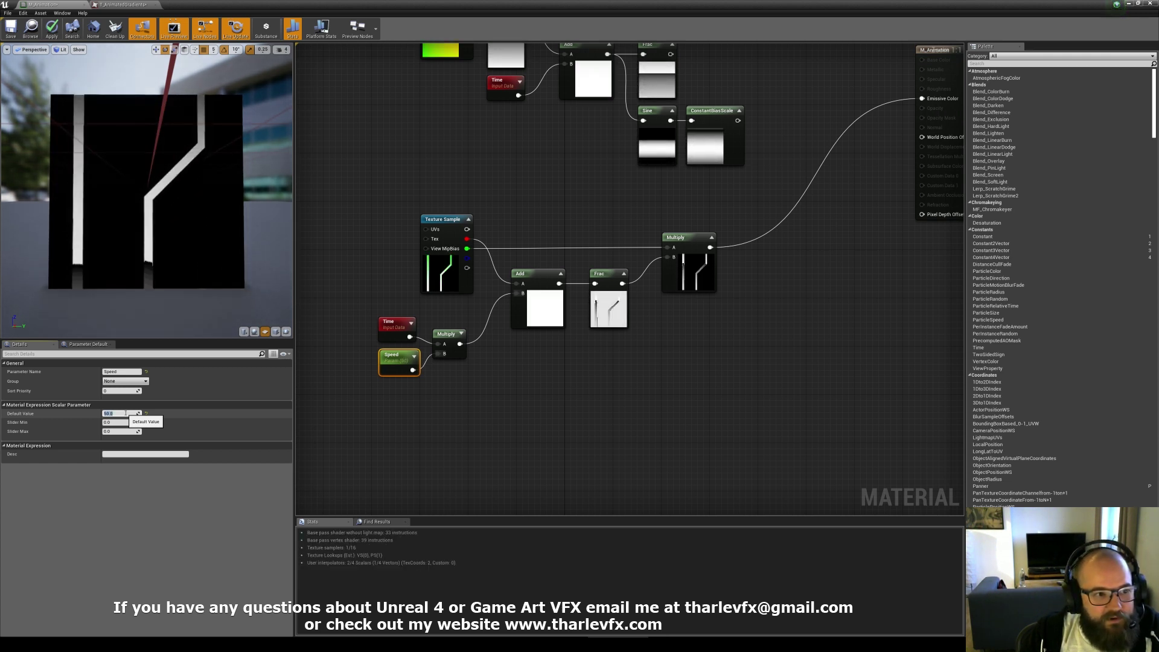
text(3)
key(Return)
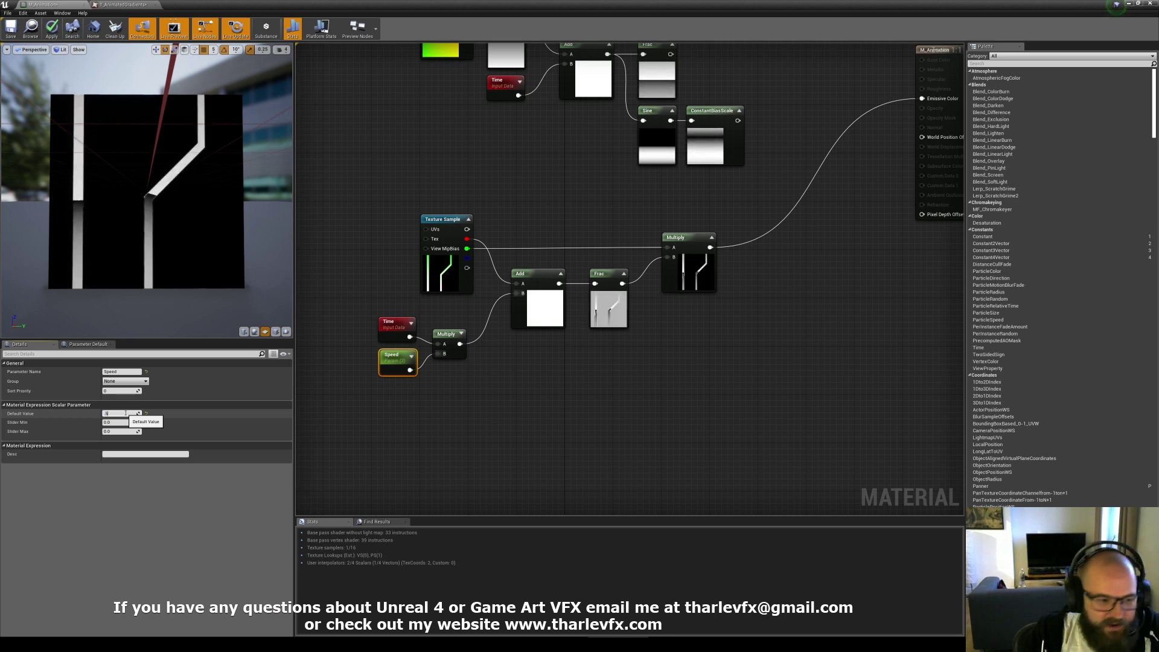
key(Return)
Move the final Multiply and the Frac node toward the material output to open space after Add
click(690, 348)
right_drag(698, 295, 633, 295)
drag(636, 290, 746, 290)
click(543, 311)
drag(543, 311, 664, 311)
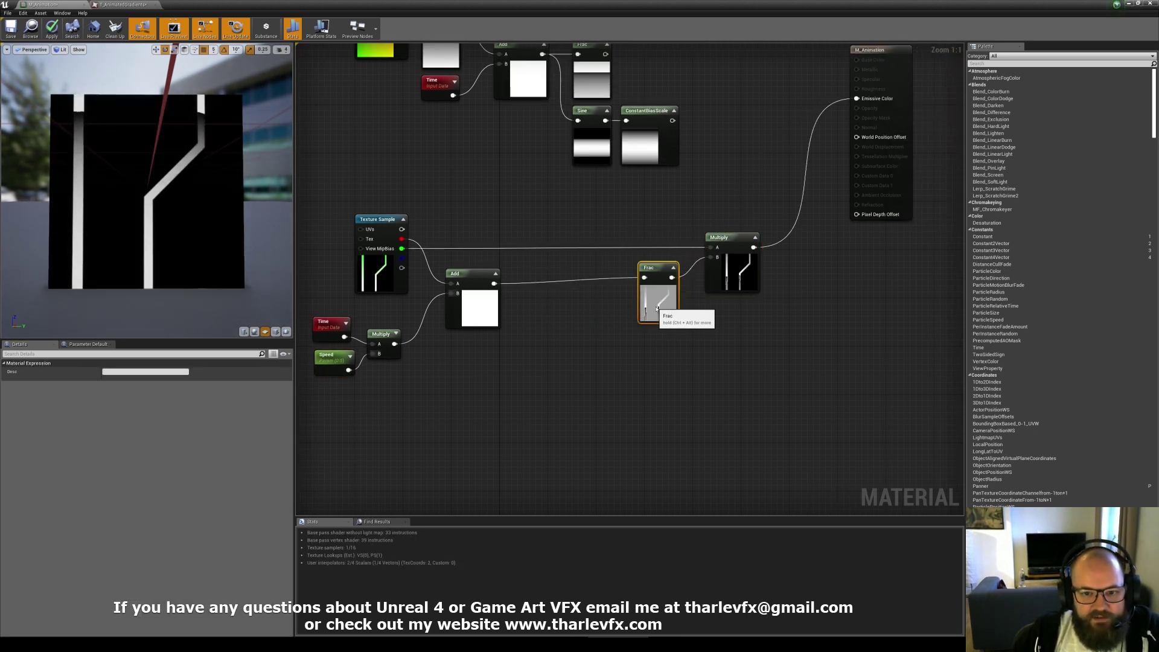
click(530, 290)
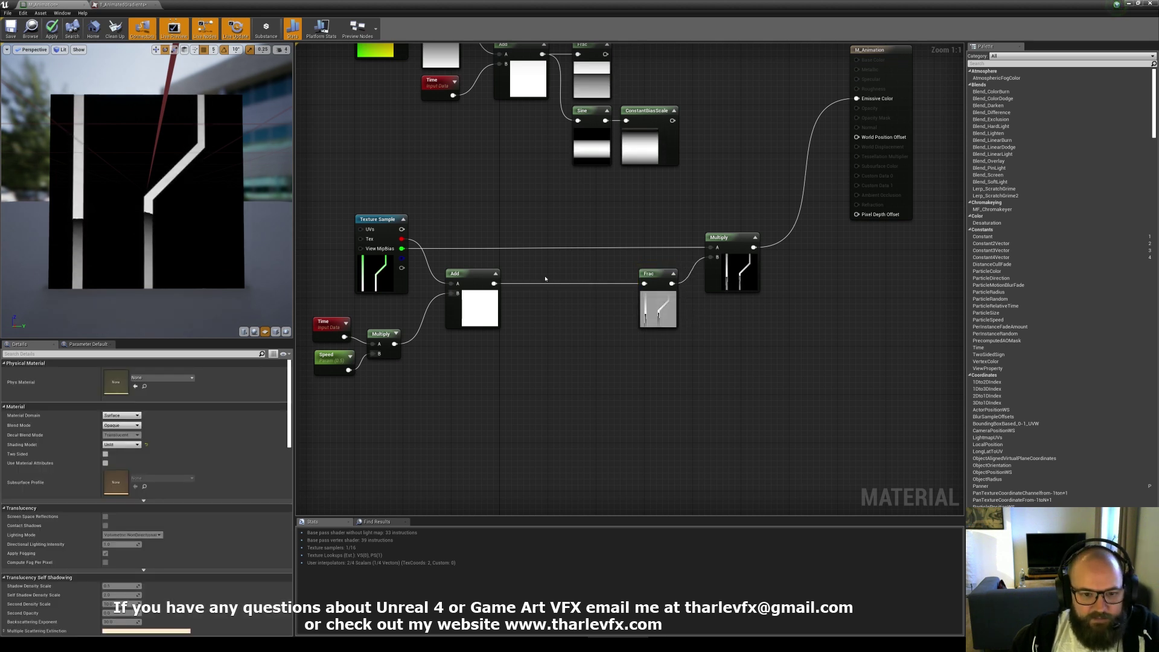
Add a Multiply node taking Add's output in A, and create a scalar parameter named Banding below it
key(m)
click(539, 273)
drag(494, 283, 546, 287)
click(537, 312)
key(s)
click(537, 309)
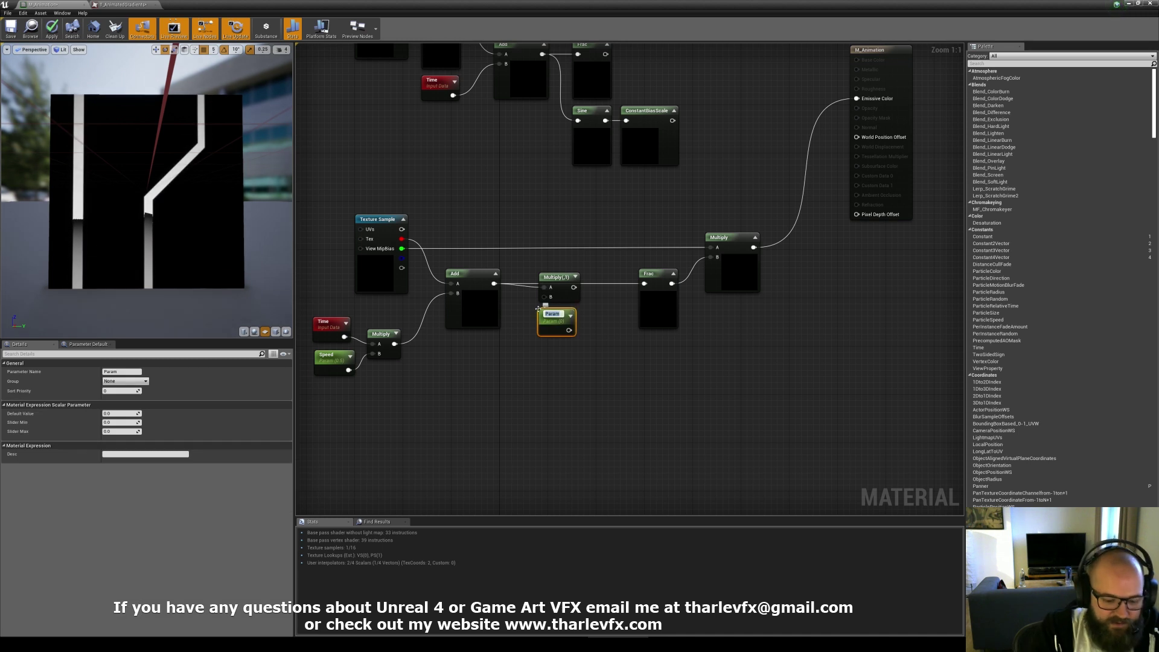
text(Banding)
key(Return)
Connect Banding to the new Multiply's B input, route the Multiply into Frac, and tidy both nodes' placement
drag(568, 329, 548, 297)
drag(566, 287, 552, 319)
drag(551, 324, 560, 321)
click(559, 338)
Set the Banding parameter's default value to 5
click(560, 323)
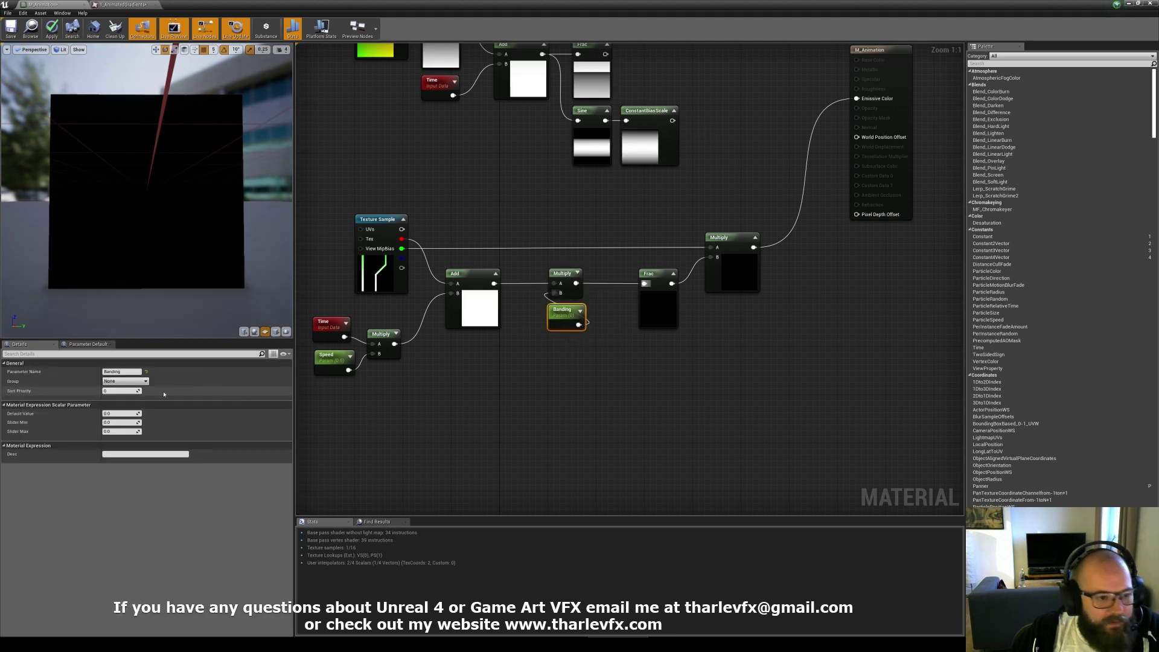
click(131, 413)
text(5)
key(Return)
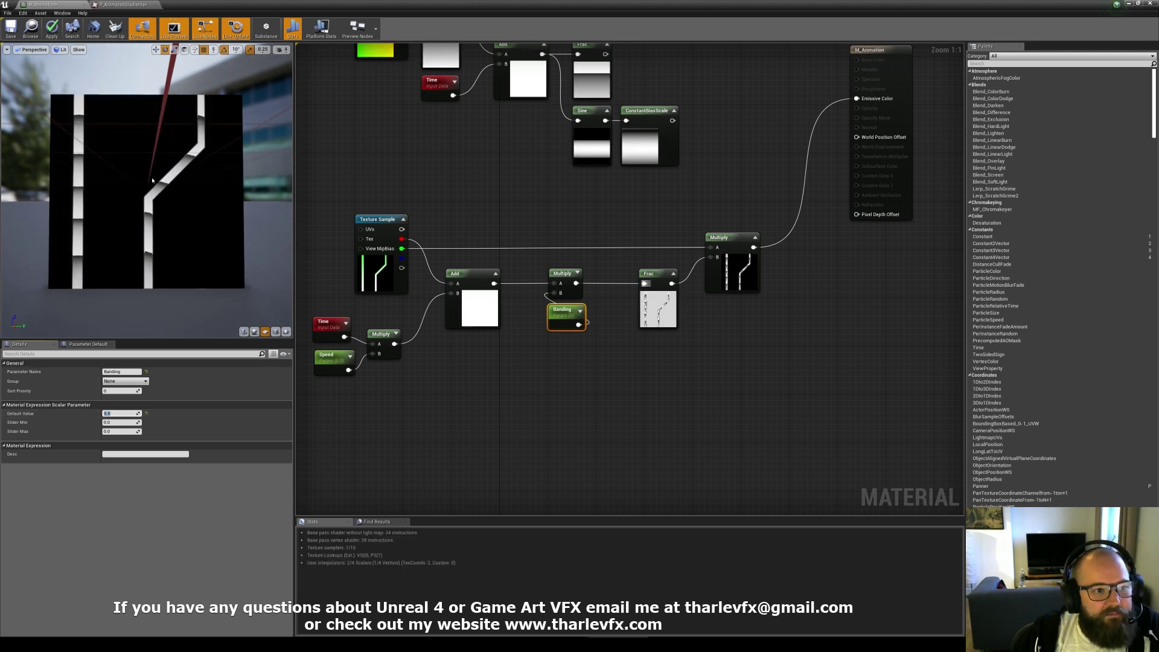
Set the Banding parameter's default value to 0.2
click(653, 309)
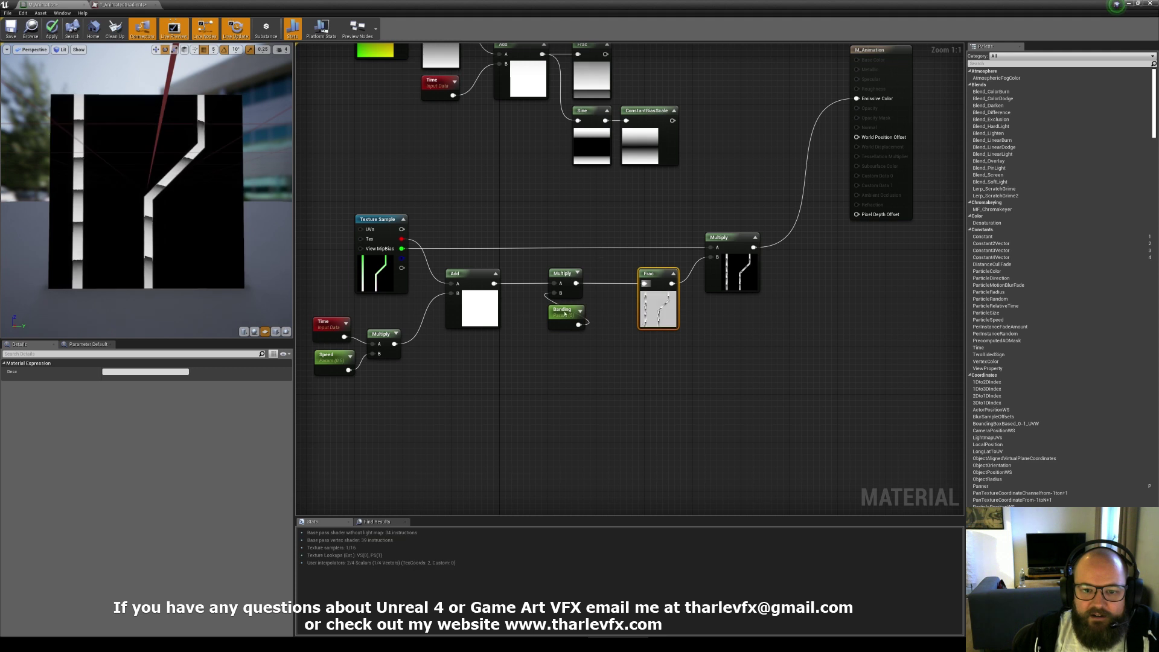
click(536, 346)
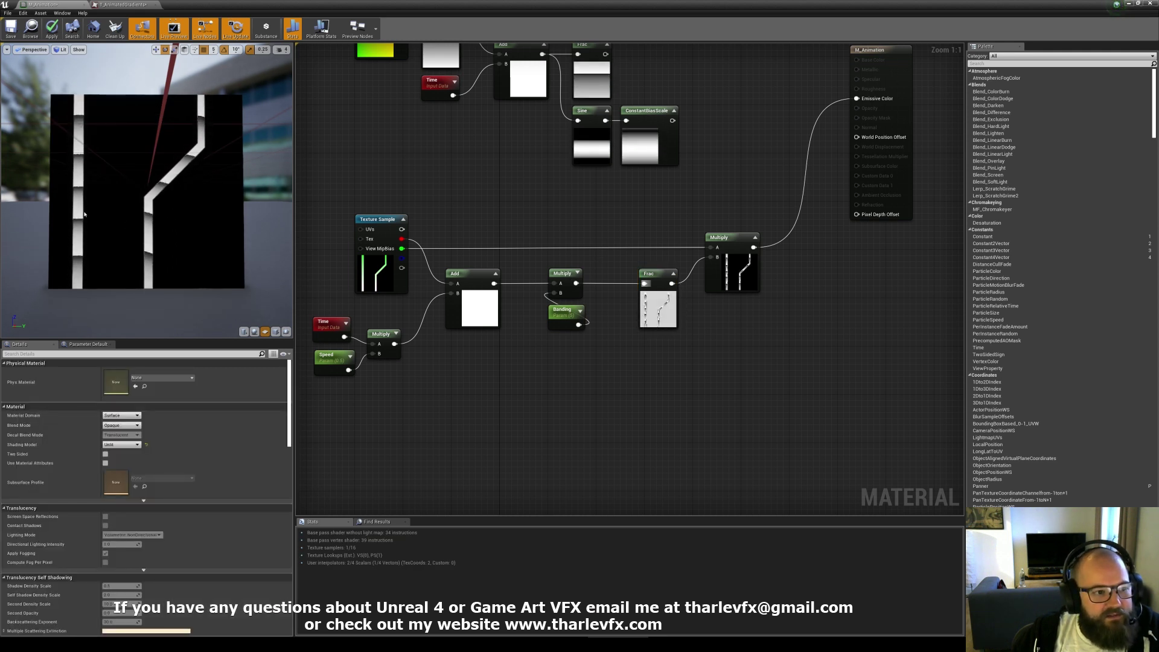
click(564, 312)
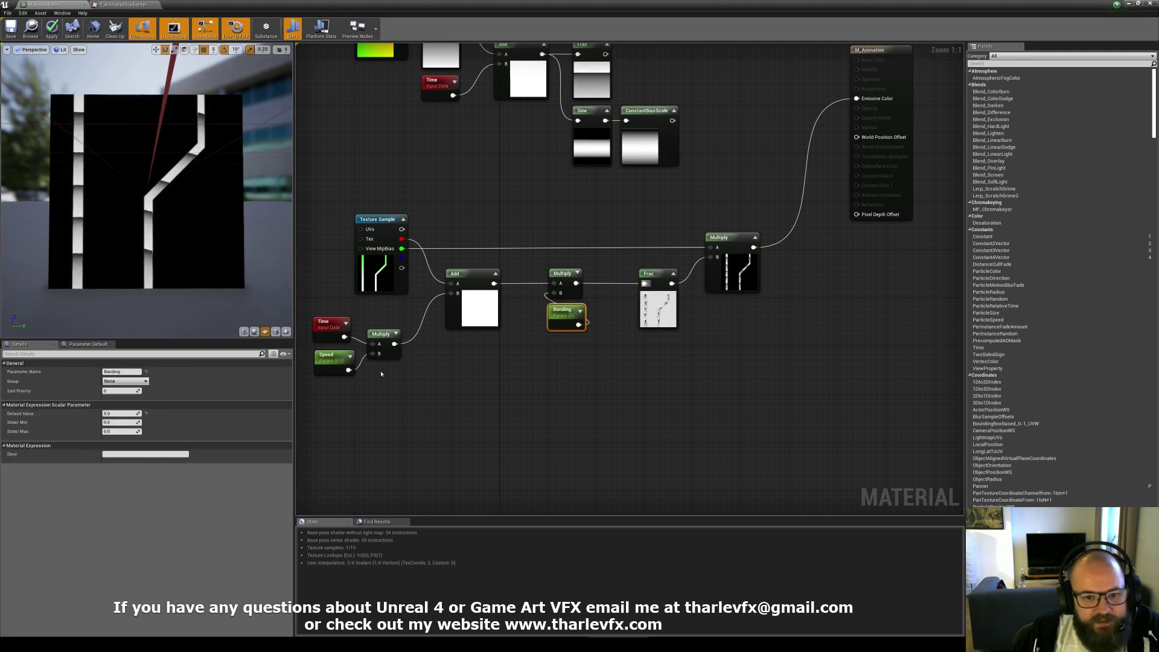
click(123, 413)
text(0.2)
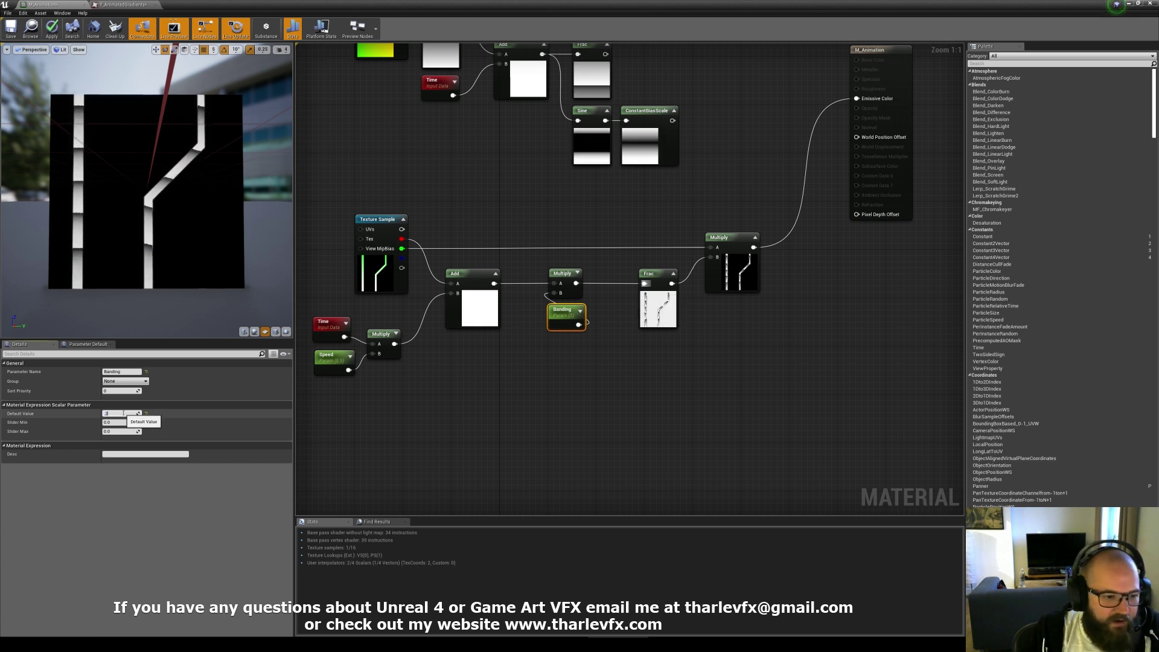
key(Return)
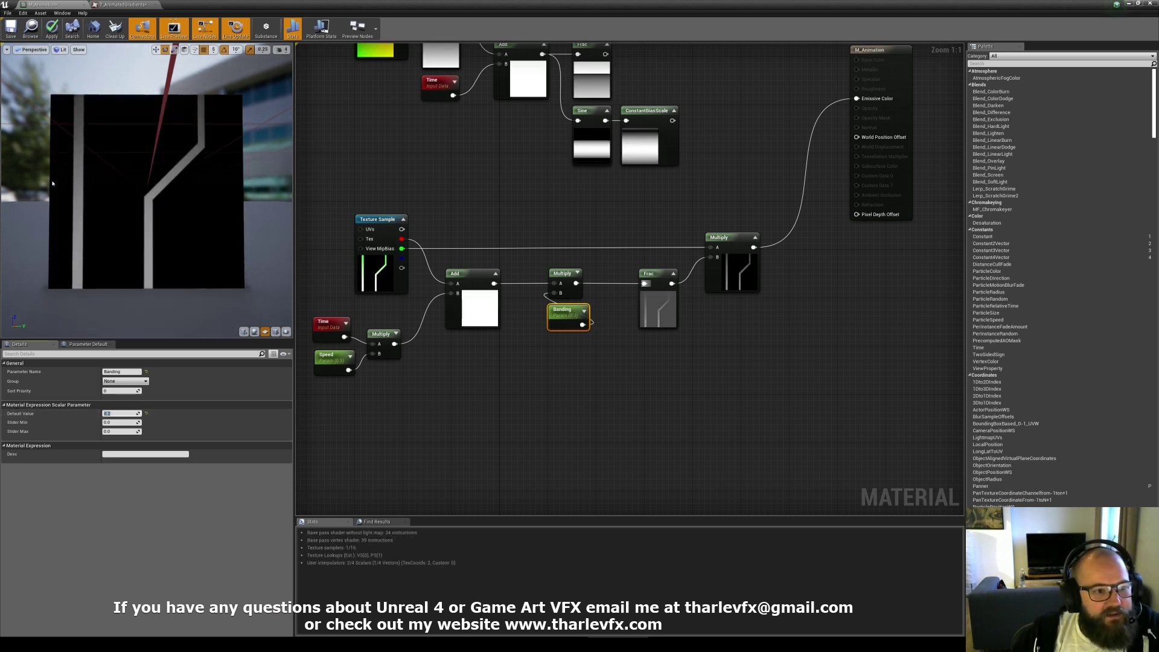
Add a Subtract node taking the final Multiply's output in A, with its constant B set to 0.5
right_drag(716, 328, 538, 342)
click(603, 193)
drag(575, 261, 615, 247)
text(sub)
key(Return)
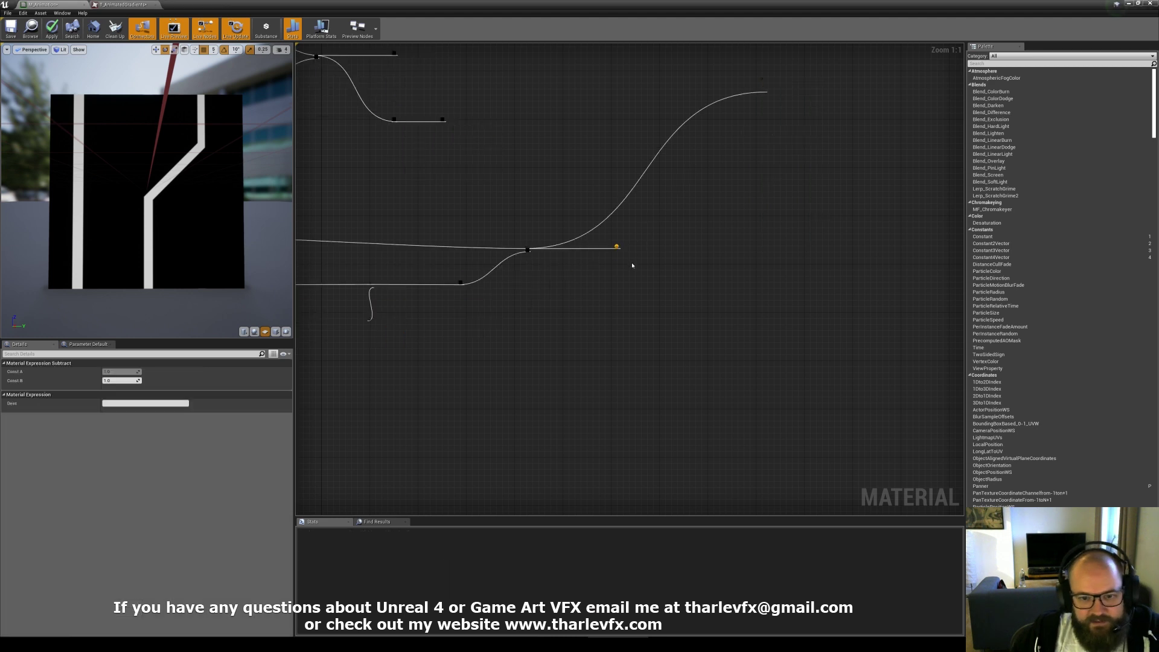
key(Return)
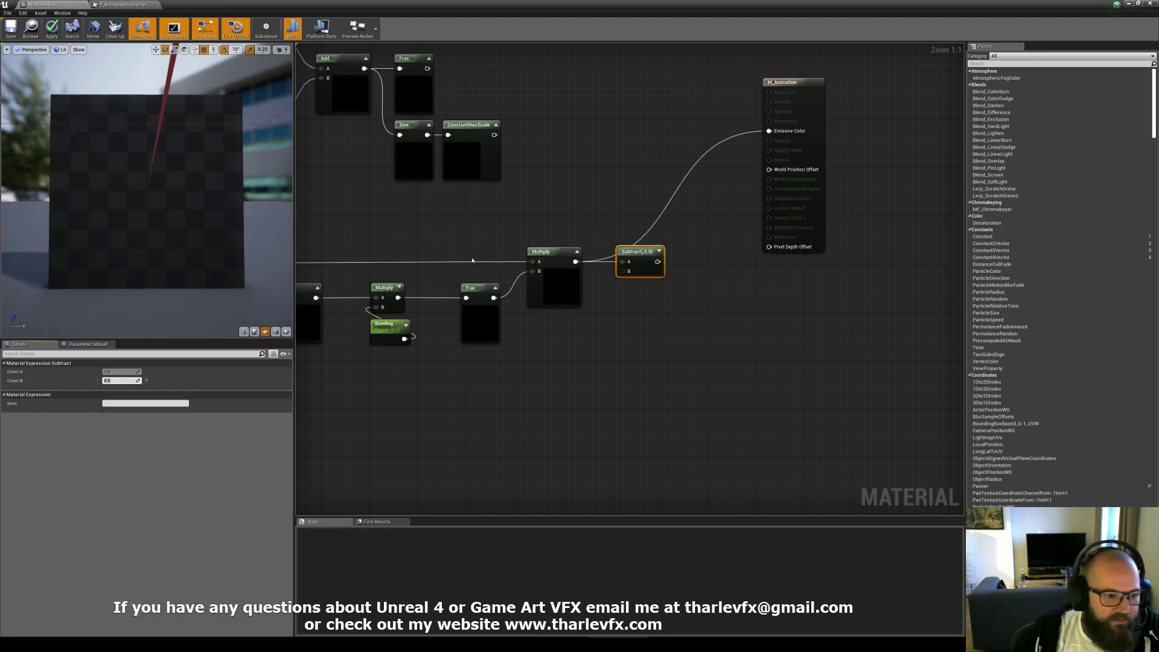
Connect the Subtract node to Emissive Color and move it closer to the final Multiply
drag(660, 261, 770, 131)
click(636, 224)
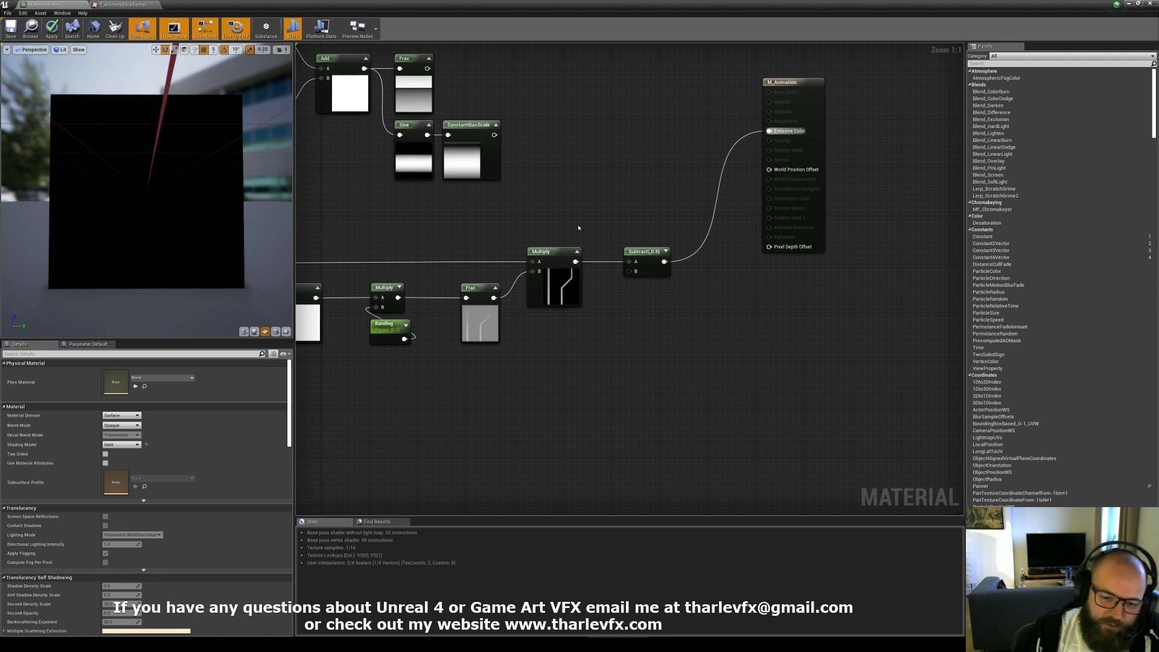
drag(636, 254, 618, 254)
click(615, 238)
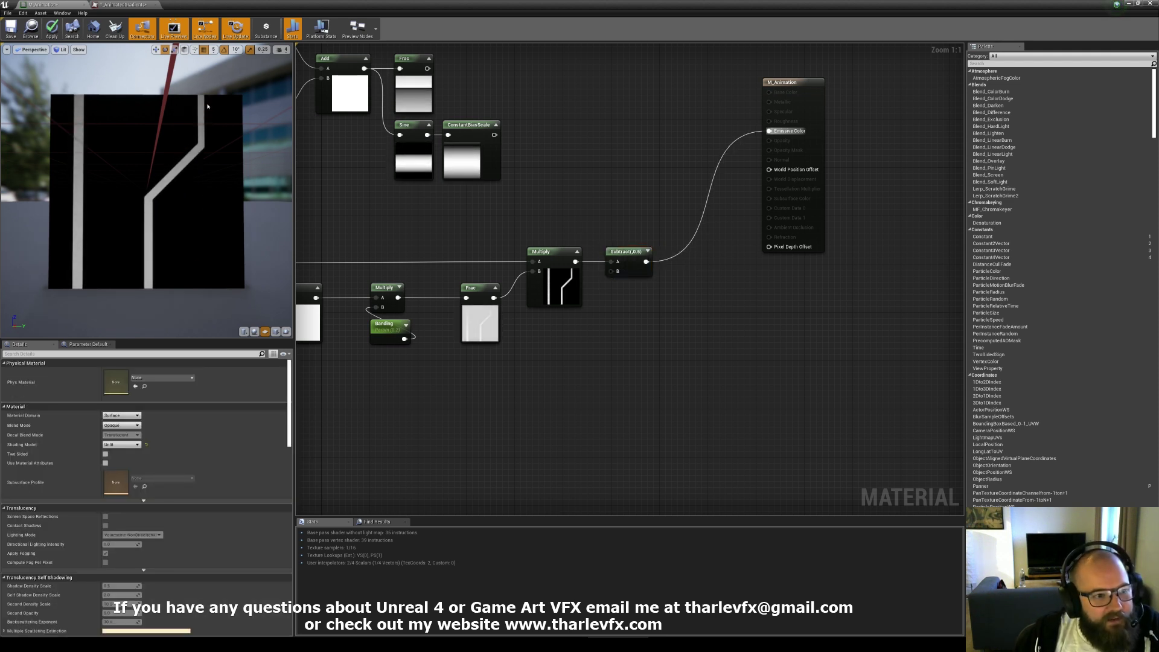
Delete the Frac node between the Banding Multiply and the final Multiply, and create a Sine node there
right_drag(519, 342, 639, 346)
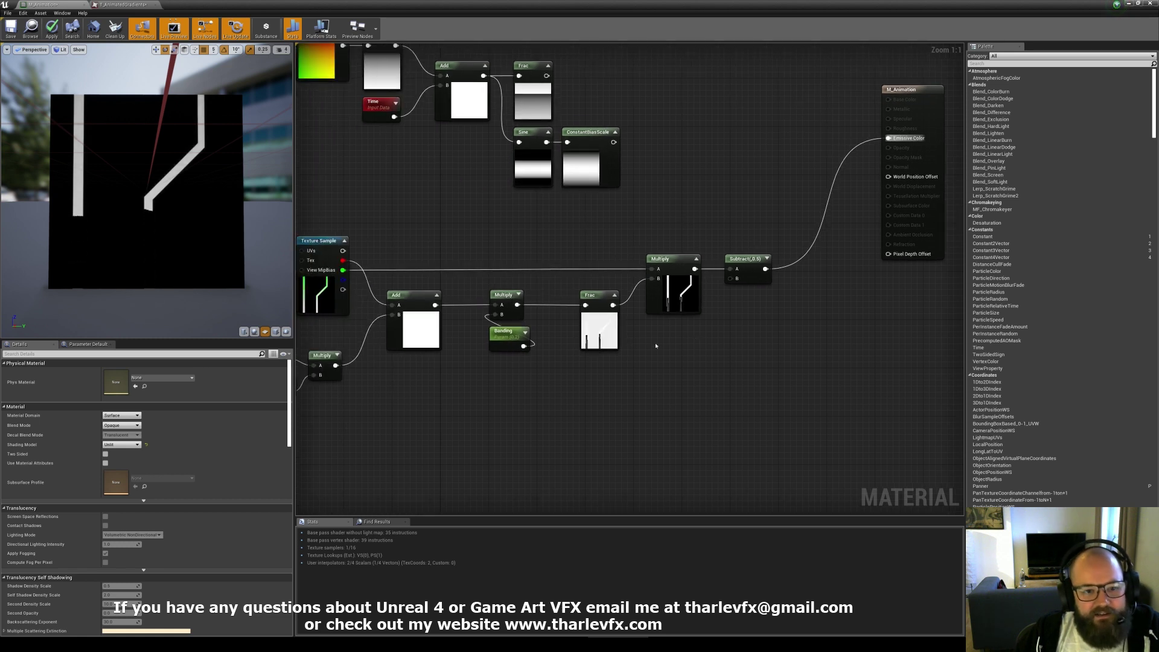
click(600, 331)
key(Delete)
right_click(566, 304)
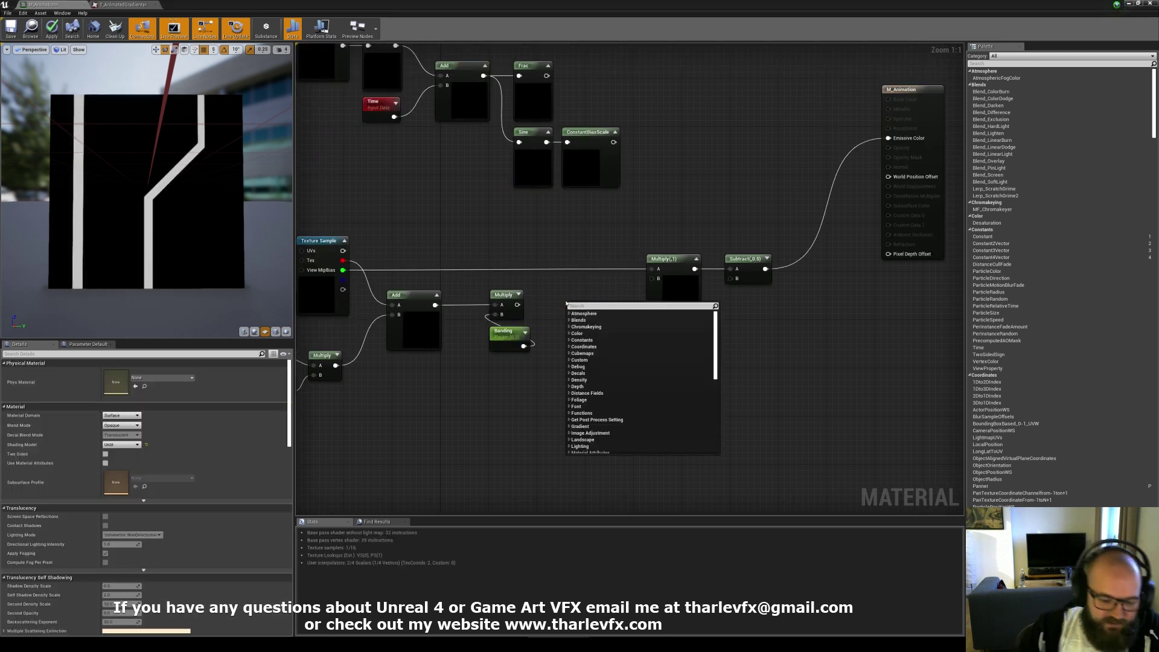
text(sine)
key(Return)
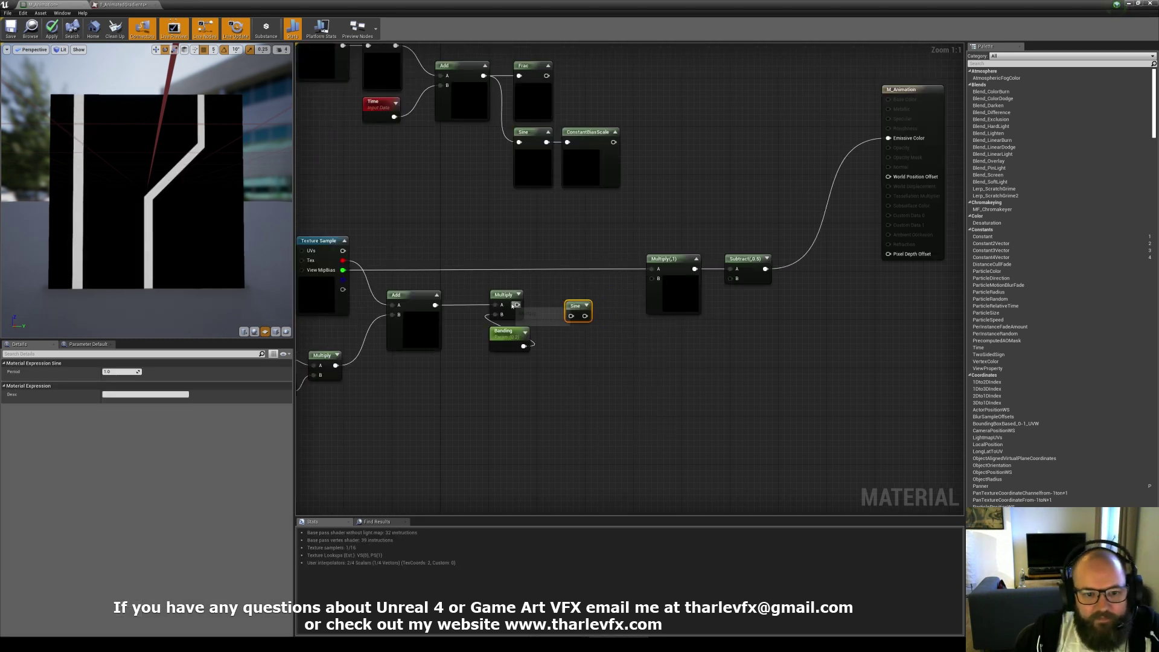
Route the Banding Multiply through Sine into the final Multiply's B input, and align the Sine node with the chain
drag(514, 305, 592, 316)
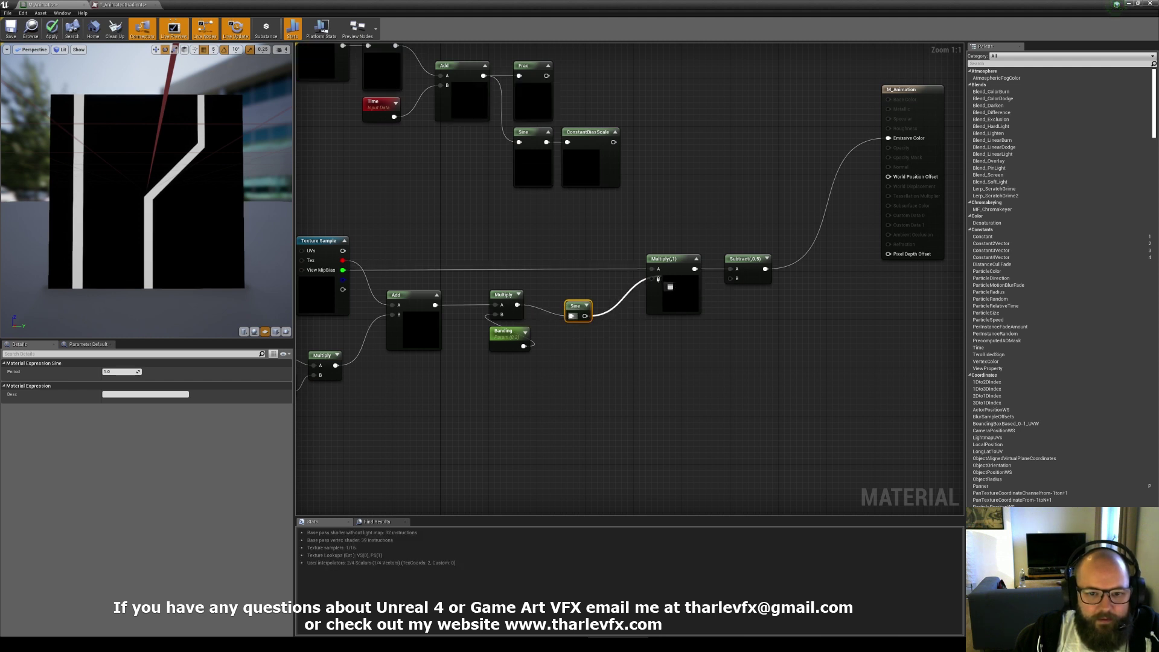
drag(651, 278, 651, 279)
drag(574, 306, 577, 301)
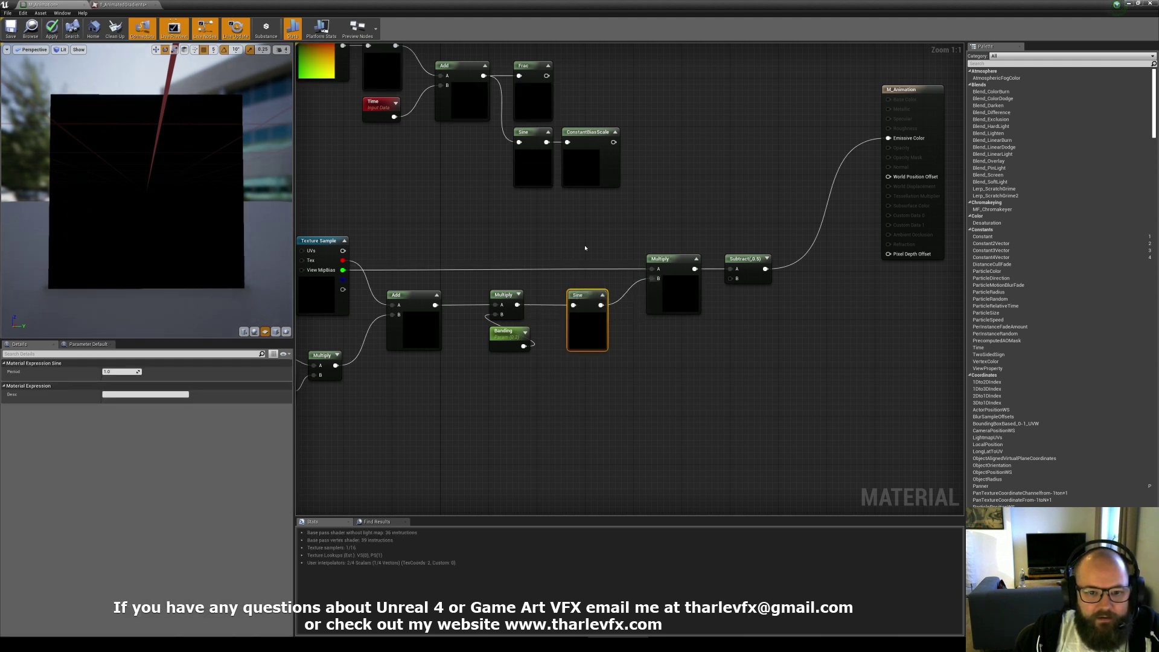
click(713, 347)
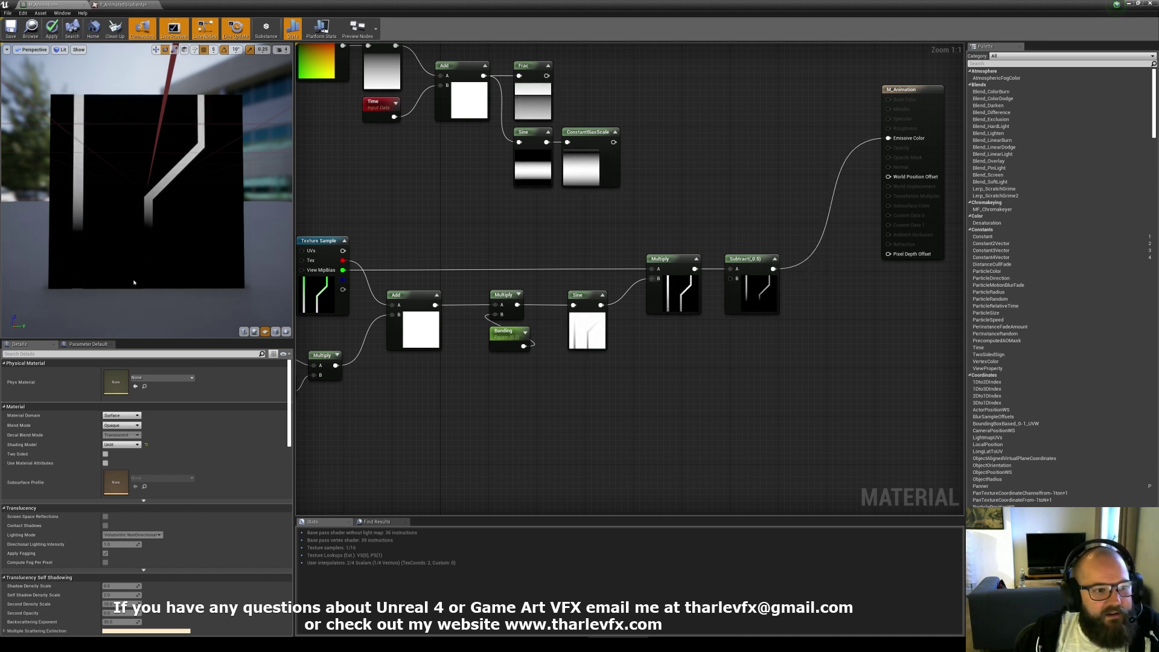
Review the gradient texture chain from the Texture Sample through Sine and the final Multiply to Subtract
scroll(546, 243, down, 3)
drag(353, 249, 799, 407)
click(680, 258)
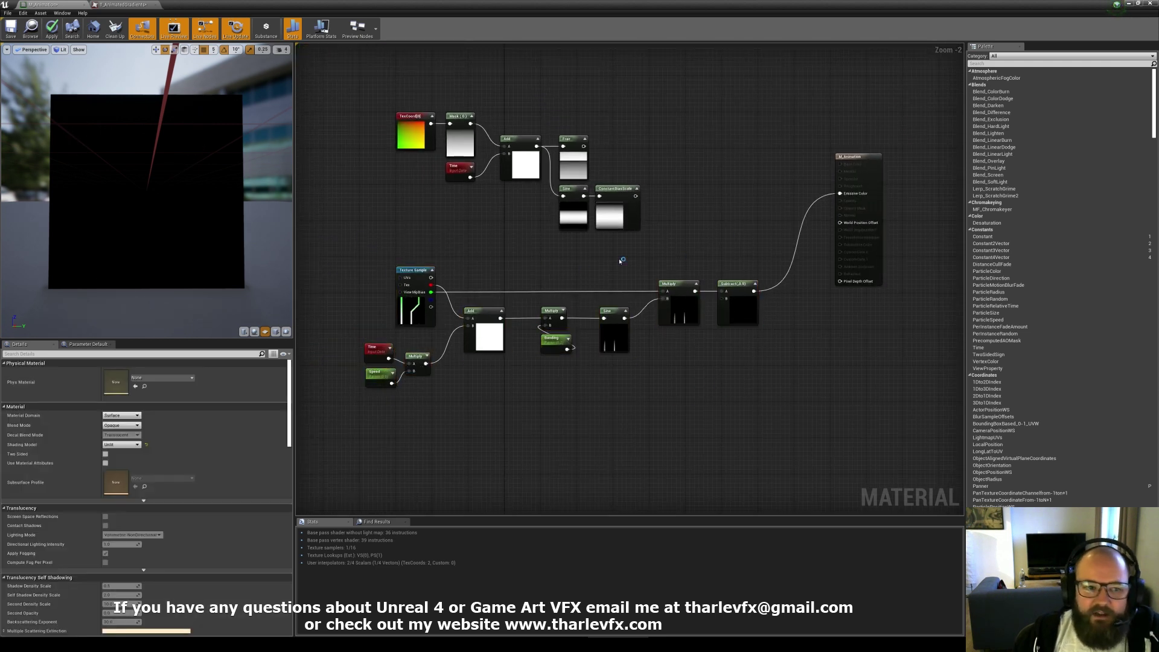
right_drag(555, 278, 529, 294)
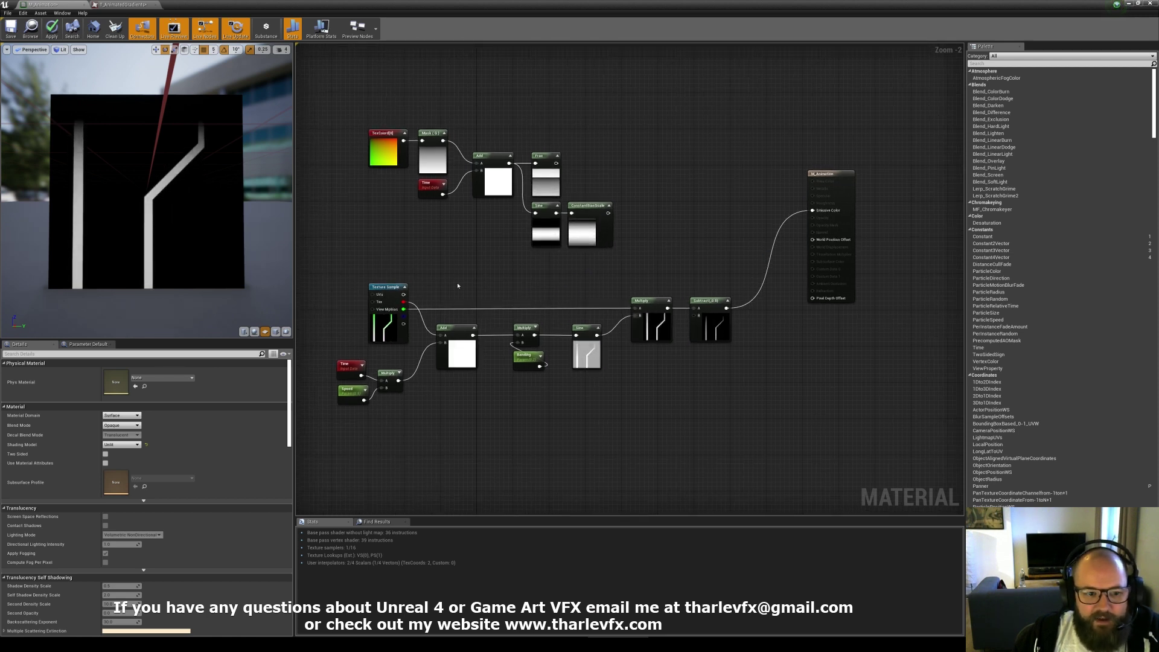
drag(396, 303, 397, 326)
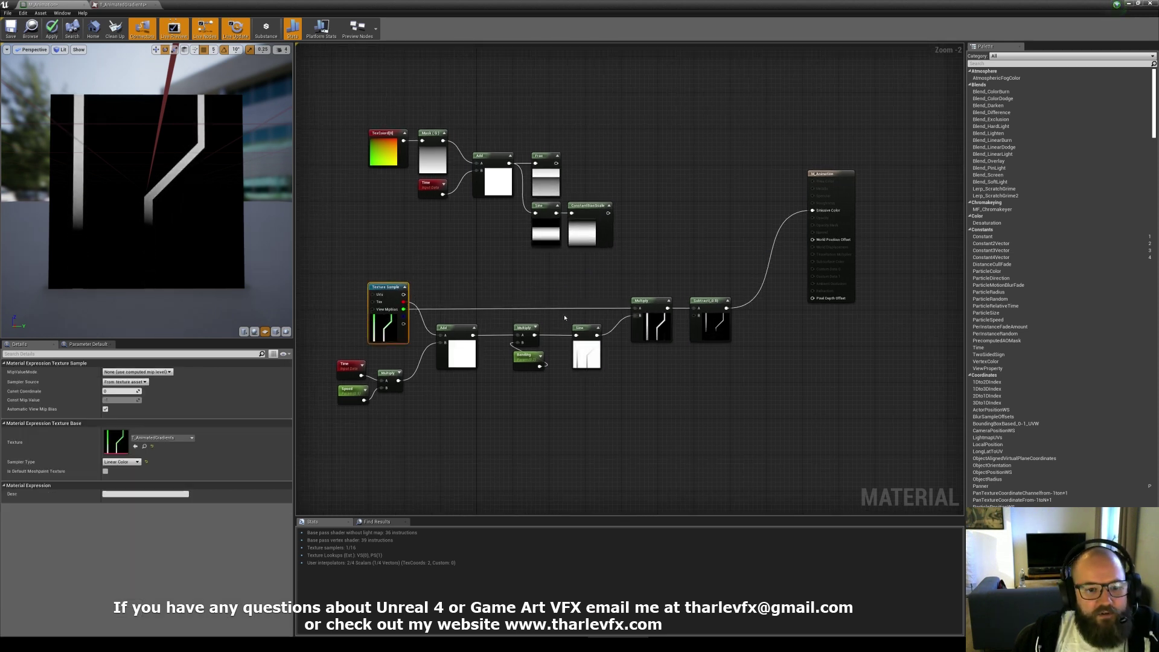
click(632, 395)
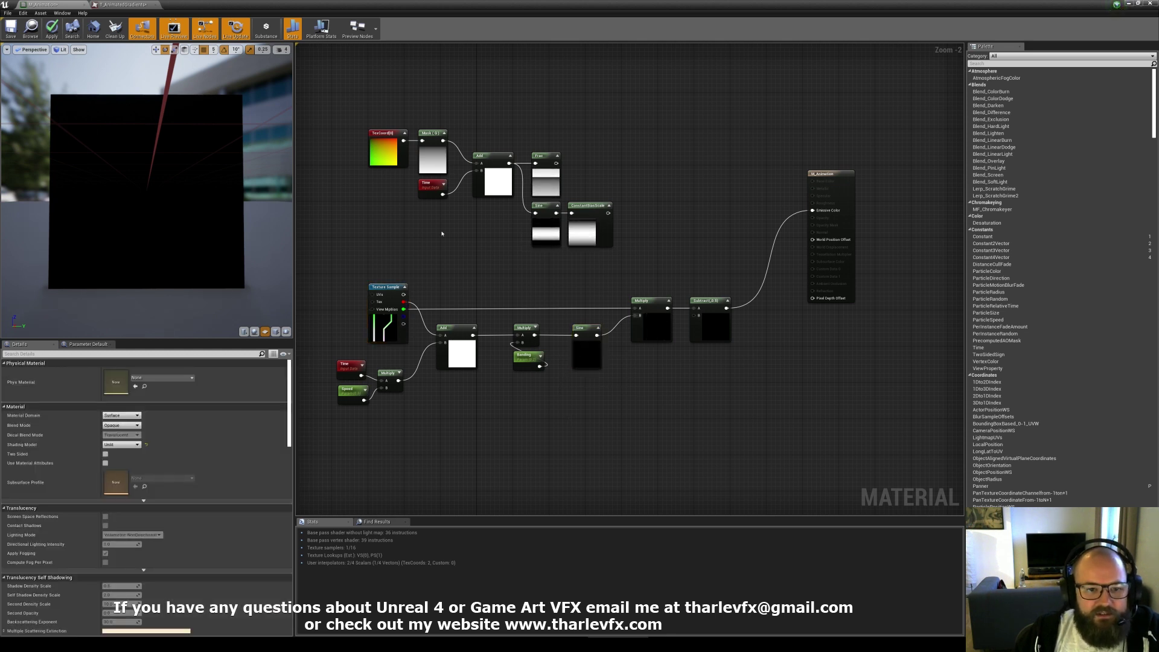
right_drag(431, 266, 435, 285)
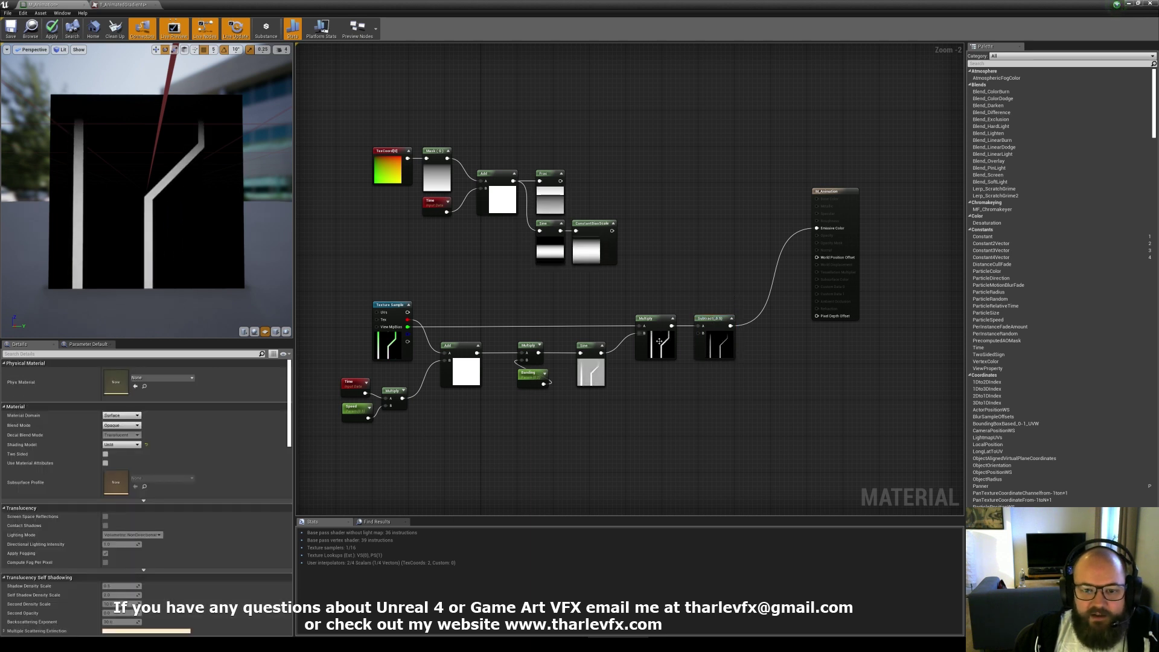
click(717, 346)
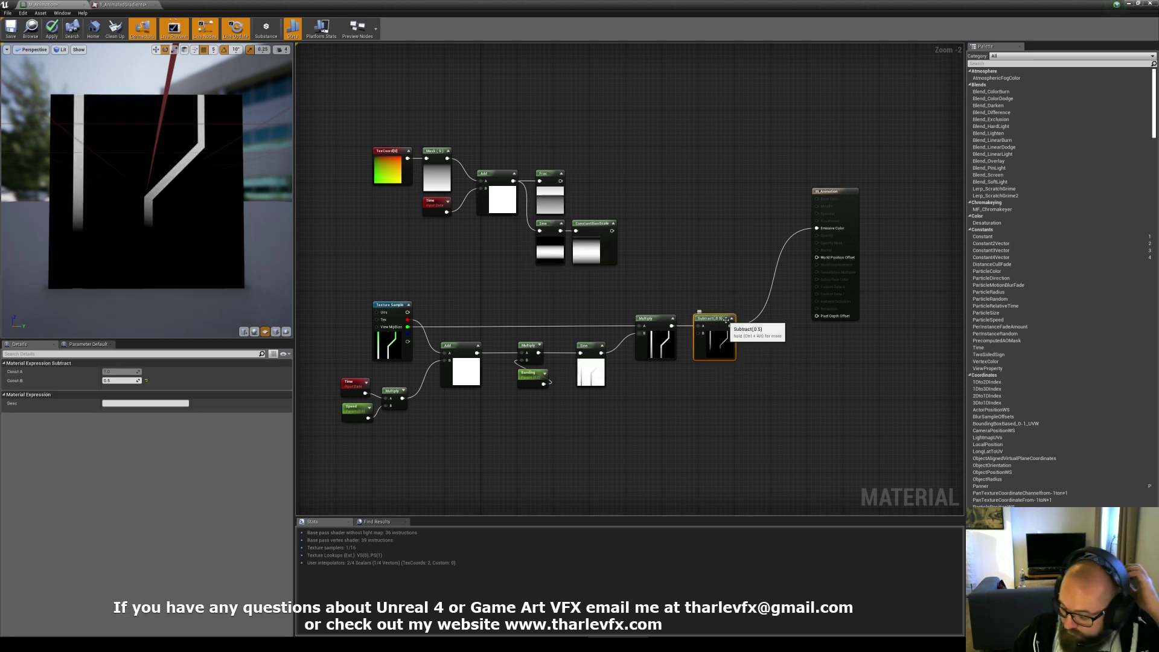
Connect the Subtract output to the material's Opacity input and break its link to Emissive Color
right_drag(710, 282, 639, 297)
click(734, 260)
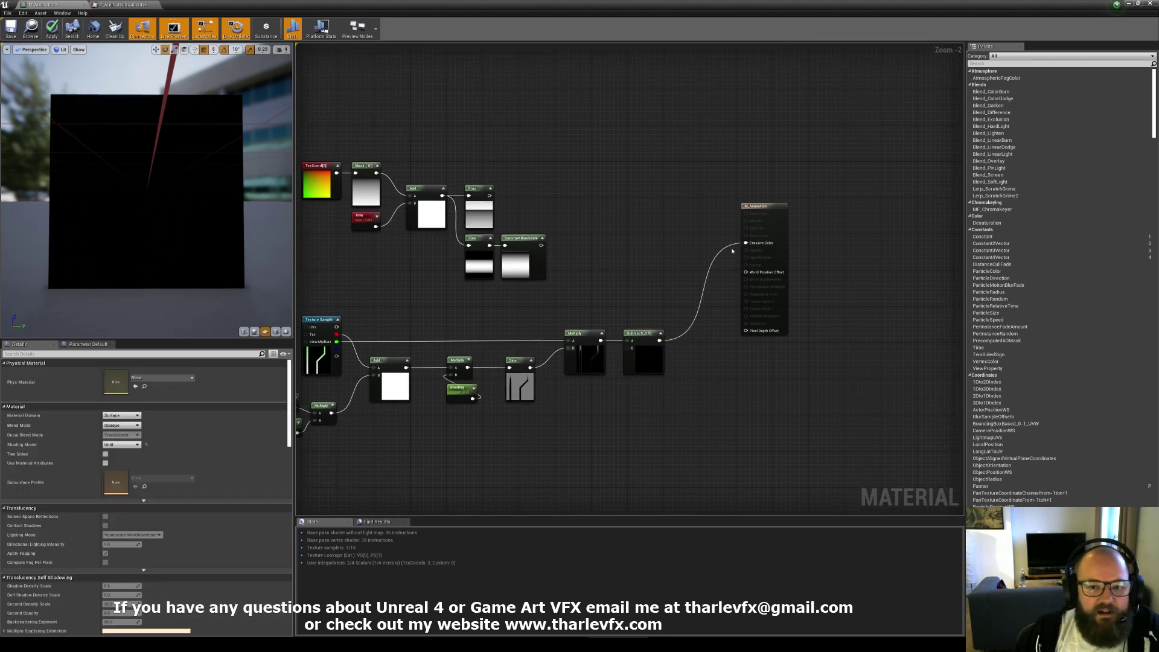
drag(746, 250, 658, 342)
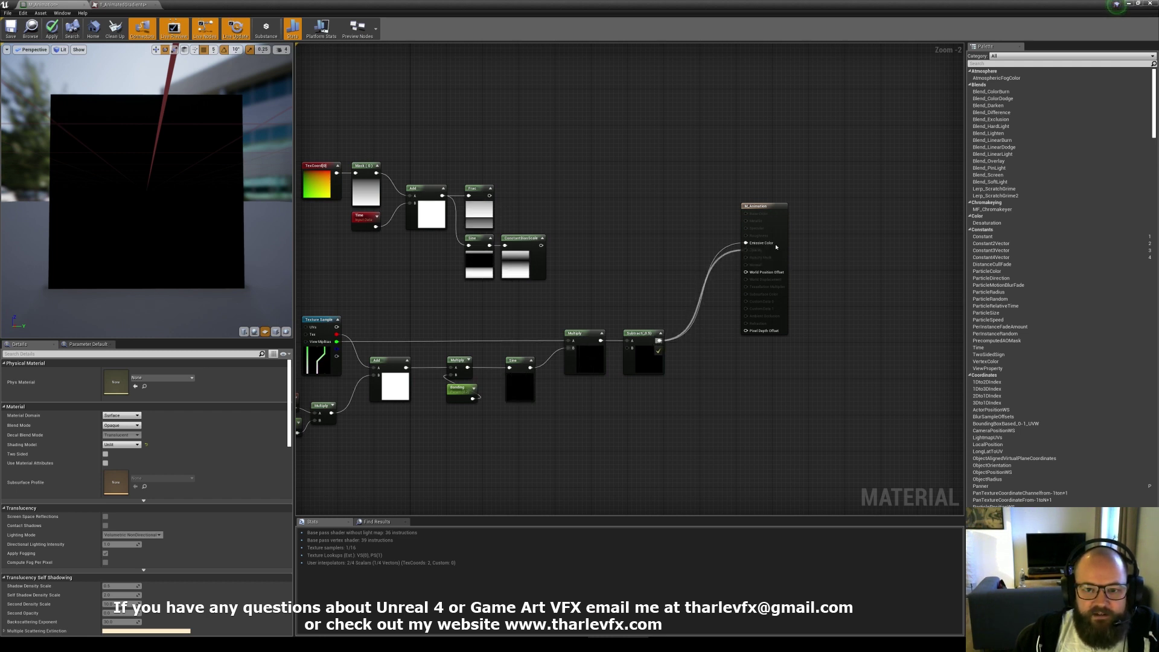
alt+click(752, 242)
Set the material's Blend Mode to Additive
click(124, 444)
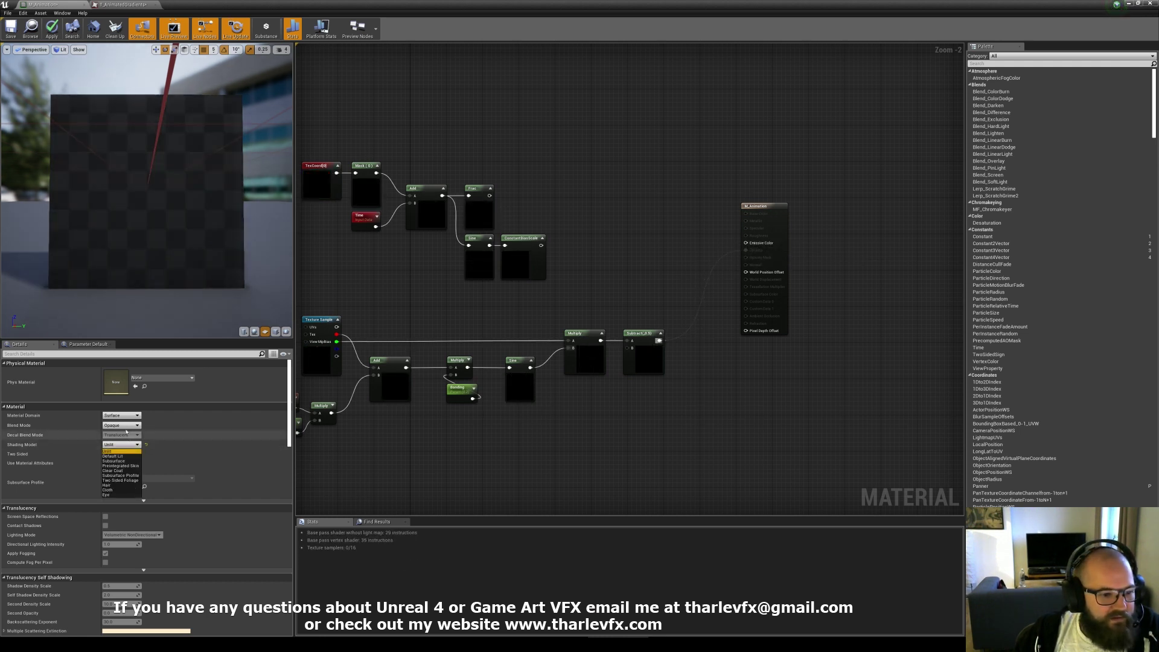
click(121, 425)
click(114, 452)
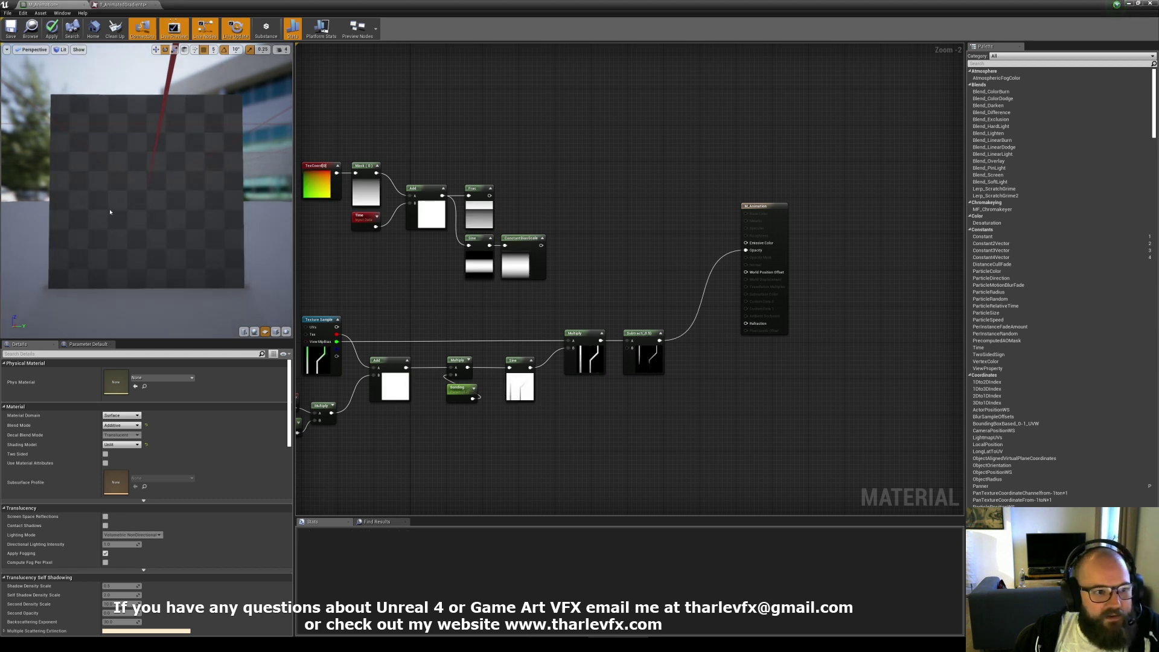
Add a Constant node with value 1 and connect it to the material's Emissive Color
drag(157, 219, 170, 228)
key(1)
click(646, 209)
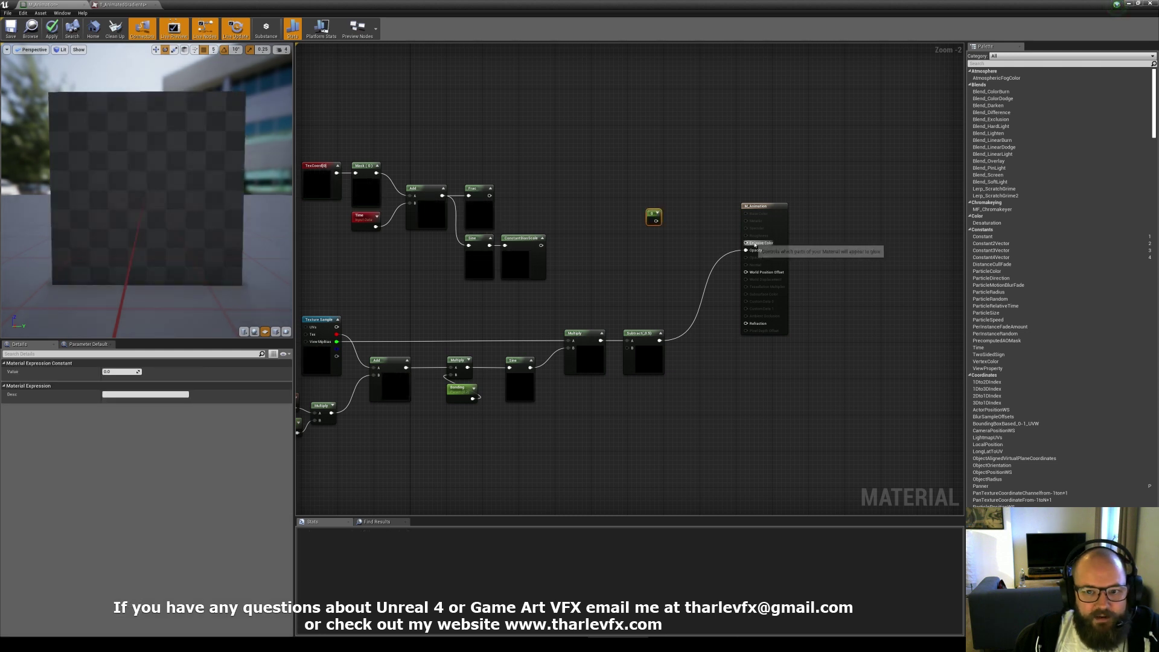
drag(746, 243, 657, 223)
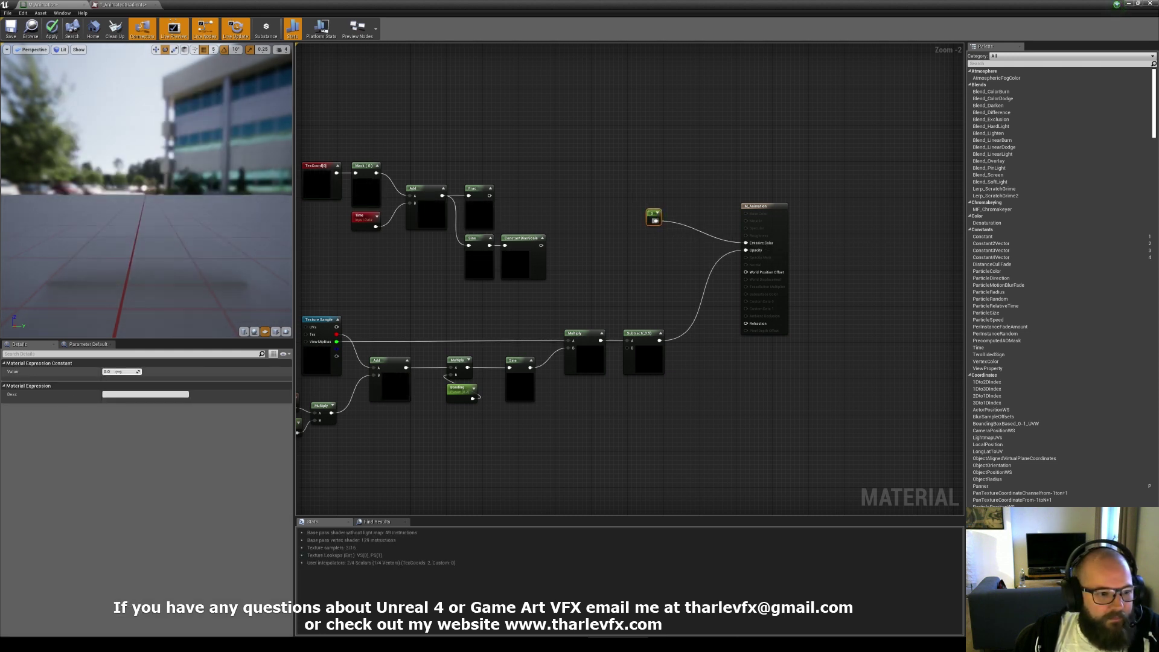
text(1)
click(602, 263)
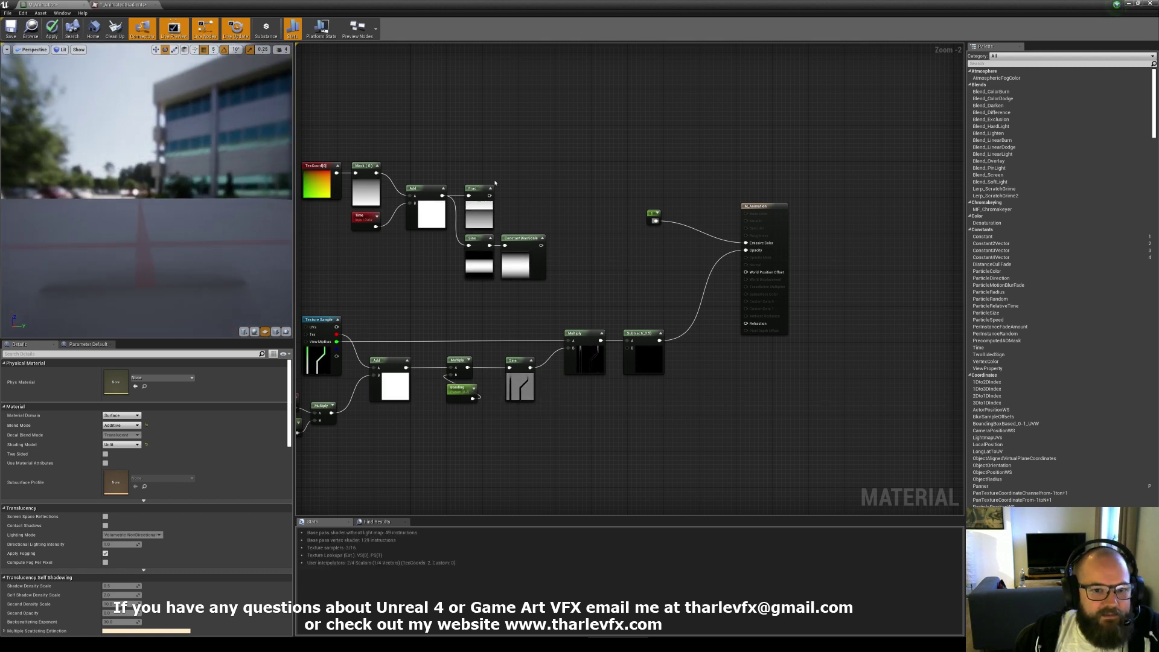
right_drag(585, 252, 686, 256)
scroll(486, 305, down, 1)
right_drag(461, 299, 556, 276)
scroll(461, 292, down, 2)
scroll(556, 276, up, 1)
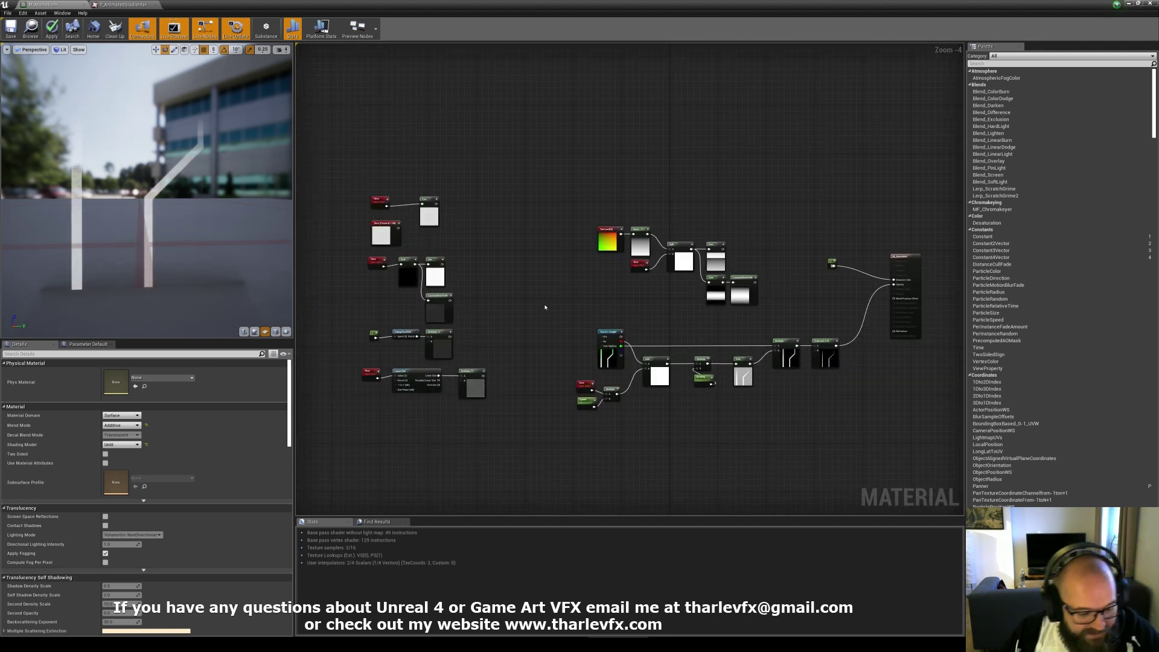